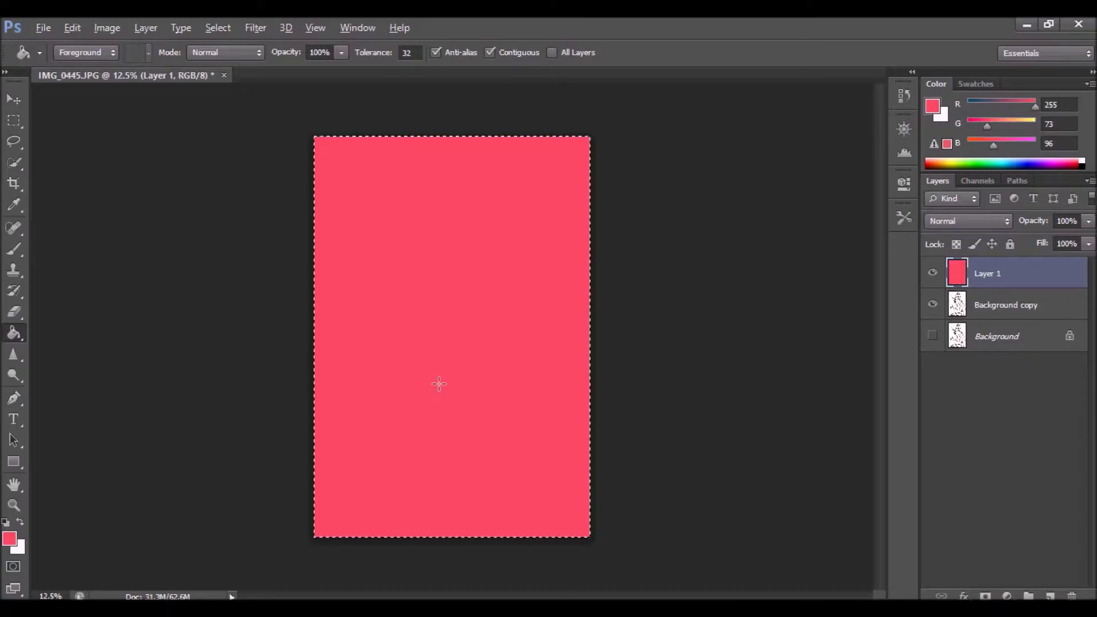
Step: Try other stacking orders and blend modes for the line art and the pink fill layer
mouse_move(979, 304)
mouse_down()
mouse_move(985, 269)
mouse_move(994, 310)
mouse_up()
click(993, 277)
click(993, 220)
click(1030, 241)
click(989, 222)
click(962, 224)
click(980, 309)
click(968, 221)
click(962, 211)
Step: Set the Background copy line art to Multiply and place it above the pink Layer 1
drag(990, 271, 995, 310)
click(974, 221)
click(949, 75)
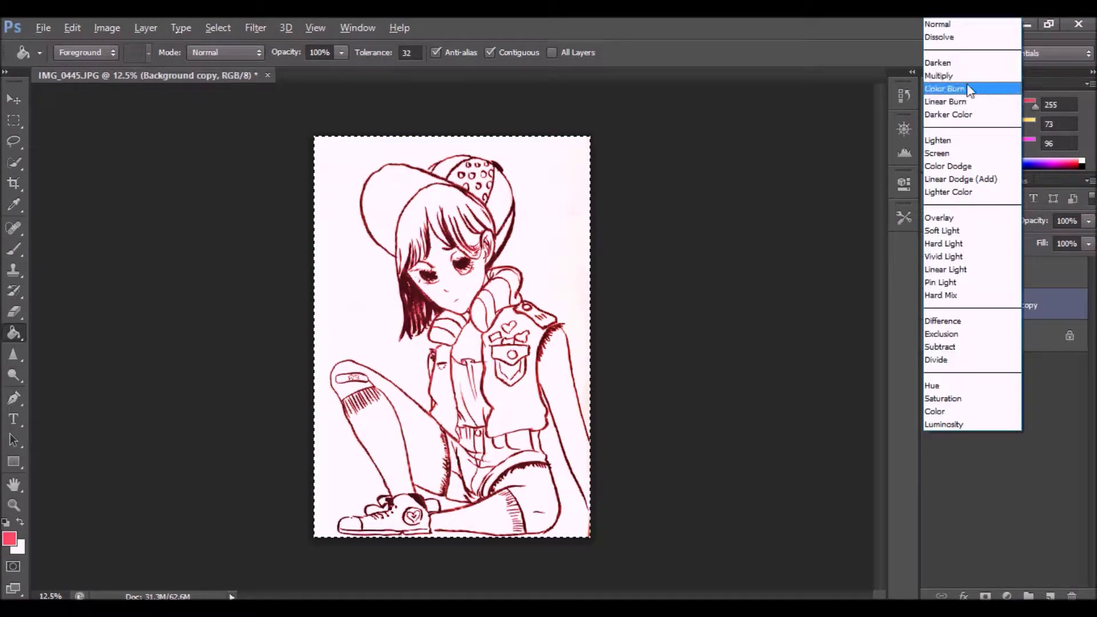
click(933, 306)
click(934, 308)
drag(994, 306, 994, 269)
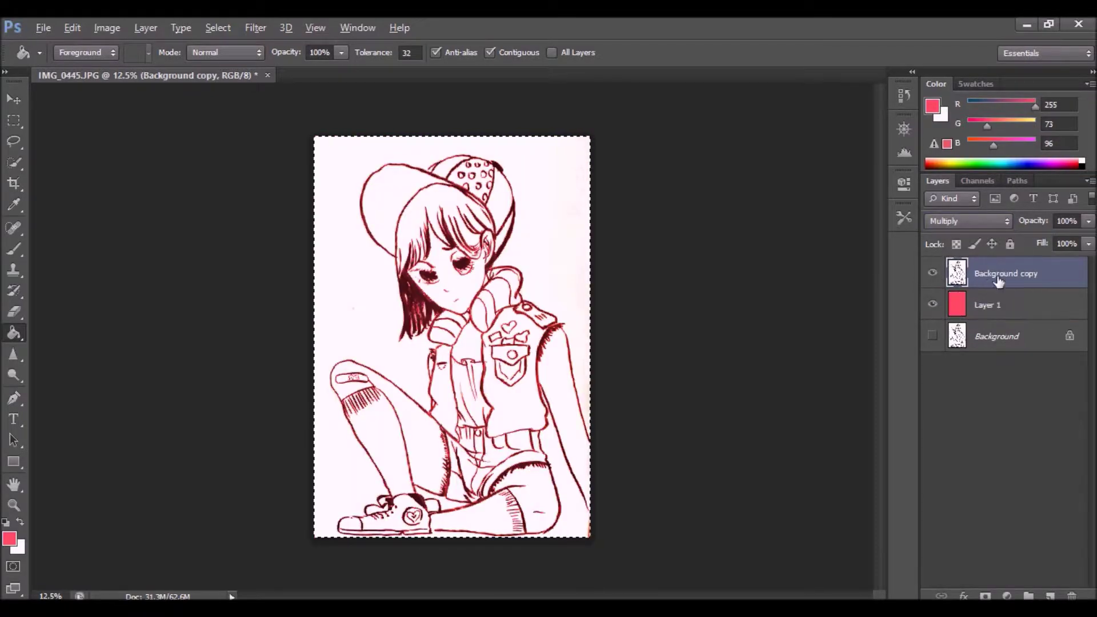
Step: Add a layer directly below the line art and begin painting the face orange (RGB 255, 161, 96) with a 33 px brush
click(1050, 596)
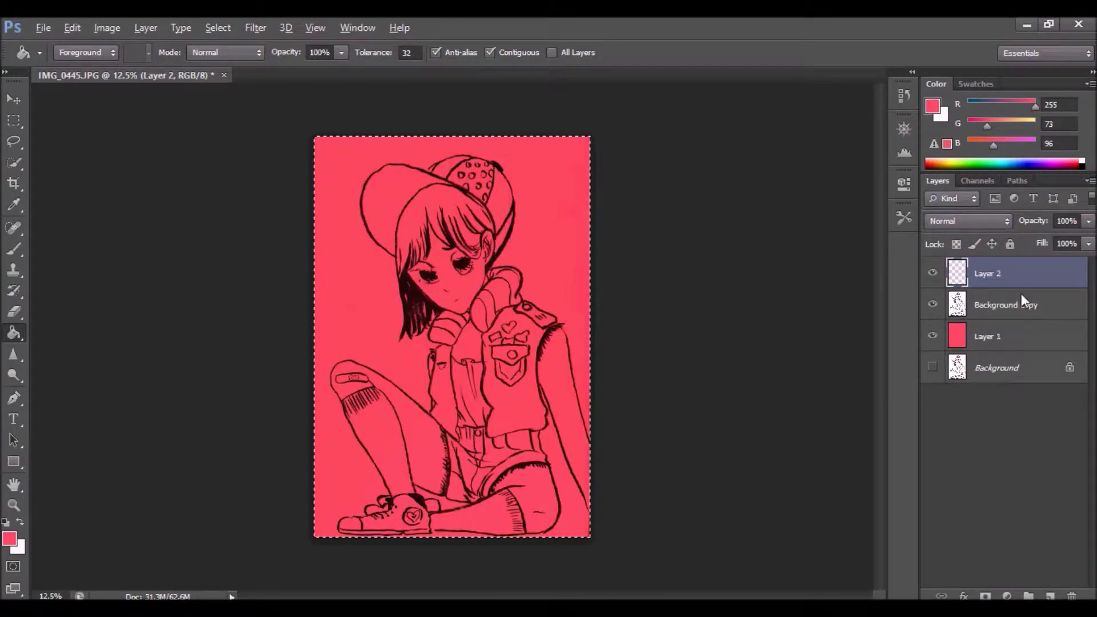
click(1011, 122)
key(b)
click(79, 54)
drag(31, 105, 47, 105)
drag(446, 282, 434, 238)
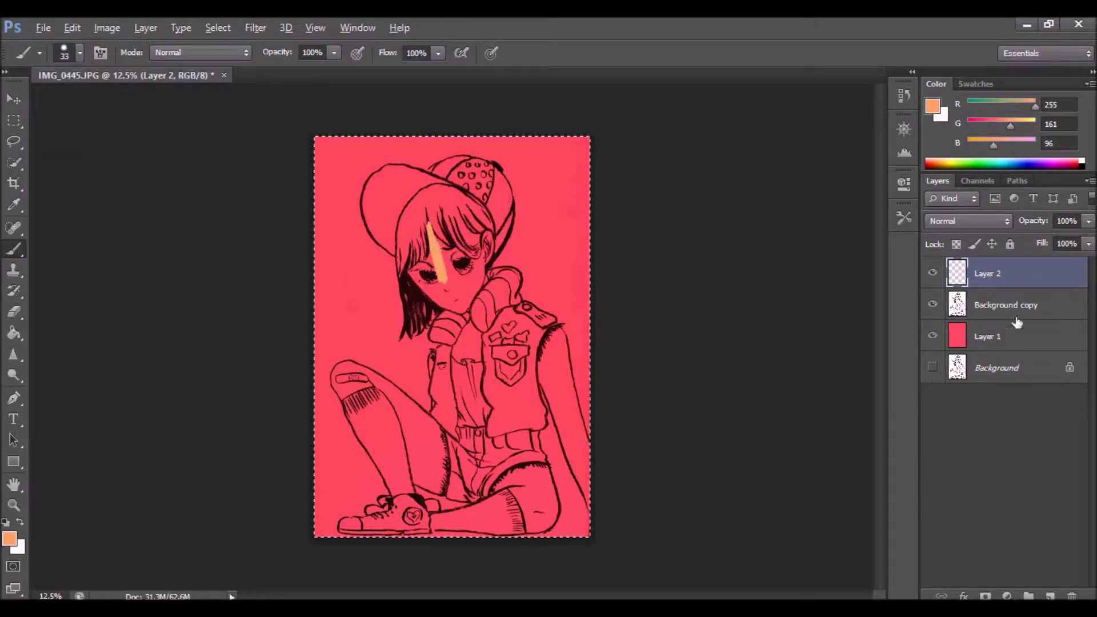
drag(989, 275, 995, 320)
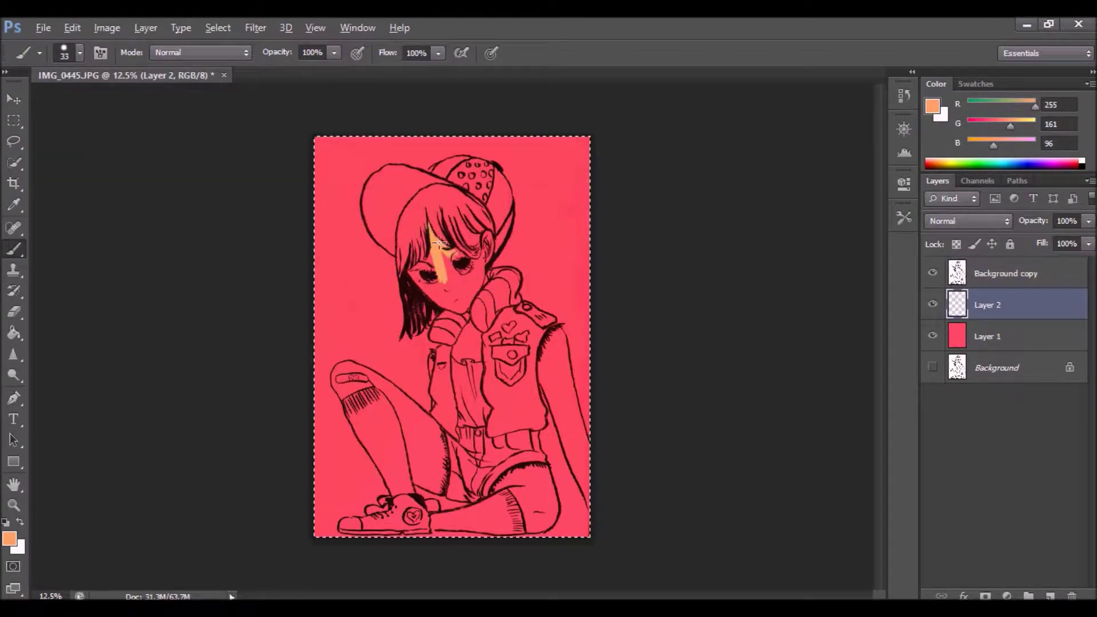
Step: Paint the bare legs, face and neck in the orange skin tone with a 60 px brush
click(80, 53)
drag(54, 107, 68, 106)
drag(396, 402, 412, 426)
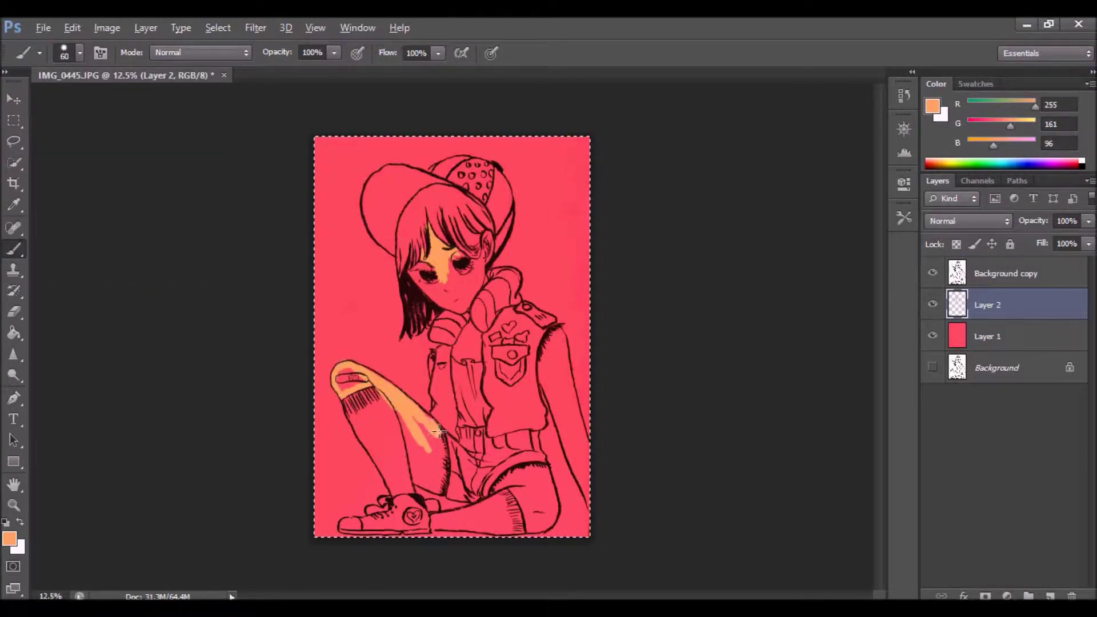
mouse_move(412, 473)
mouse_down()
mouse_move(413, 431)
mouse_move(433, 427)
mouse_move(437, 435)
mouse_move(418, 445)
mouse_move(432, 486)
mouse_move(418, 483)
mouse_move(439, 490)
mouse_move(444, 474)
mouse_move(496, 492)
mouse_move(539, 465)
mouse_move(553, 520)
mouse_move(530, 528)
mouse_move(515, 480)
mouse_move(537, 469)
mouse_up()
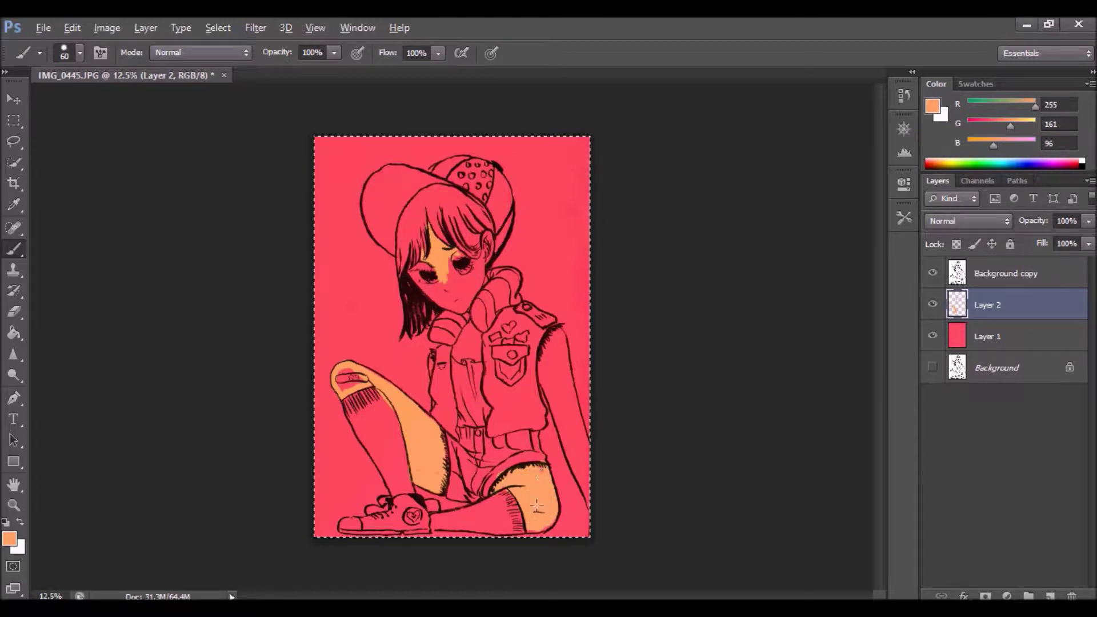
mouse_move(416, 274)
mouse_down()
mouse_move(440, 305)
mouse_move(429, 290)
mouse_move(442, 282)
mouse_move(445, 303)
mouse_move(462, 308)
mouse_move(458, 361)
mouse_move(475, 355)
mouse_move(472, 330)
mouse_move(457, 360)
mouse_up()
mouse_move(459, 279)
mouse_down()
mouse_move(461, 289)
mouse_move(487, 247)
mouse_move(464, 312)
mouse_up()
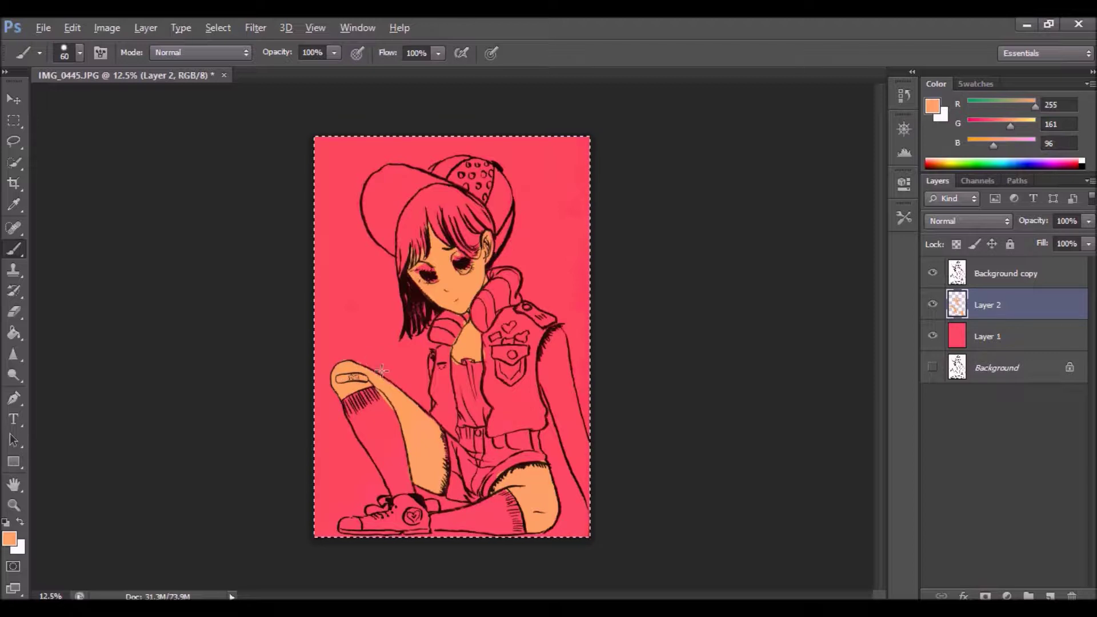
Step: Add a layer above the skin layer and paint the cap's side panels dark purple (RGB 106, 0, 76)
click(1051, 596)
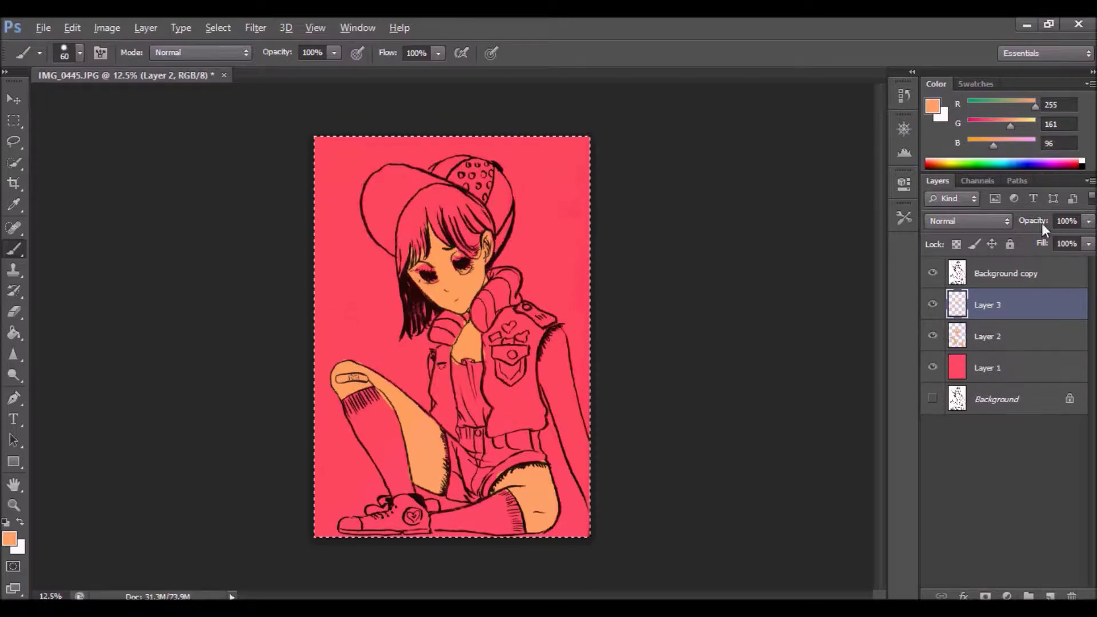
click(1053, 165)
click(1046, 166)
drag(1008, 145, 989, 143)
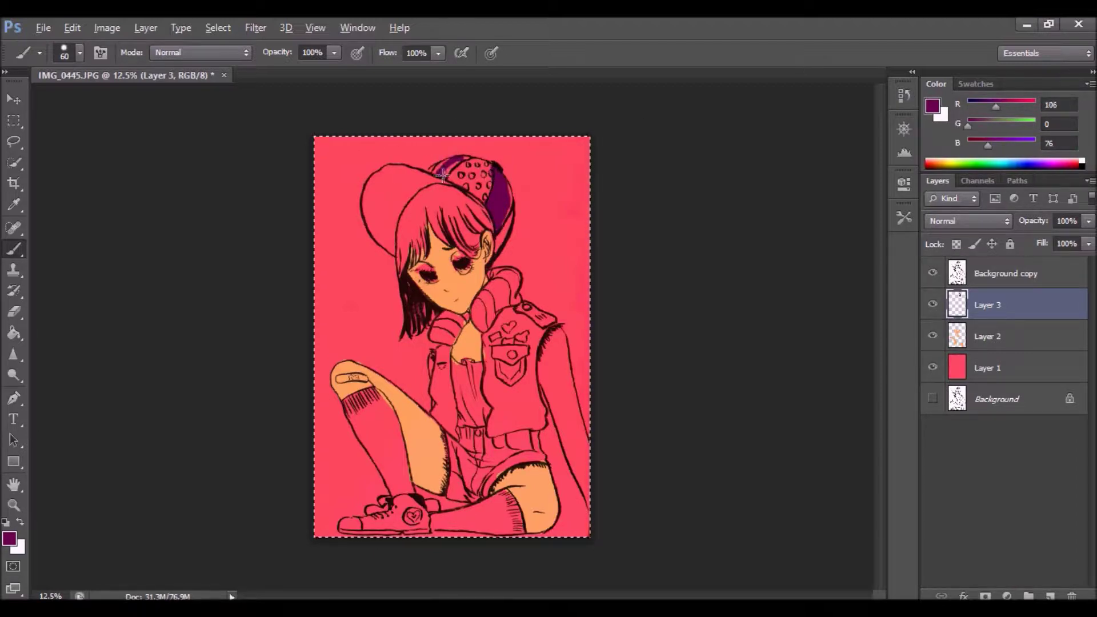
Step: Paint the cap's dotted panel, the scarf and the vest's pocket badge in peach (RGB 255, 156, 127)
click(932, 159)
click(931, 161)
drag(475, 166, 454, 176)
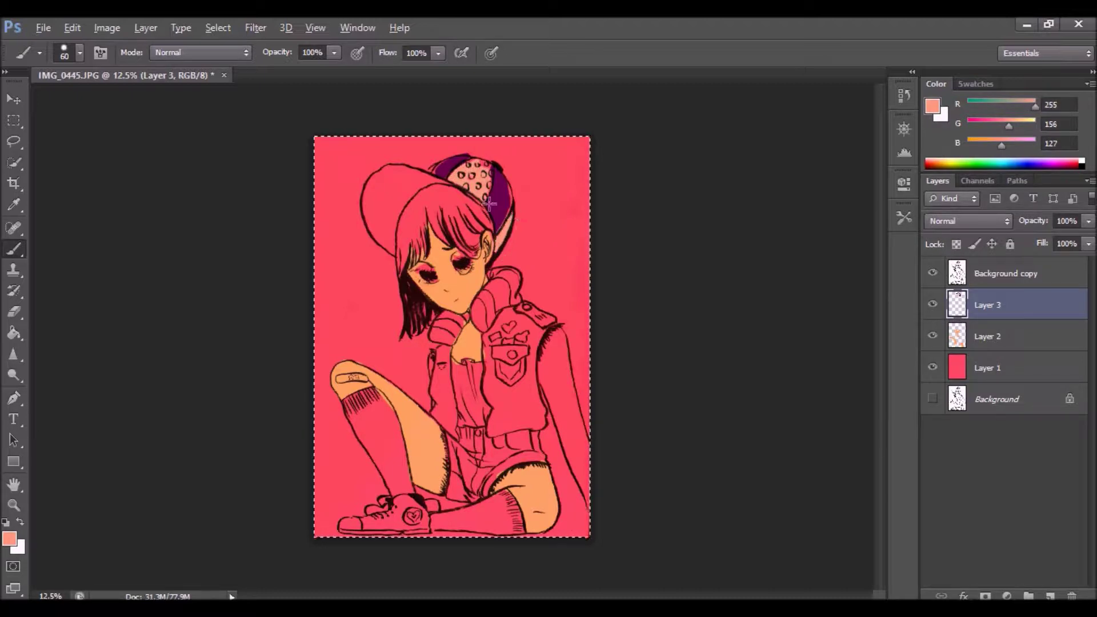
drag(493, 292, 480, 306)
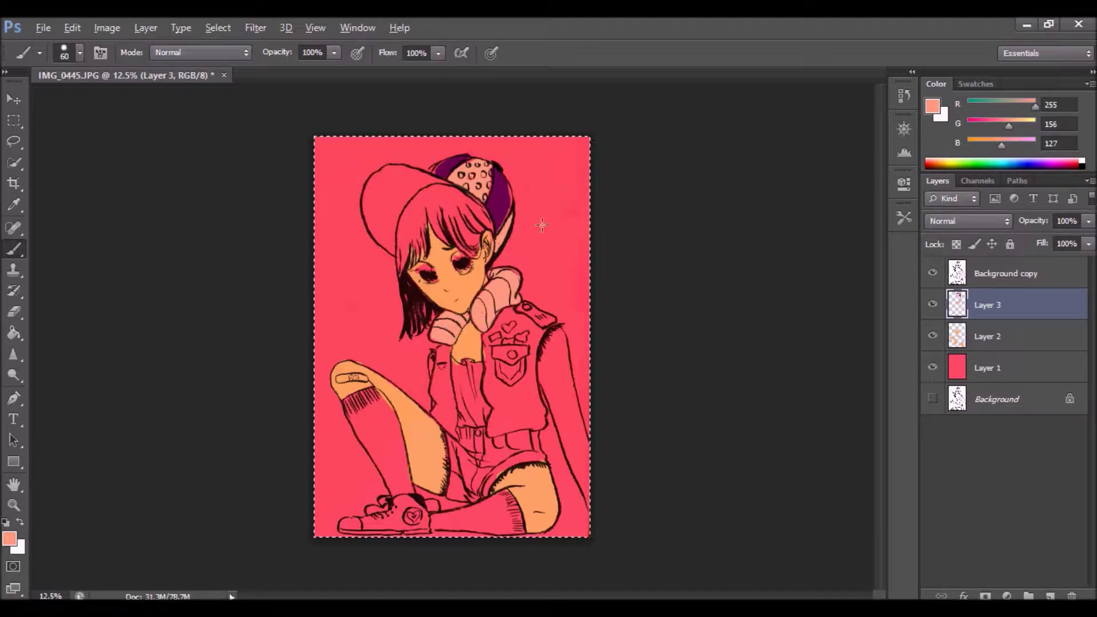
mouse_move(496, 362)
mouse_down()
mouse_move(506, 383)
mouse_move(520, 374)
mouse_up()
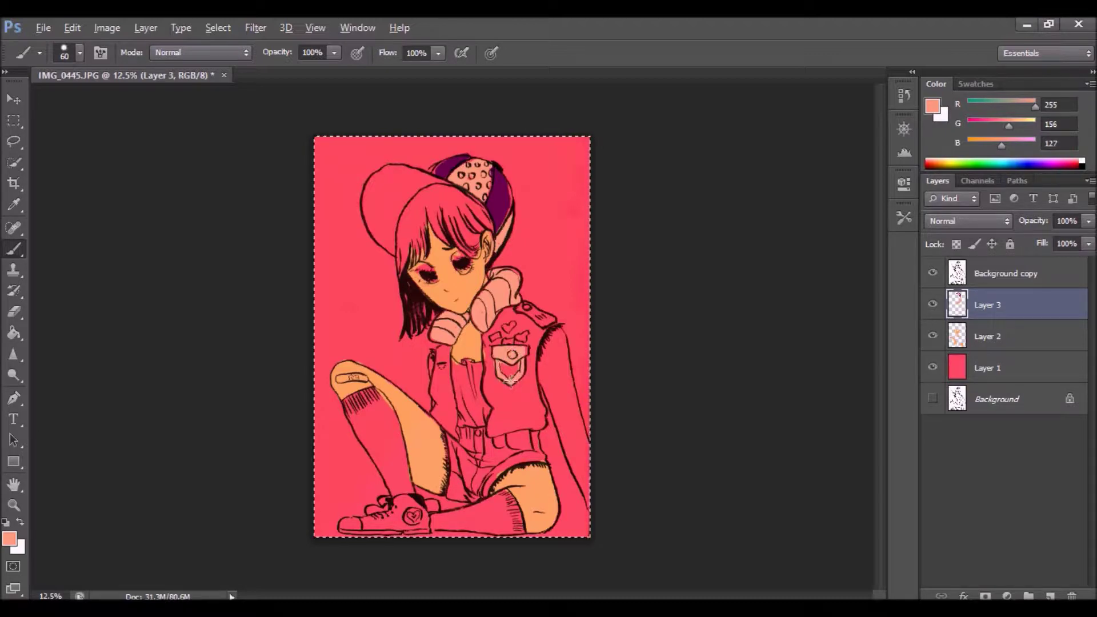
Step: Paint the hair teal (RGB 0, 159, 133) on Layer 3 and check the color layers by toggling their visibility
click(1001, 163)
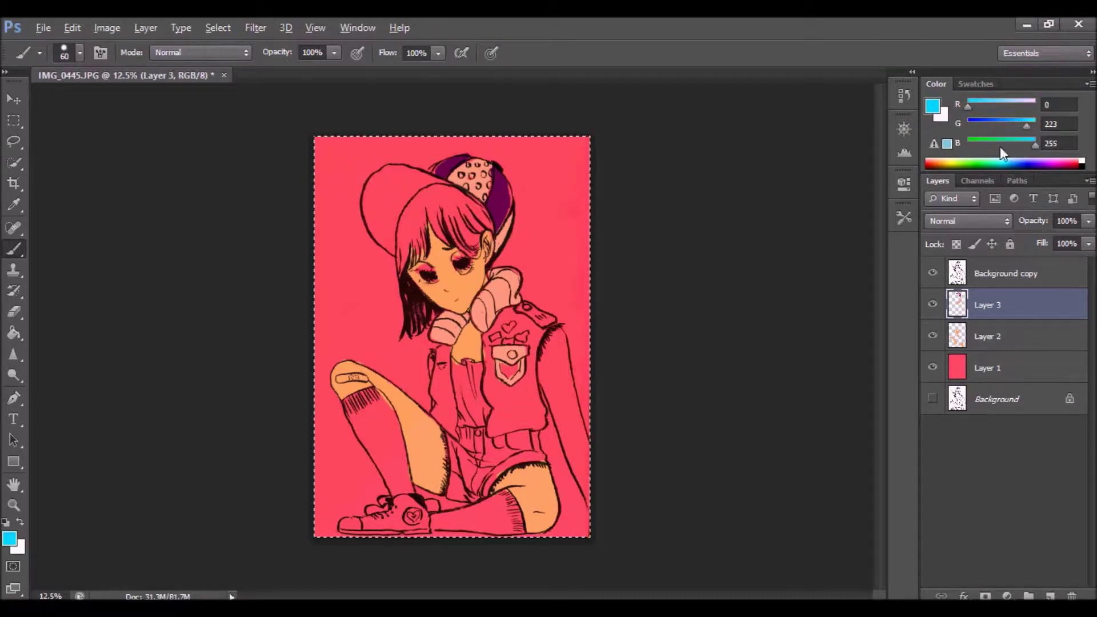
click(1011, 166)
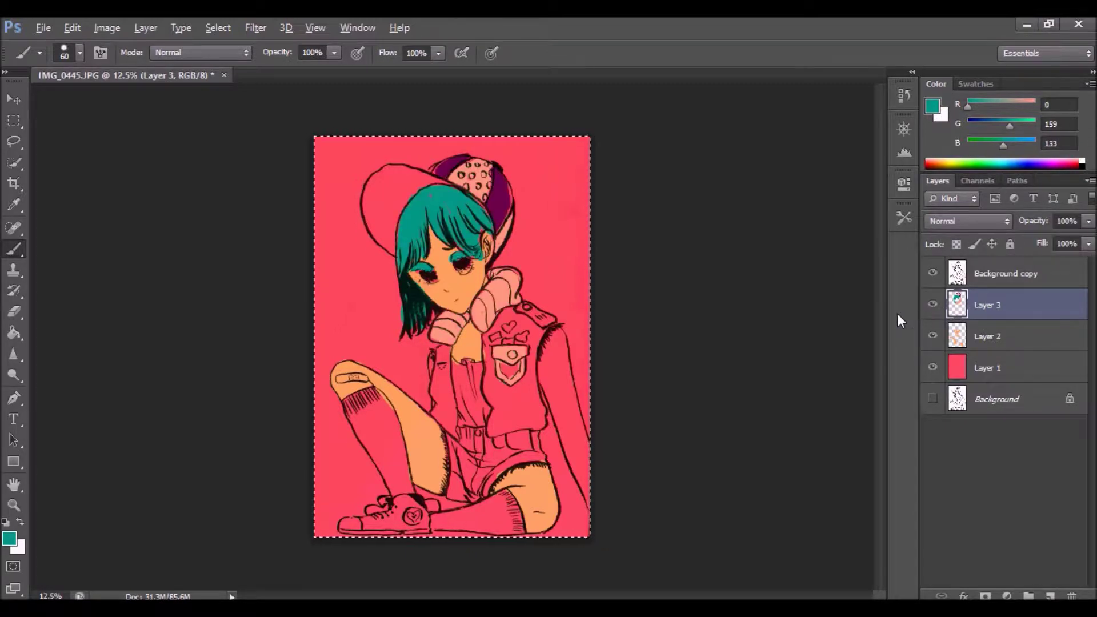
click(934, 339)
click(935, 340)
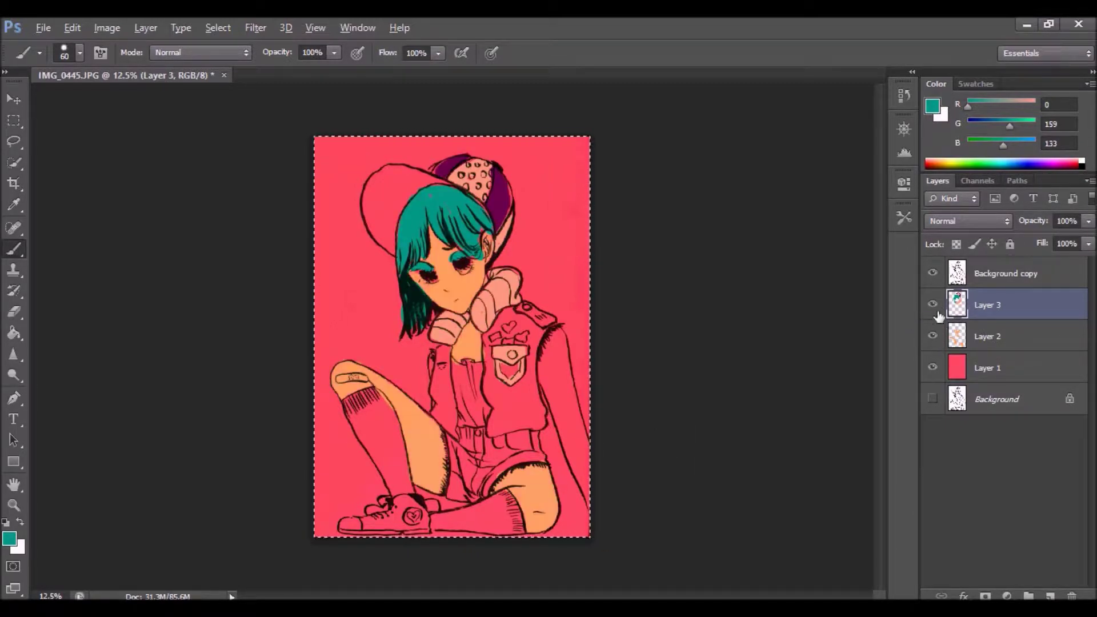
click(934, 308)
click(933, 308)
Step: Sample the peach from the cap and erase all paint on Layer 3 with the eraser enlarged to 5000 px
click(18, 202)
click(479, 176)
click(22, 316)
click(79, 54)
drag(46, 105, 93, 105)
drag(500, 182, 415, 314)
click(80, 55)
drag(132, 105, 180, 105)
click(484, 176)
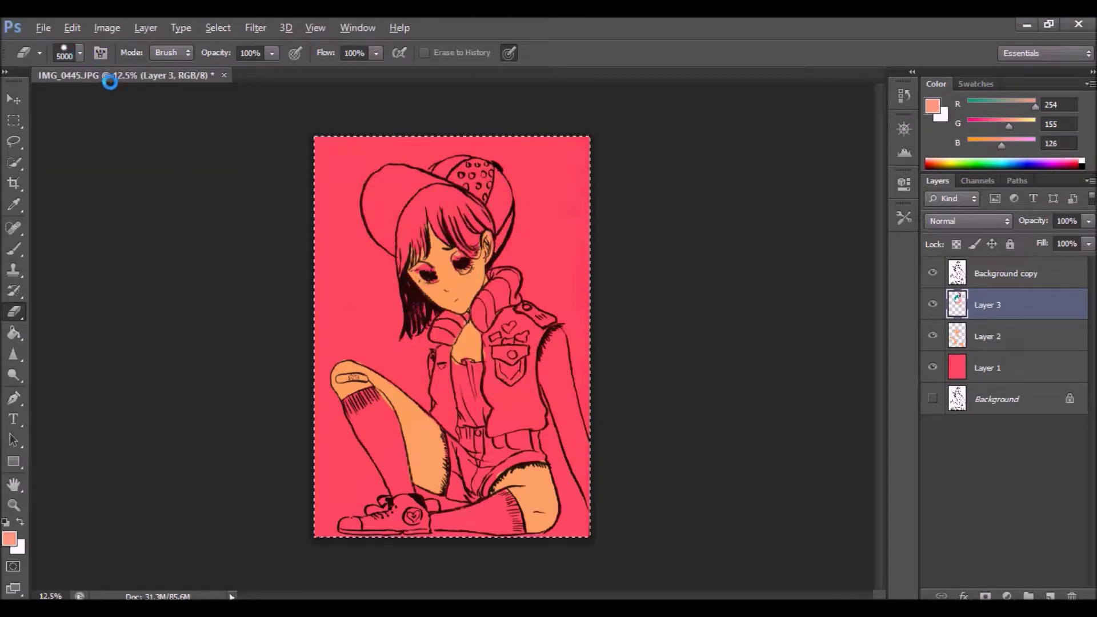
Step: Reduce the eraser size and repaint the scarf and pocket badge in the sampled peach with the brush
click(80, 53)
click(100, 102)
key(Return)
key(b)
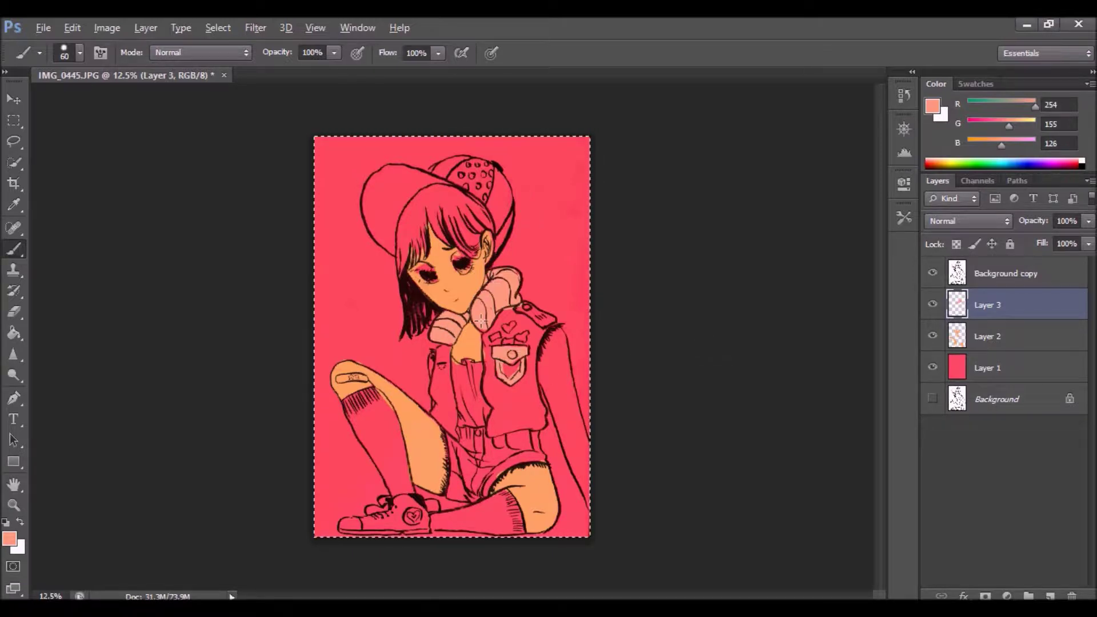
Step: Add a layer above Layer 3 and paint the cap's rear panel muted purple (RGB 134, 79, 126)
click(1051, 596)
click(990, 121)
click(1000, 104)
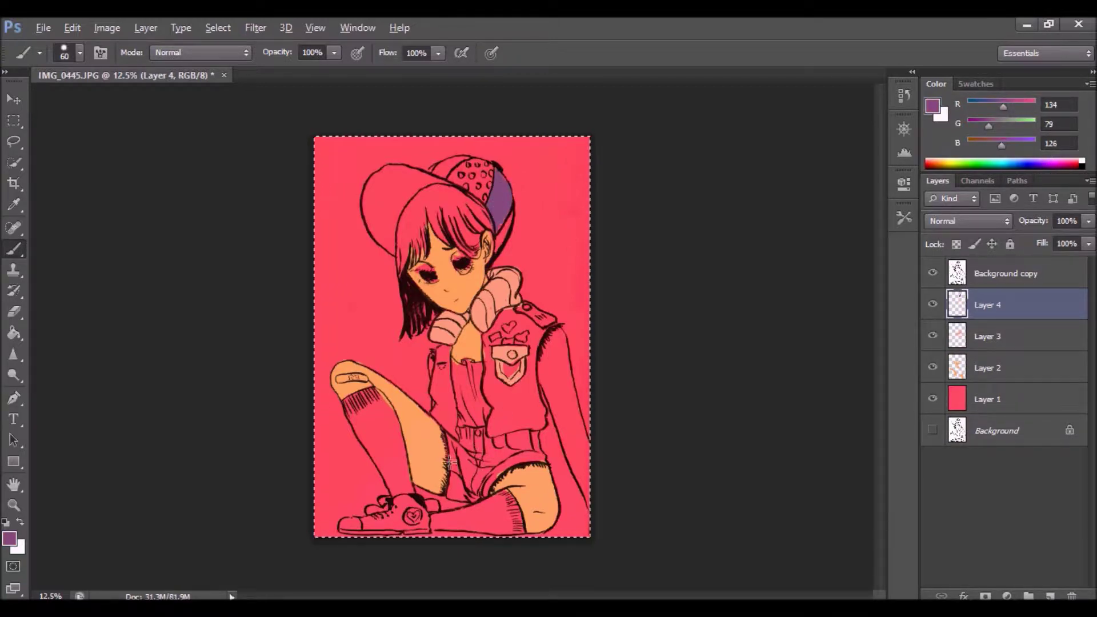
Step: Set the brush color to light teal (RGB 134, 197, 179) and start painting the hair
drag(990, 124, 1021, 124)
drag(1003, 144, 1015, 144)
drag(418, 207, 432, 243)
Step: Undo the purple on the cap and paint the whole hair and the vest light teal
click(76, 27)
click(96, 60)
click(72, 27)
click(96, 60)
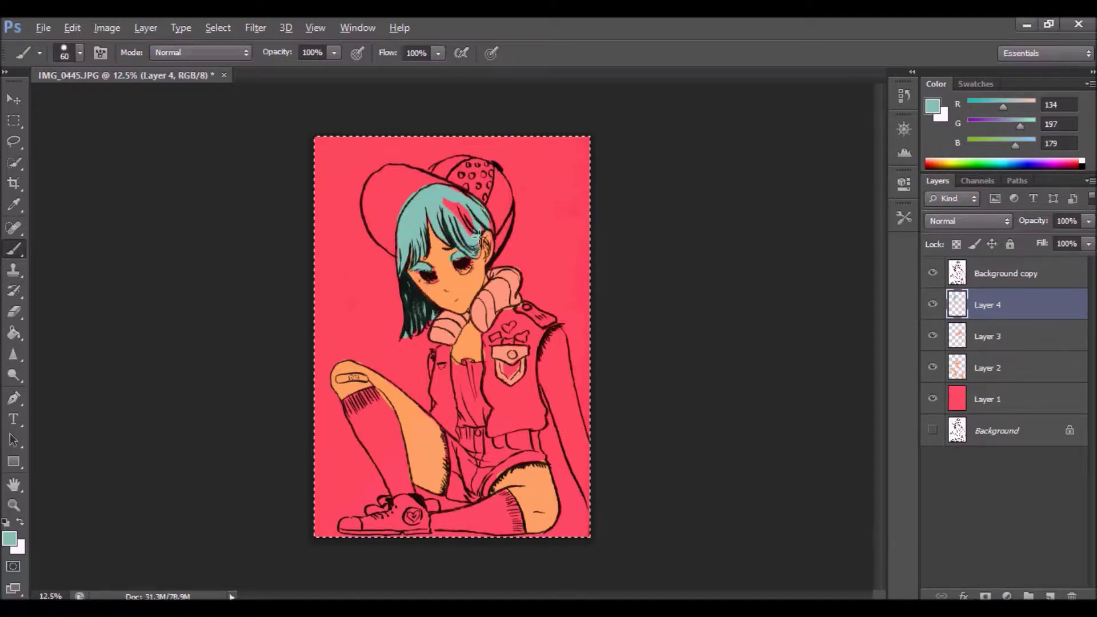
mouse_move(458, 213)
mouse_down()
mouse_move(464, 204)
mouse_move(474, 231)
mouse_up()
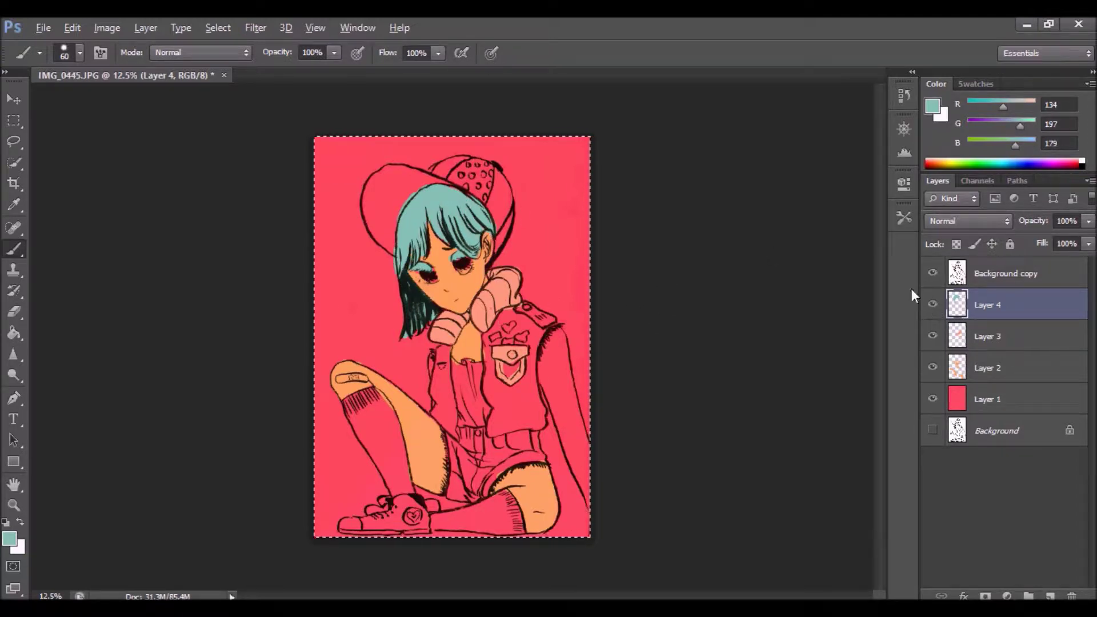
mouse_move(441, 360)
mouse_down()
mouse_move(454, 435)
mouse_move(438, 350)
mouse_move(488, 375)
mouse_move(504, 311)
mouse_up()
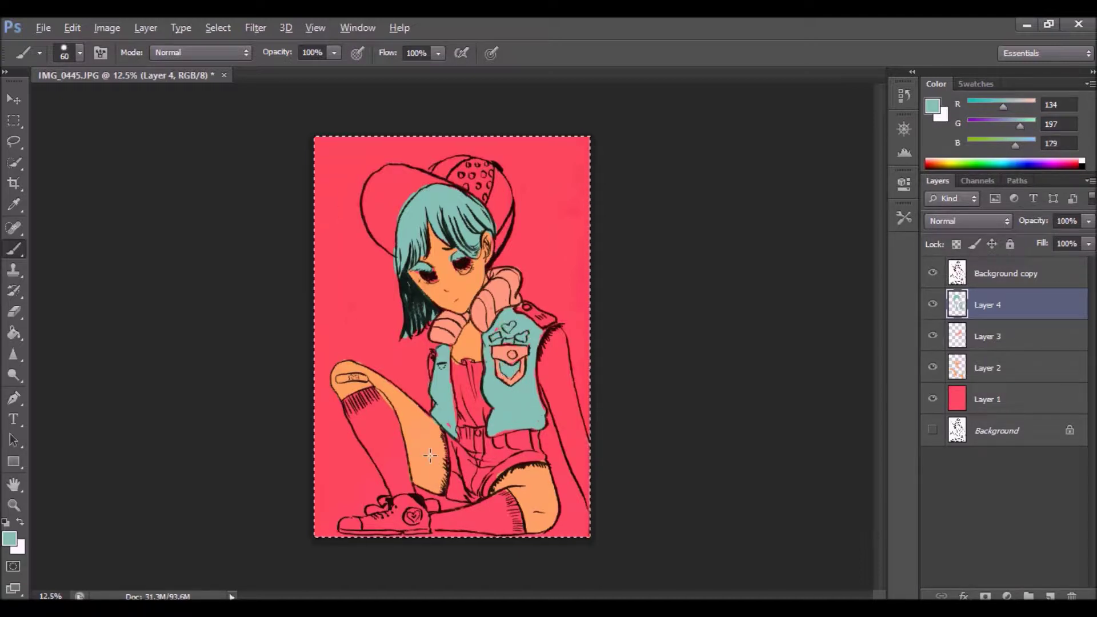
drag(1003, 107, 984, 108)
drag(1020, 126, 994, 126)
drag(1016, 145, 980, 107)
mouse_move(994, 125)
mouse_down()
mouse_move(983, 124)
mouse_move(997, 108)
mouse_move(995, 139)
mouse_up()
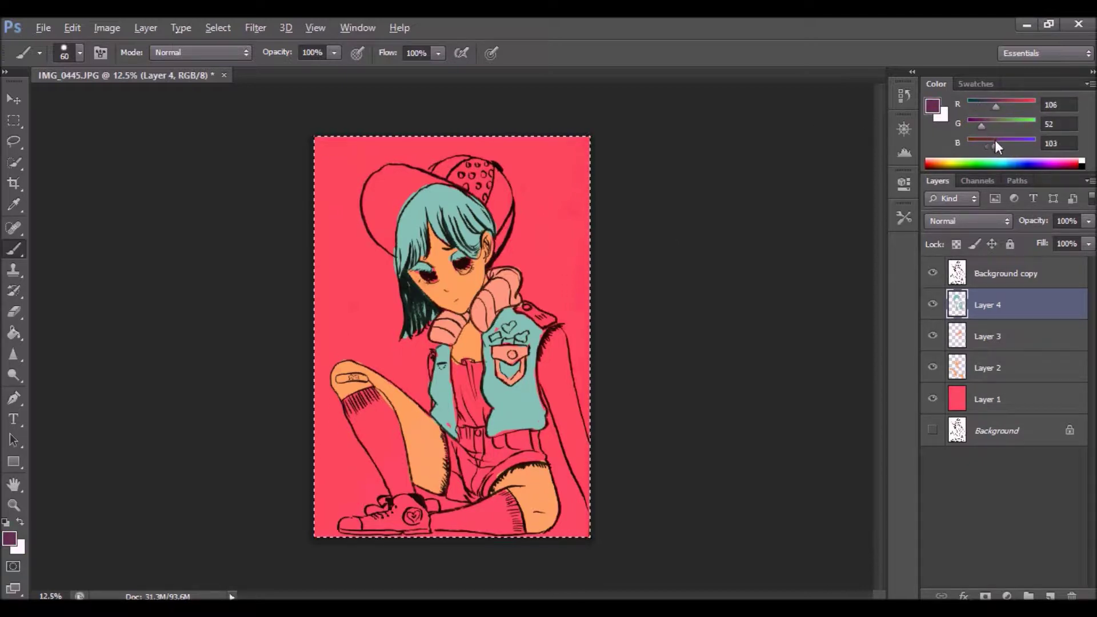
Step: Add a layer above Layer 4 and paint the undershirt cream (RGB 255, 209, 164)
click(1048, 592)
click(1017, 107)
click(1008, 123)
mouse_move(1018, 107)
mouse_down()
mouse_move(1037, 108)
mouse_move(1020, 124)
mouse_up()
drag(998, 145, 1015, 141)
drag(1019, 125, 1025, 125)
drag(456, 366, 456, 373)
drag(459, 413, 482, 424)
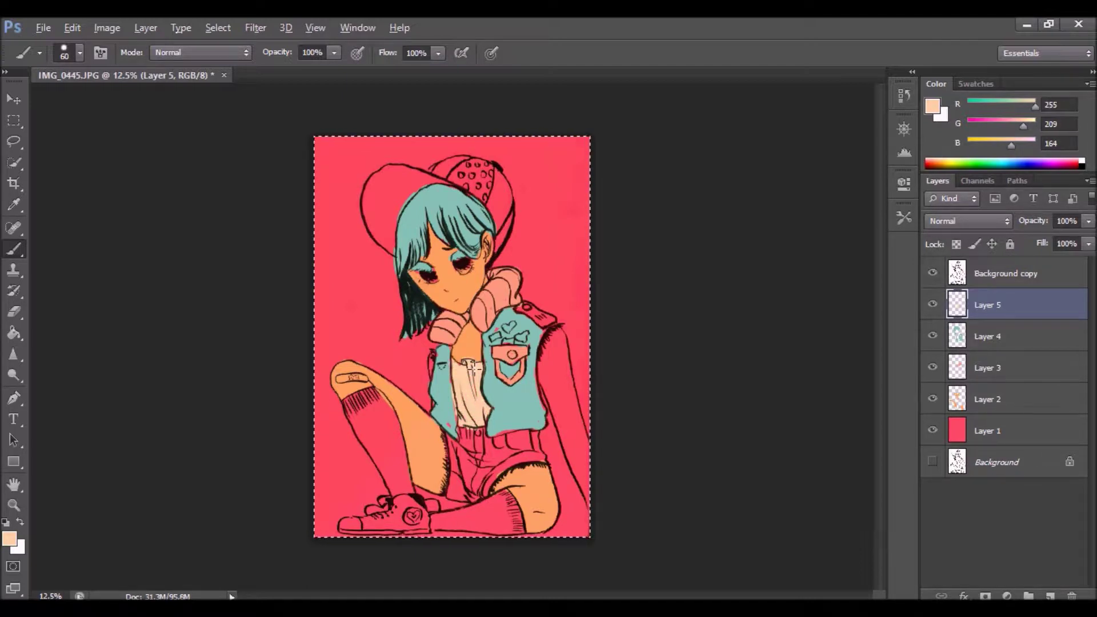
Step: Paint the cap's dotted panel and brim, both socks, the shoe's toe and sole, and the vest's heart patch cream
mouse_move(450, 182)
mouse_down()
mouse_move(460, 186)
mouse_move(470, 165)
mouse_move(483, 194)
mouse_move(473, 189)
mouse_move(480, 172)
mouse_move(495, 169)
mouse_move(485, 197)
mouse_move(512, 215)
mouse_move(503, 240)
mouse_up()
mouse_move(374, 211)
mouse_down()
mouse_move(382, 250)
mouse_move(400, 200)
mouse_move(445, 178)
mouse_move(402, 166)
mouse_move(369, 229)
mouse_move(378, 188)
mouse_move(406, 178)
mouse_move(382, 181)
mouse_move(400, 172)
mouse_up()
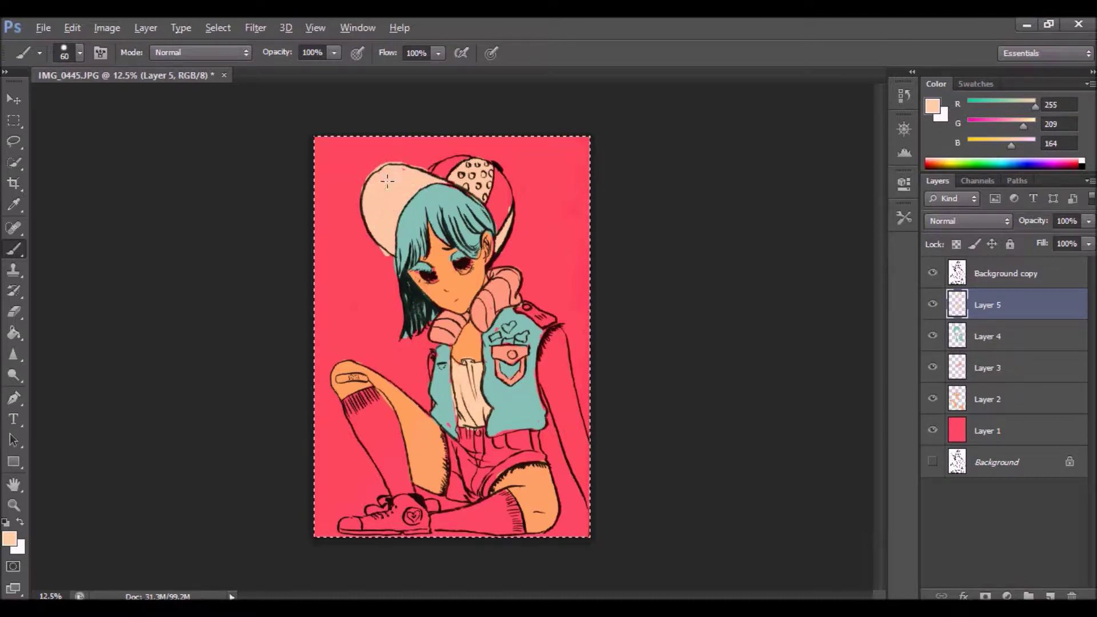
mouse_move(354, 403)
mouse_down()
mouse_move(374, 443)
mouse_move(360, 435)
mouse_move(409, 496)
mouse_move(383, 397)
mouse_move(350, 398)
mouse_move(380, 440)
mouse_move(381, 466)
mouse_up()
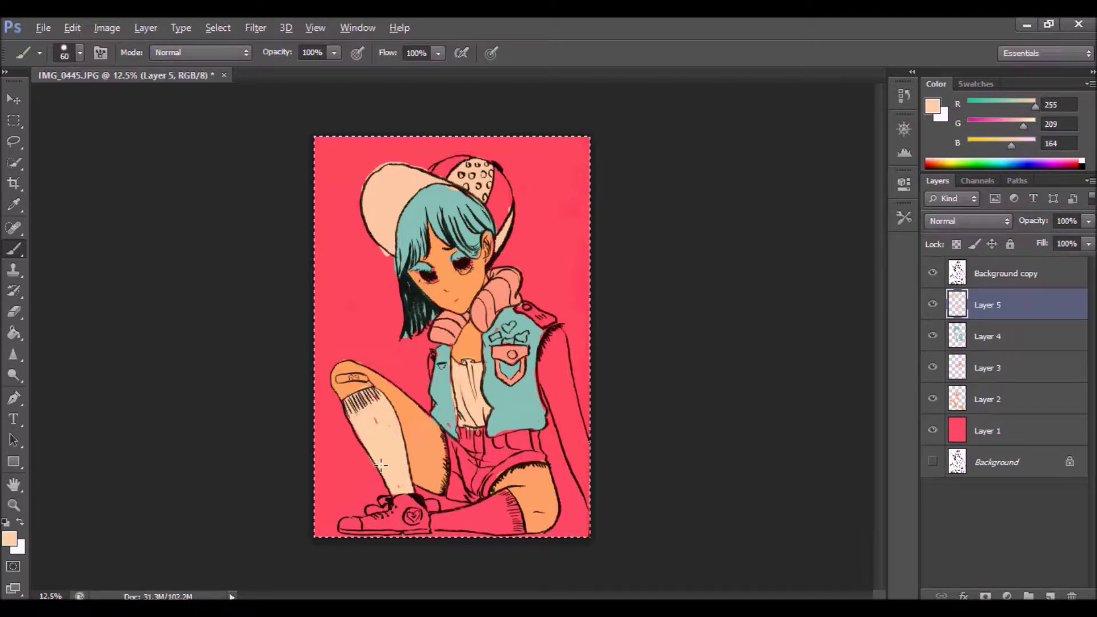
mouse_move(430, 518)
mouse_down()
mouse_move(469, 517)
mouse_move(487, 503)
mouse_move(515, 517)
mouse_move(498, 528)
mouse_move(452, 520)
mouse_move(506, 531)
mouse_move(503, 504)
mouse_move(521, 518)
mouse_move(518, 532)
mouse_up()
drag(346, 524, 426, 533)
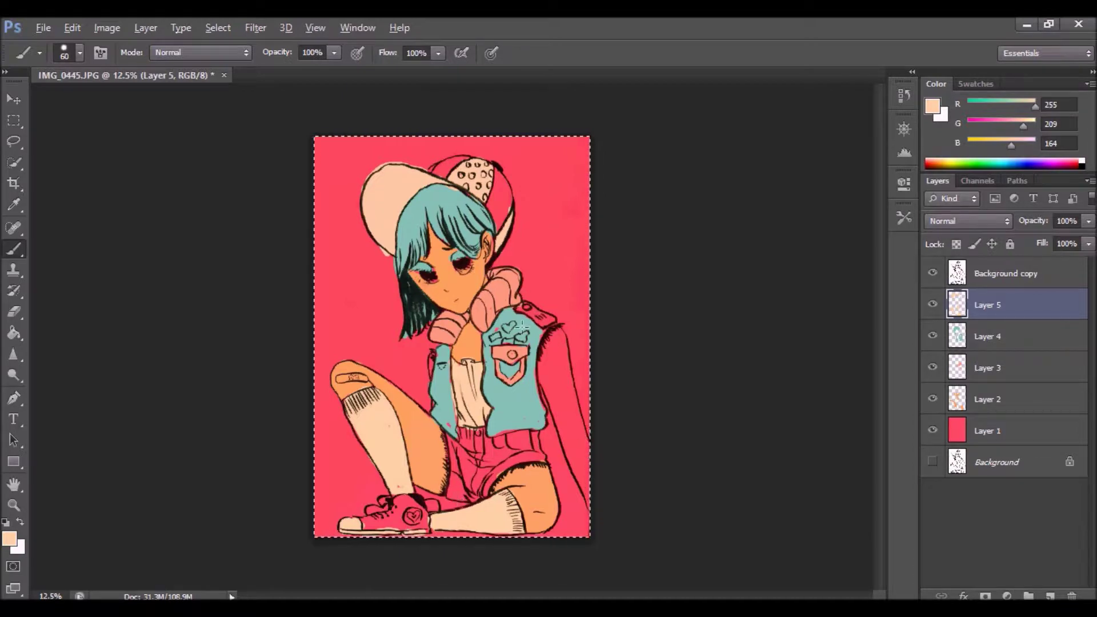
drag(509, 326, 508, 329)
Step: Add a layer above Layer 5 and paint the knee bandage, pocket button and shorts dusty red (RGB 222, 121, 115)
drag(1010, 144, 998, 145)
drag(1024, 126, 1001, 125)
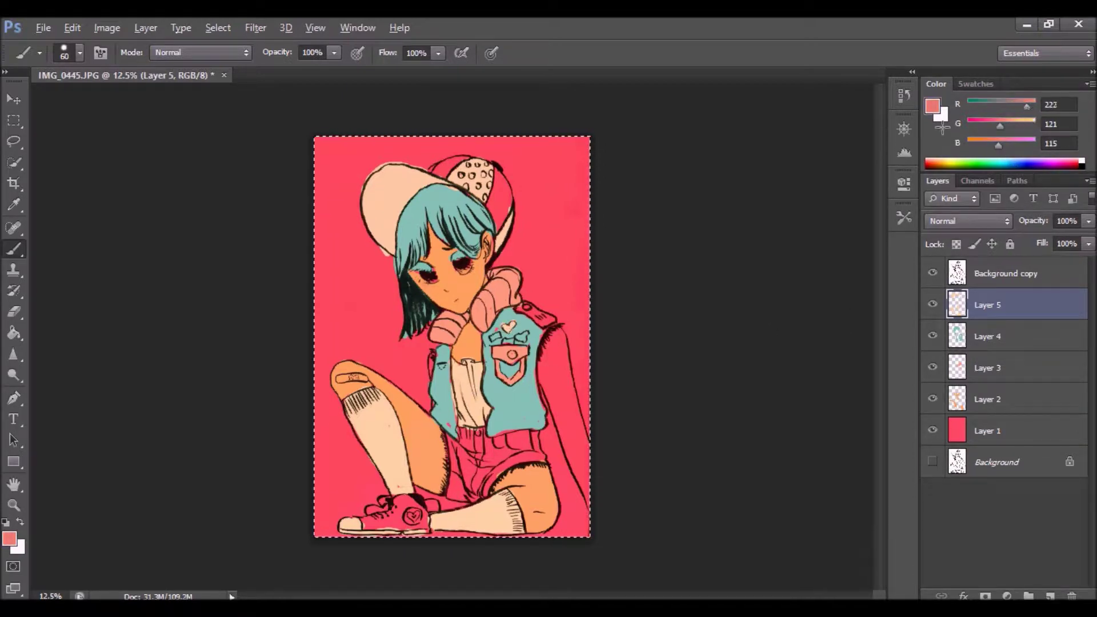
click(1050, 596)
drag(359, 377, 365, 379)
click(512, 355)
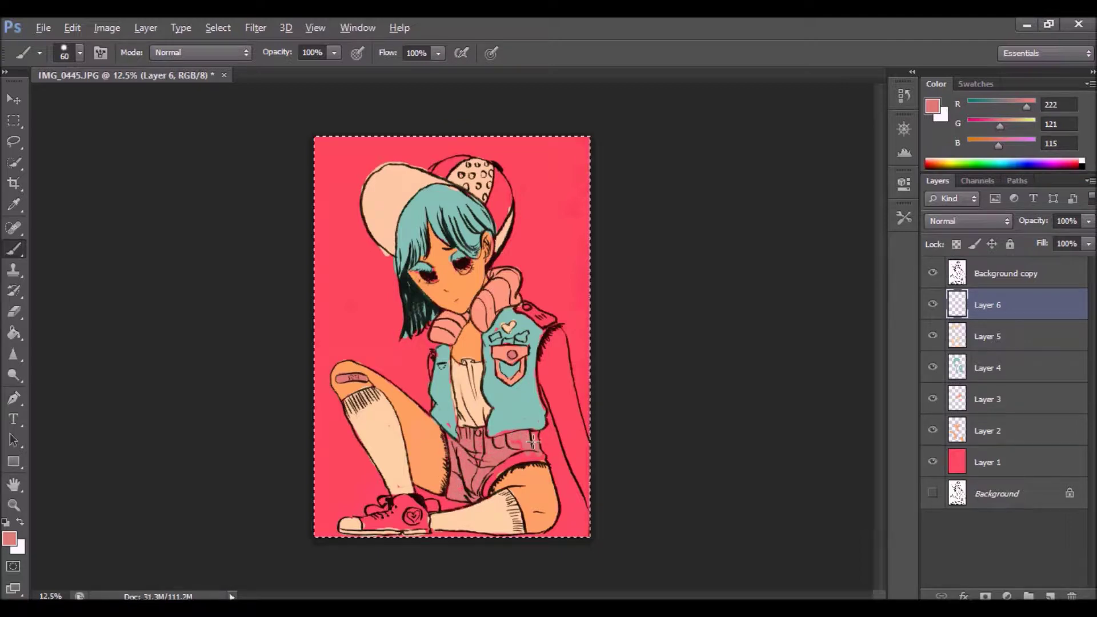
Step: Paint the bare arm on Layer 2 with the skin orange sampled from the figure
click(976, 431)
alt+click(416, 357)
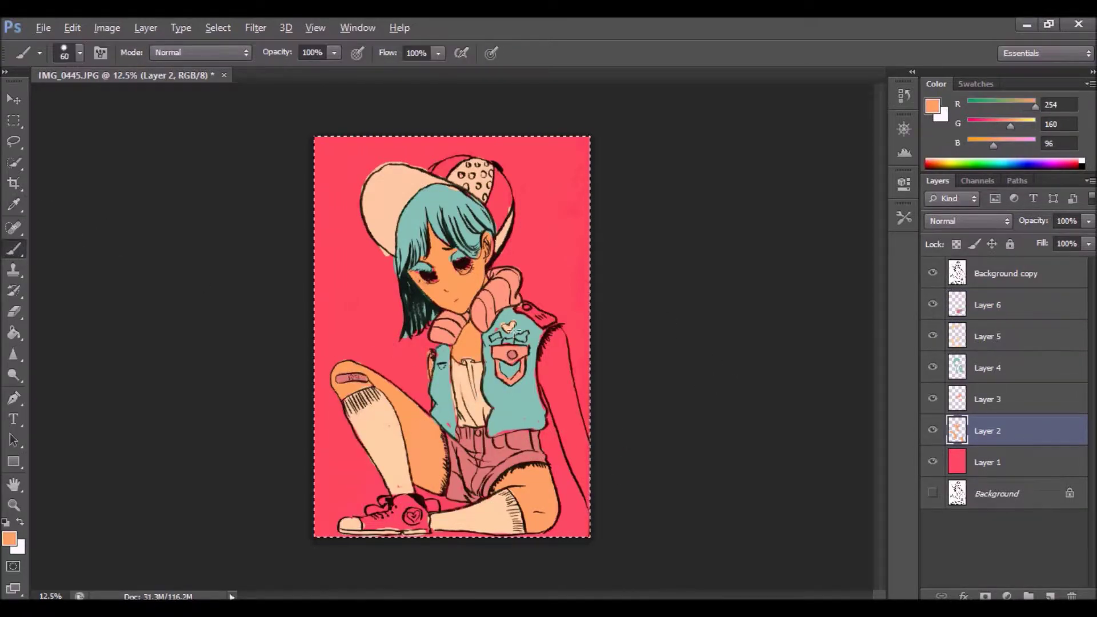
drag(571, 448, 552, 350)
mouse_move(578, 452)
mouse_down()
mouse_move(555, 421)
mouse_move(597, 514)
mouse_move(566, 364)
mouse_up()
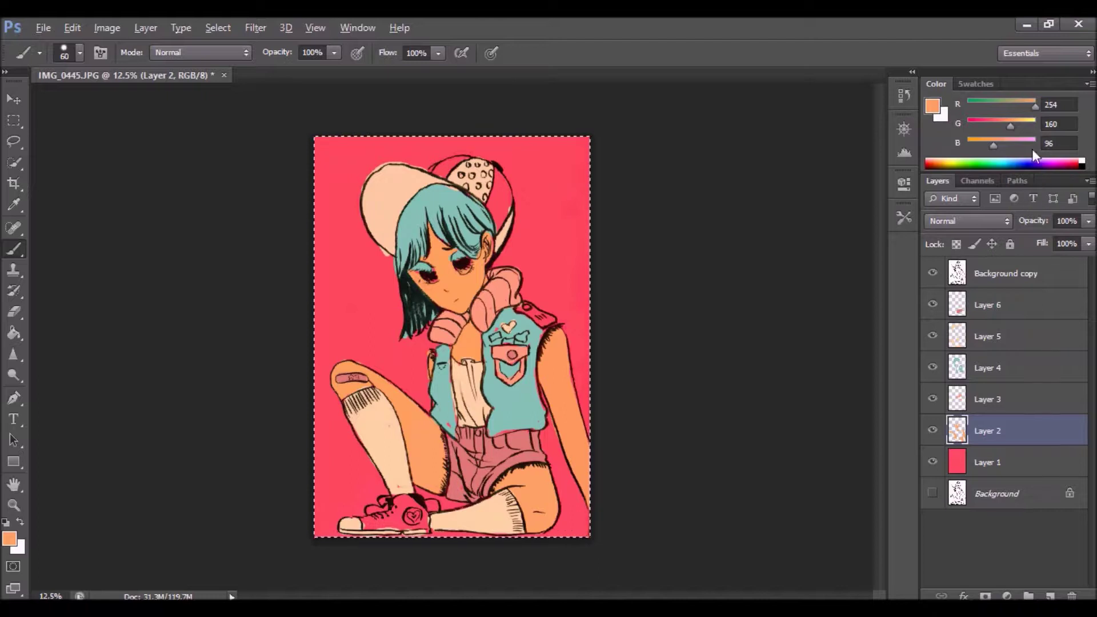
Step: Sample the vest's teal and paint the sneaker with it on Layer 4
click(14, 206)
click(513, 403)
click(988, 370)
click(14, 249)
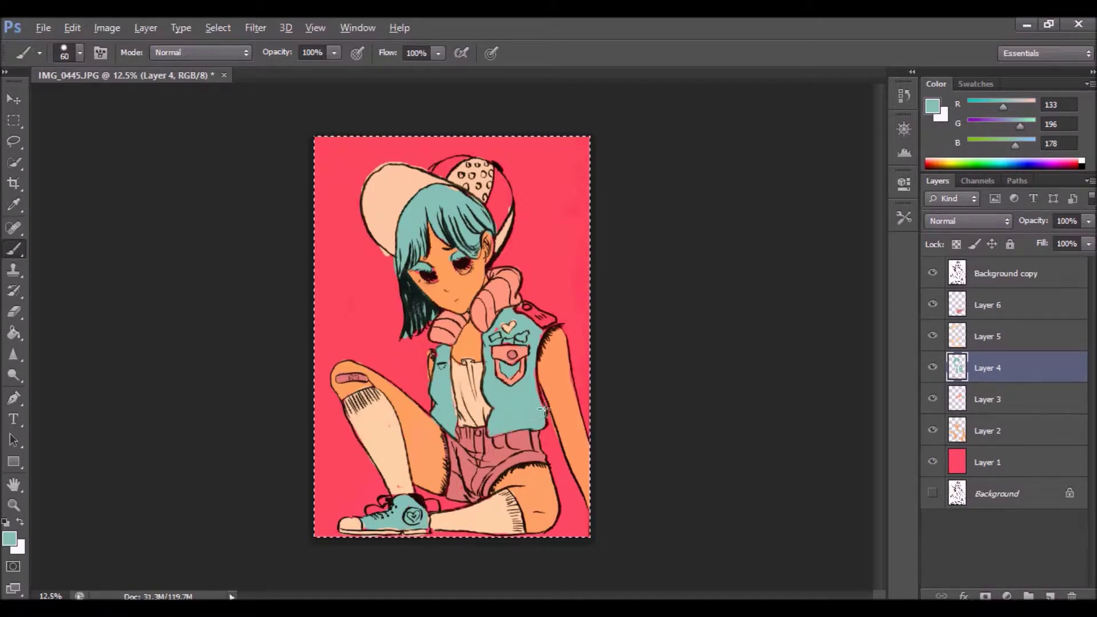
Step: Clean up the vest's armhole edge with the eraser and paint the cap's side panels and the shoulder flap teal
click(14, 312)
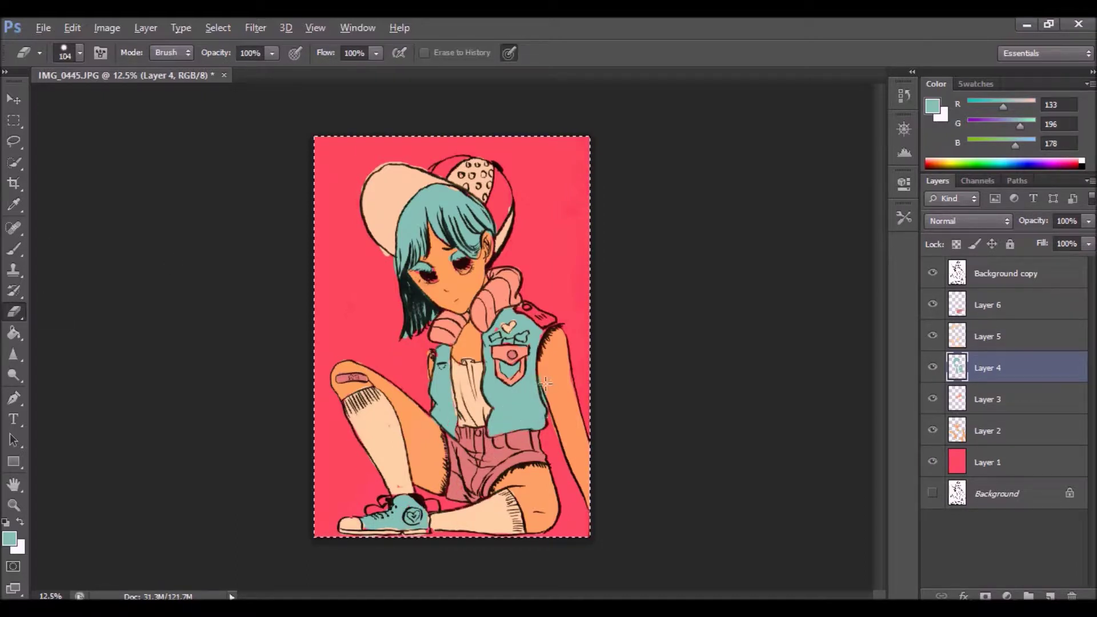
click(15, 251)
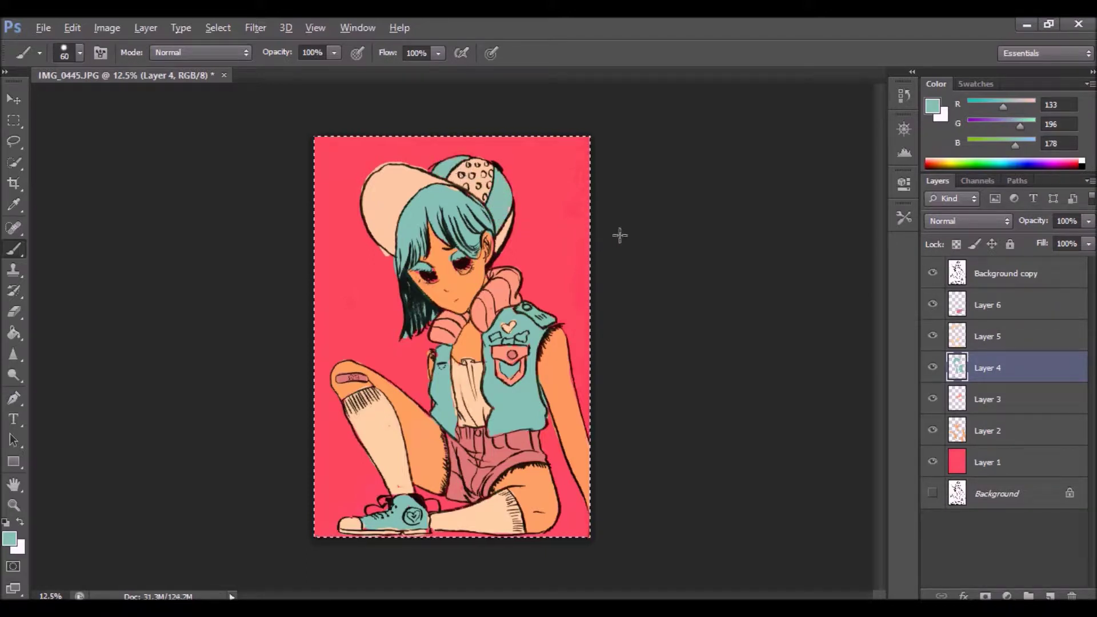
Step: Add a layer above Layer 6 and sample the salmon color from the vest's pocket for painting
key(ctrl+shift+alt+n)
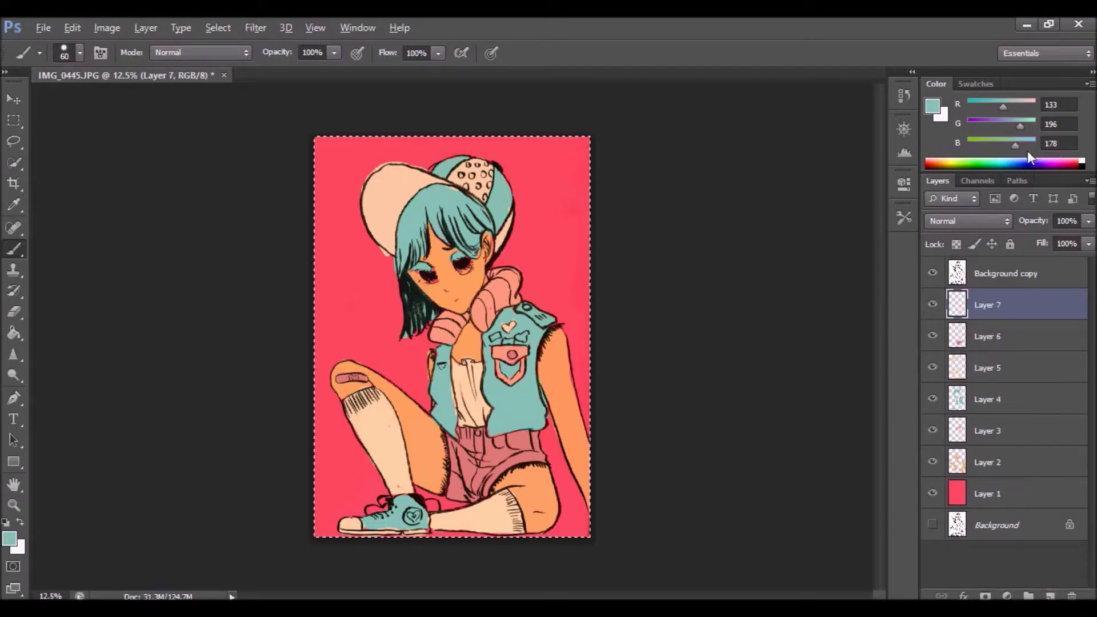
key(i)
click(502, 354)
key(b)
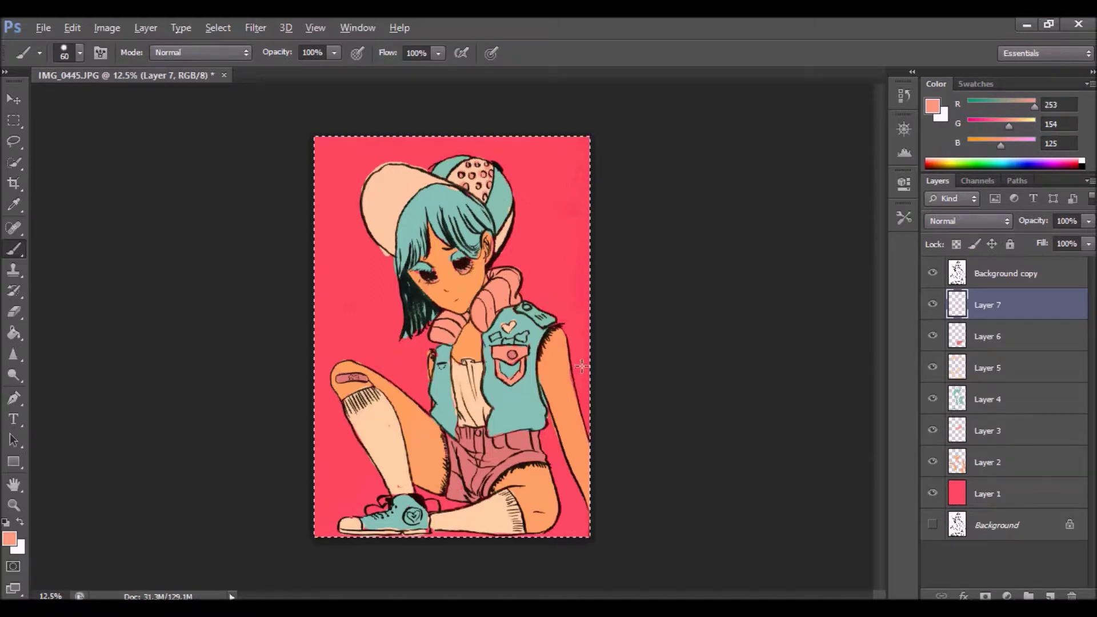
Step: Sample the hair's teal and paint the sneaker's laces and the areas around the eyes with it on Layer 4
click(13, 205)
click(422, 222)
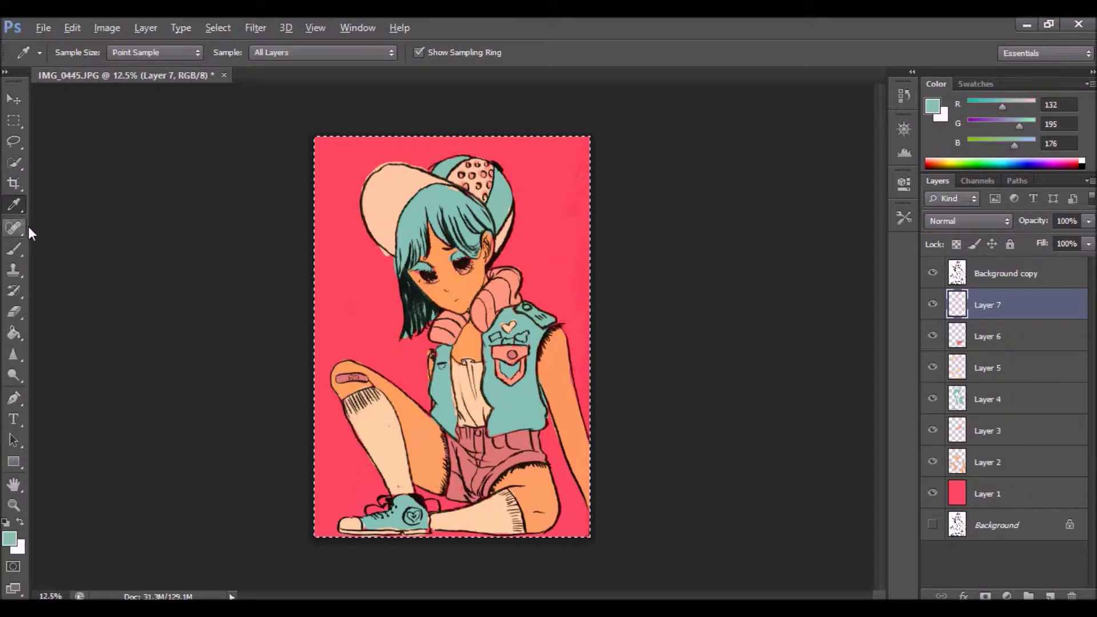
click(14, 250)
ctrl+click(374, 509)
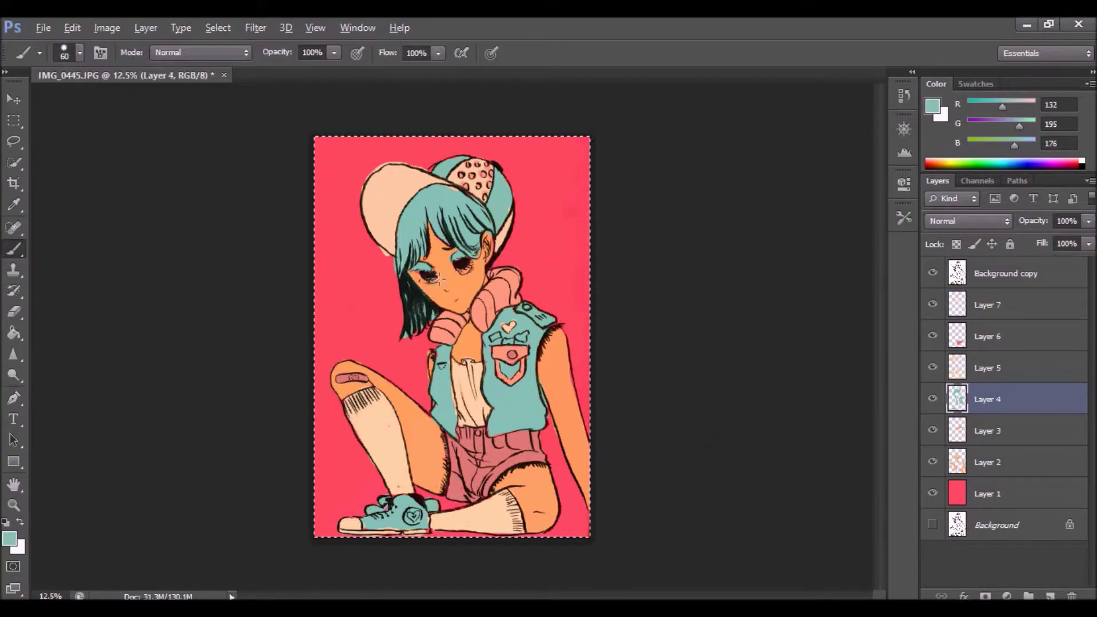
Step: Add a layer above Layer 7 and hide the pink background on Layer 1
click(998, 311)
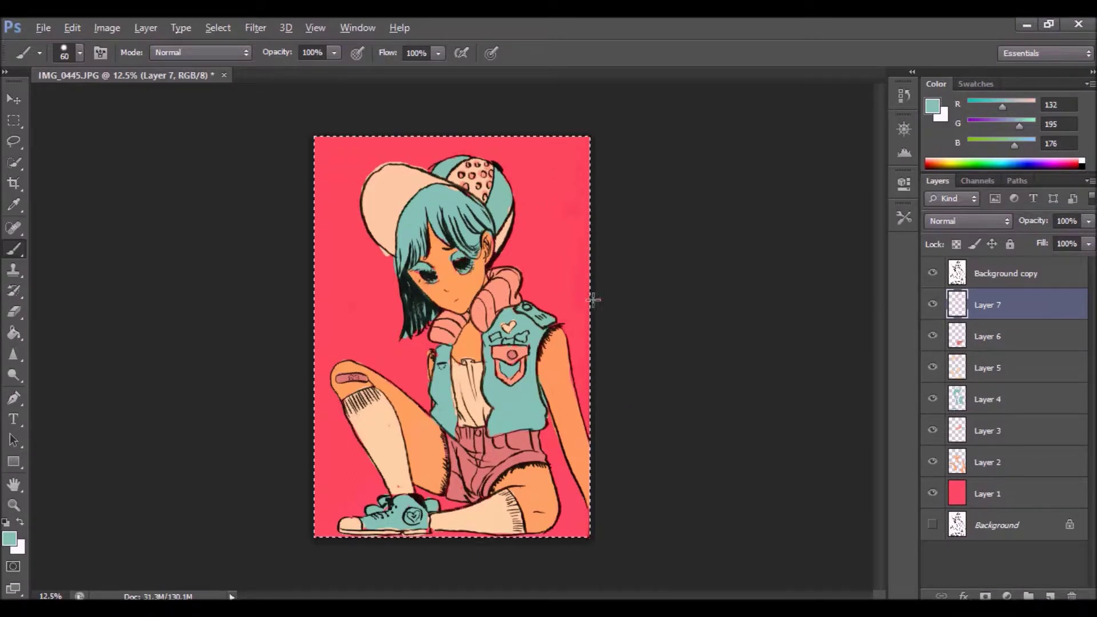
click(1051, 596)
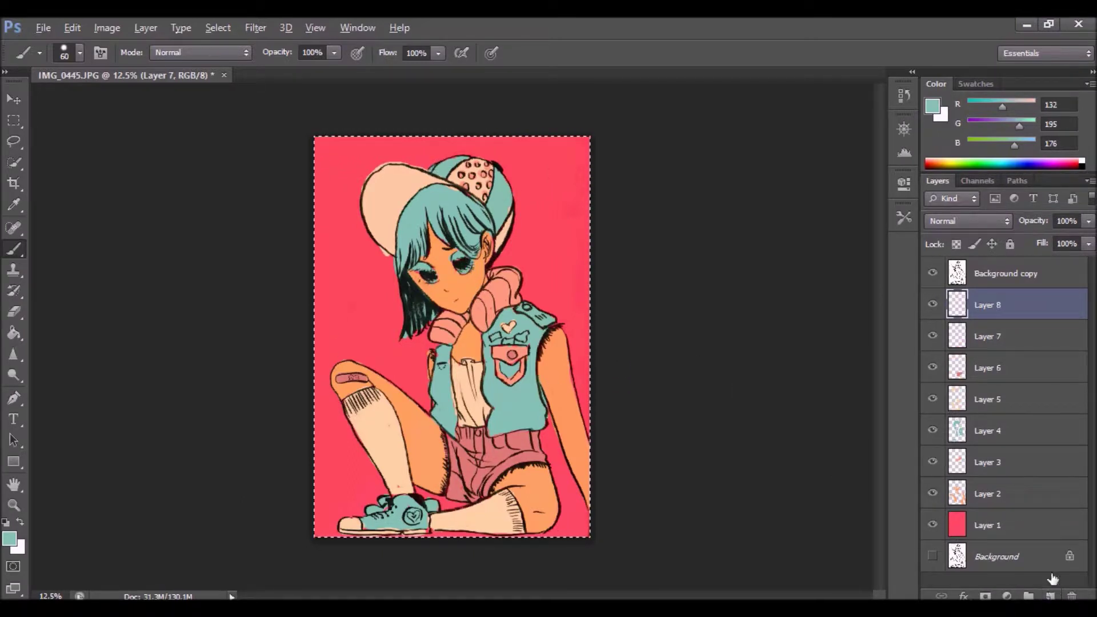
click(932, 525)
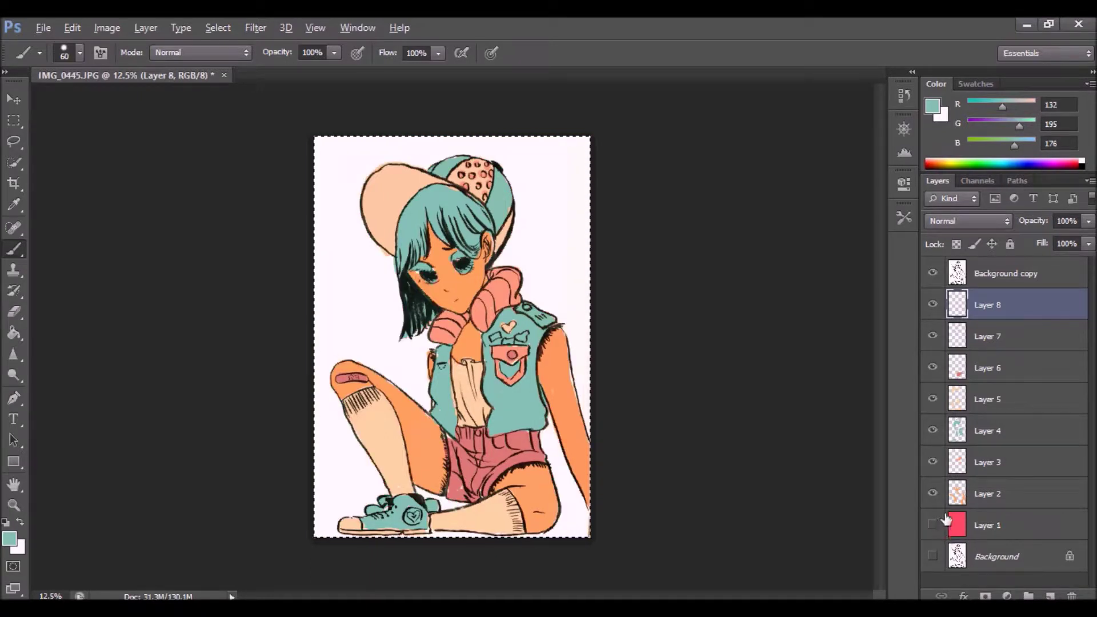
click(14, 141)
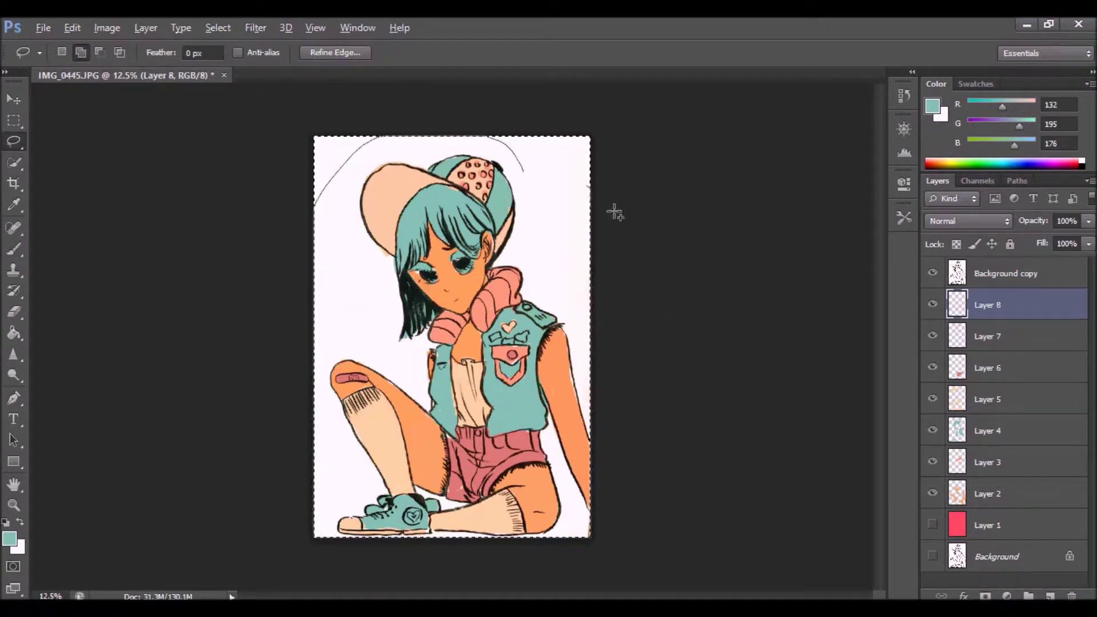
click(966, 552)
mouse_move(306, 183)
mouse_down()
mouse_move(534, 191)
mouse_move(679, 518)
mouse_up()
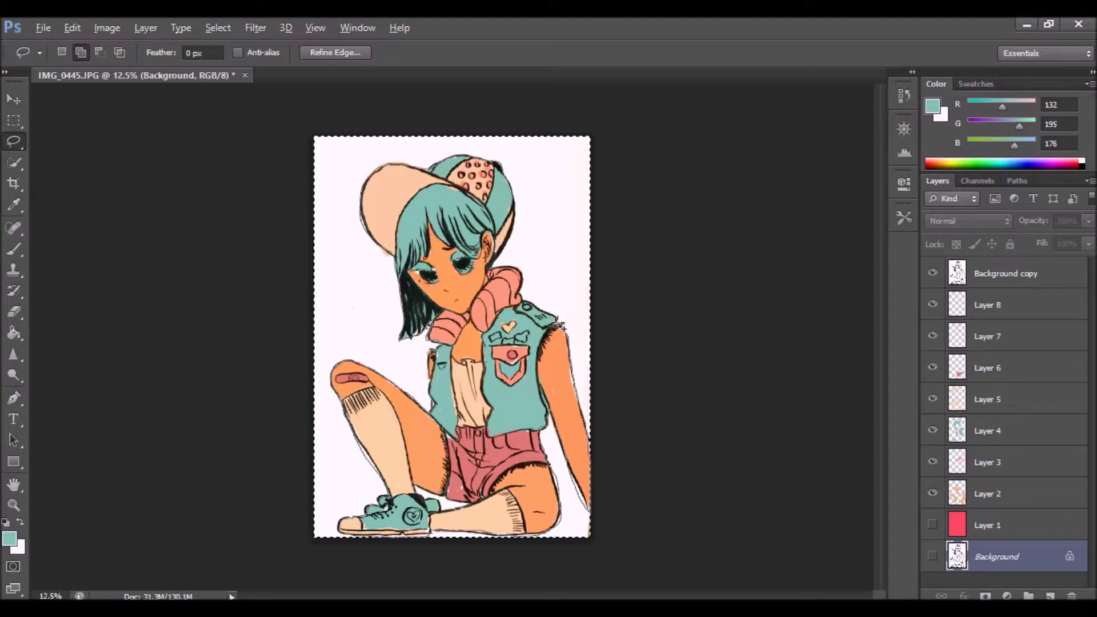
mouse_move(530, 303)
mouse_down()
mouse_move(522, 269)
mouse_move(497, 259)
mouse_move(522, 217)
mouse_move(499, 166)
mouse_up()
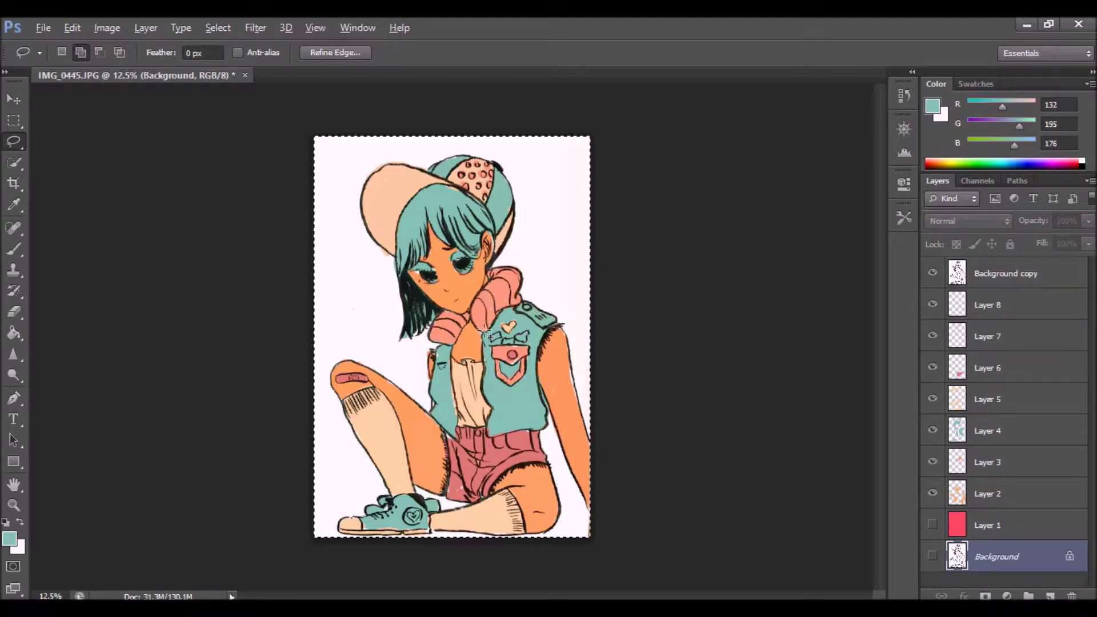
Step: Replace the full-canvas selection with a new freehand Lasso selection around the cap, hair and face
click(62, 52)
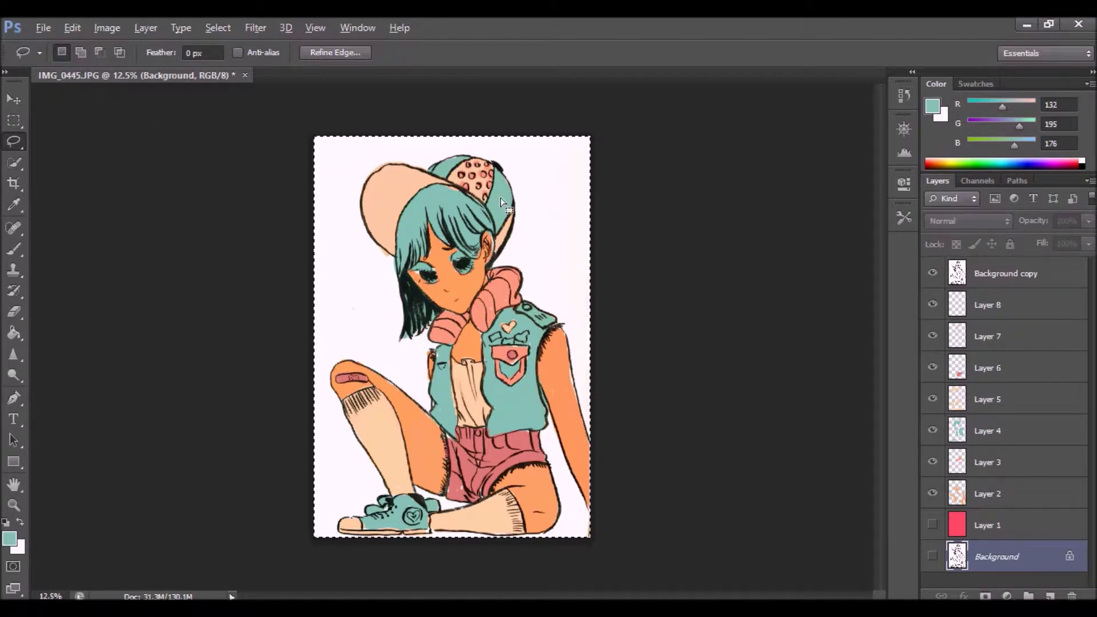
drag(467, 224, 573, 321)
click(772, 296)
mouse_move(494, 162)
mouse_down()
mouse_move(516, 205)
mouse_move(479, 300)
mouse_move(401, 336)
mouse_move(371, 172)
mouse_move(486, 159)
mouse_move(513, 194)
mouse_up()
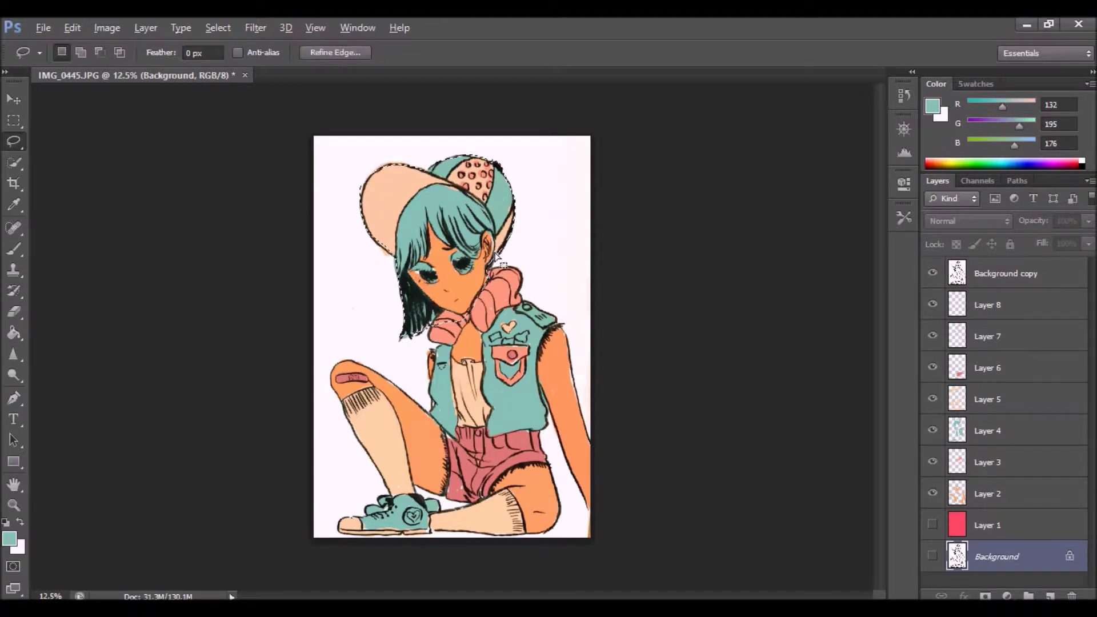
click(519, 215)
mouse_move(493, 267)
mouse_down()
mouse_move(522, 271)
mouse_move(521, 299)
mouse_move(470, 361)
mouse_move(432, 356)
mouse_move(442, 348)
mouse_move(434, 318)
mouse_move(502, 351)
mouse_move(503, 324)
mouse_move(474, 321)
mouse_move(408, 344)
mouse_move(390, 250)
mouse_move(486, 176)
mouse_move(499, 235)
mouse_move(487, 271)
mouse_move(511, 235)
mouse_move(512, 192)
mouse_move(483, 159)
mouse_move(451, 157)
mouse_move(390, 248)
mouse_move(451, 171)
mouse_move(516, 201)
mouse_move(503, 185)
mouse_move(415, 168)
mouse_move(390, 167)
mouse_move(366, 185)
mouse_move(360, 218)
mouse_move(403, 264)
mouse_up()
Step: Add the torso, shorts and raised leg to the Lasso selection of the figure
key(shift)
mouse_move(428, 417)
mouse_down()
mouse_move(543, 452)
mouse_move(549, 413)
mouse_move(571, 384)
mouse_move(556, 319)
mouse_move(528, 304)
mouse_move(508, 367)
mouse_move(437, 346)
mouse_up()
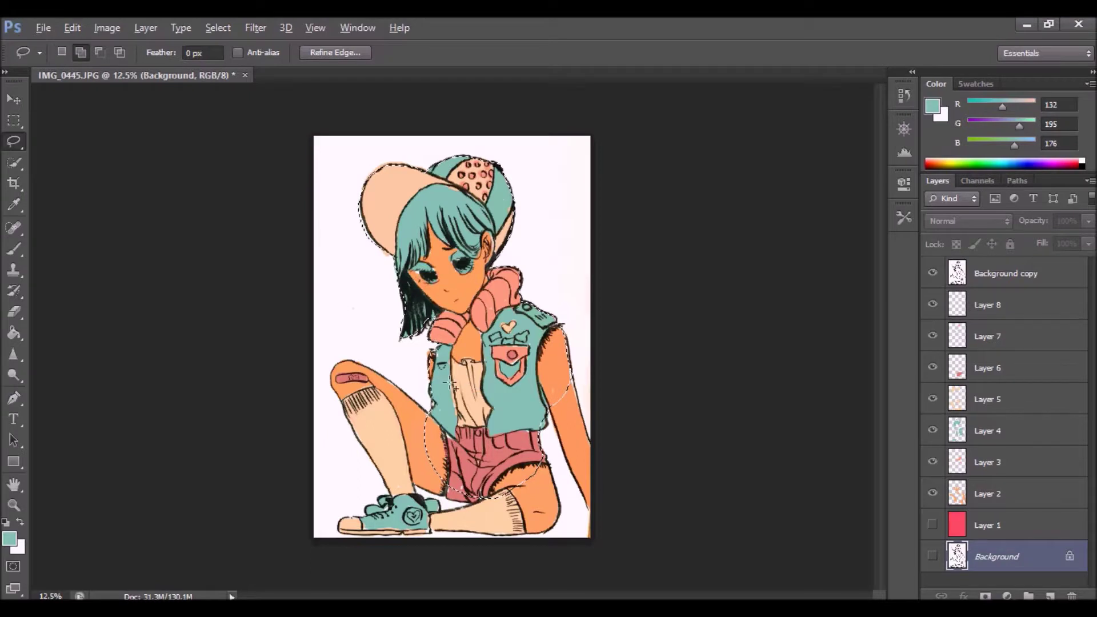
mouse_move(377, 376)
mouse_down()
mouse_move(338, 400)
mouse_move(423, 471)
mouse_up()
mouse_move(336, 384)
mouse_down()
mouse_move(370, 391)
mouse_move(343, 364)
mouse_move(356, 391)
mouse_move(345, 416)
mouse_move(390, 501)
mouse_move(413, 510)
mouse_move(418, 490)
mouse_move(498, 499)
mouse_up()
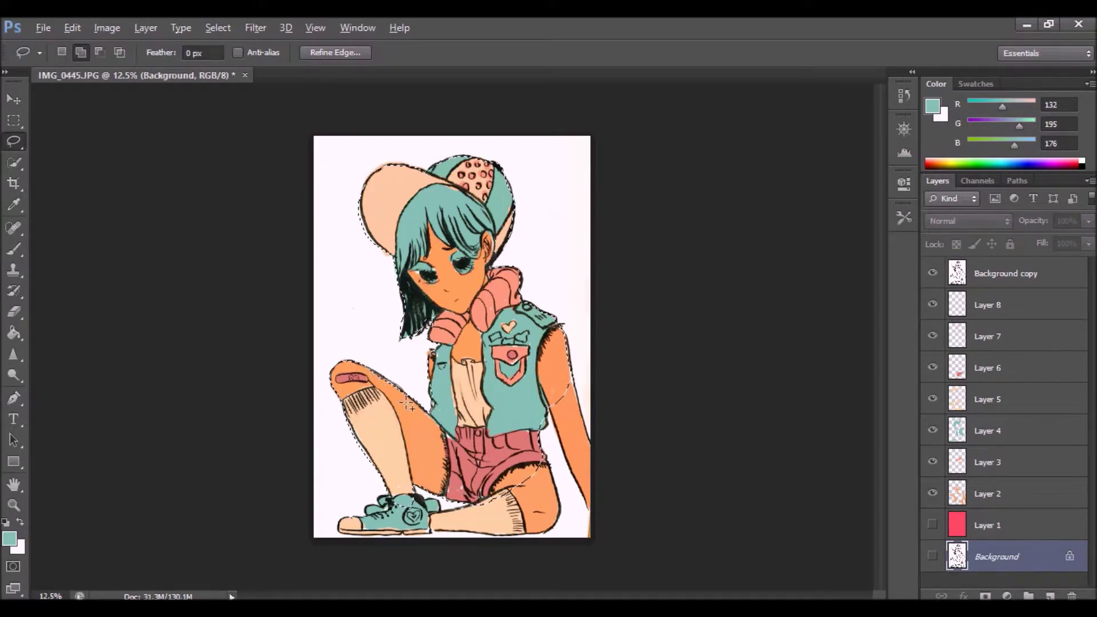
Step: Add the bare arm, folded leg and sneaker to the Lasso selection and subtract the excess area behind the sneaker
mouse_move(547, 391)
mouse_down()
mouse_move(559, 427)
mouse_move(592, 443)
mouse_up()
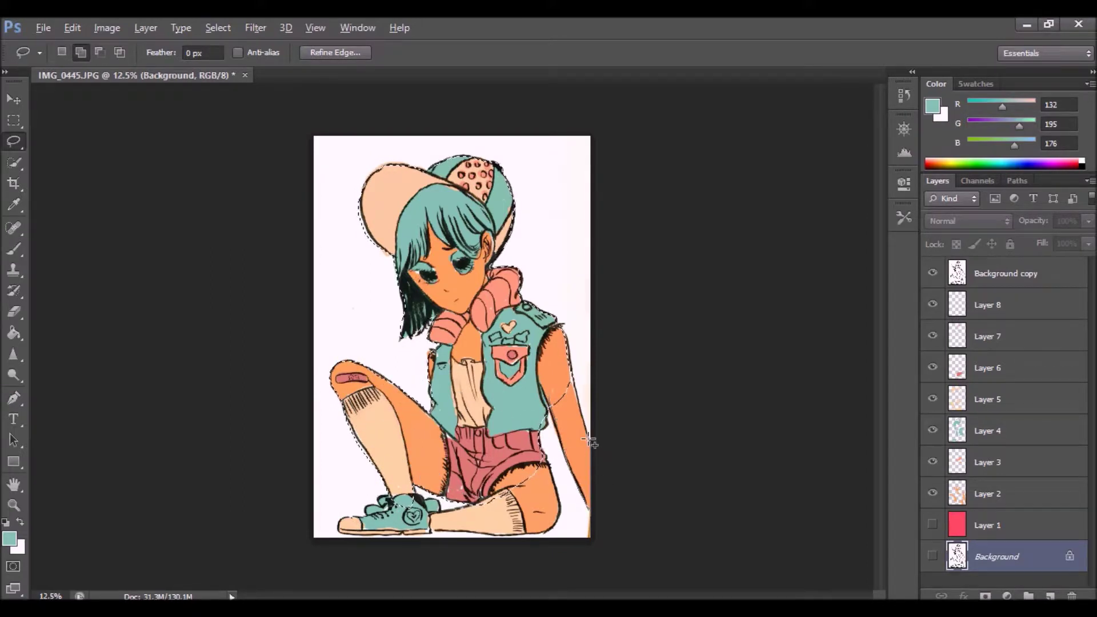
drag(548, 379, 548, 395)
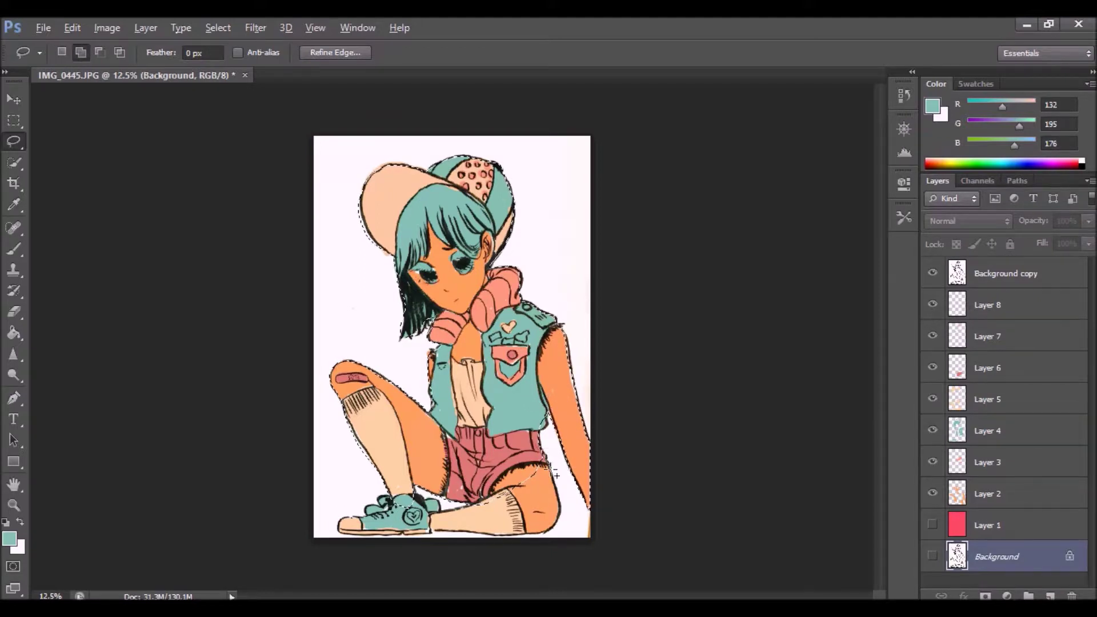
mouse_move(536, 534)
mouse_down()
mouse_move(475, 527)
mouse_move(485, 506)
mouse_move(445, 515)
mouse_move(411, 481)
mouse_move(381, 513)
mouse_move(368, 509)
mouse_move(414, 541)
mouse_move(502, 542)
mouse_move(531, 534)
mouse_up()
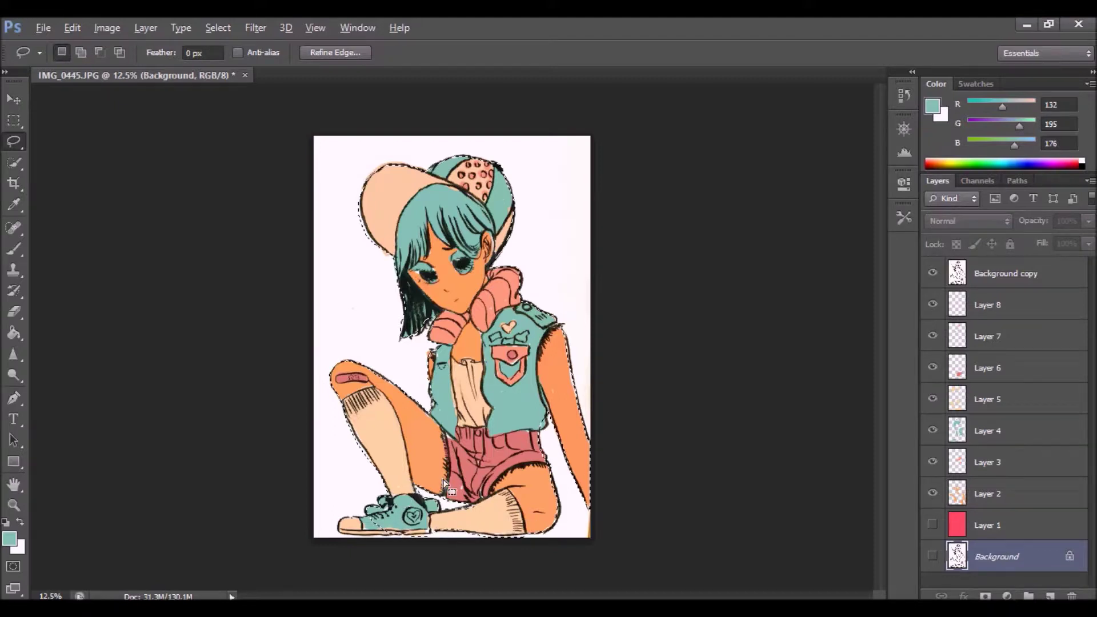
mouse_move(388, 520)
mouse_down()
mouse_move(340, 518)
mouse_move(373, 541)
mouse_move(394, 534)
mouse_up()
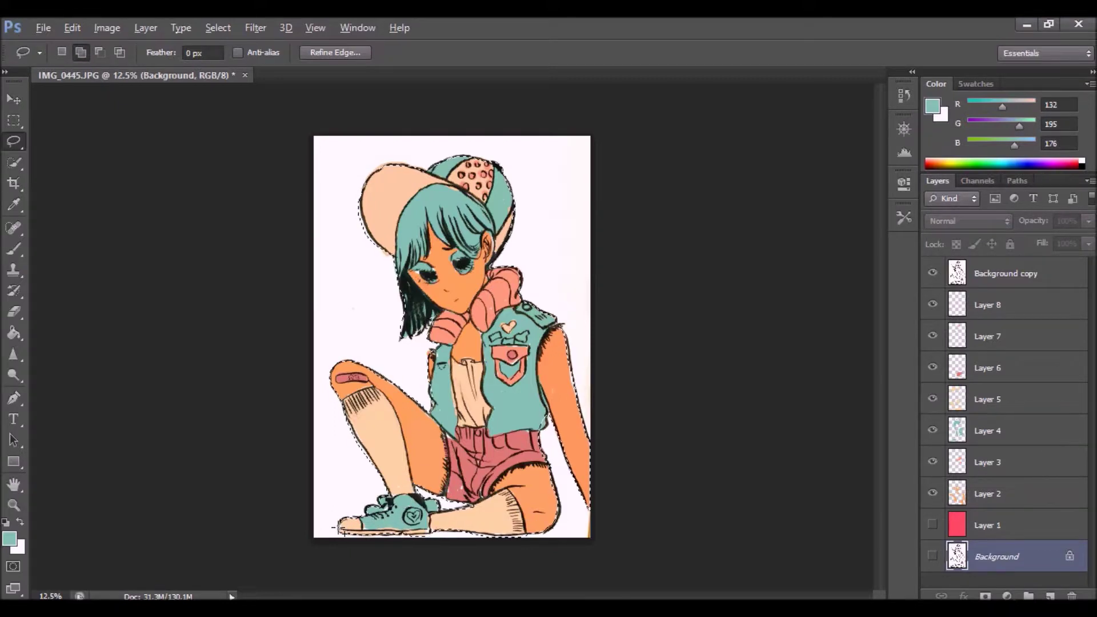
click(100, 52)
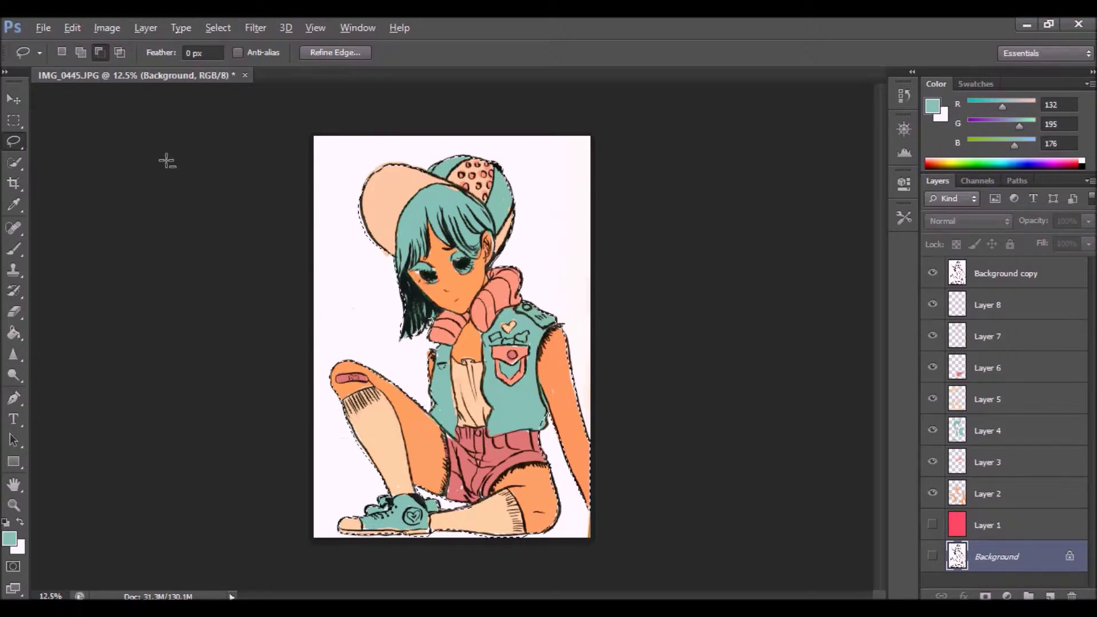
mouse_move(424, 490)
mouse_down()
mouse_move(459, 505)
mouse_move(421, 490)
mouse_up()
click(81, 52)
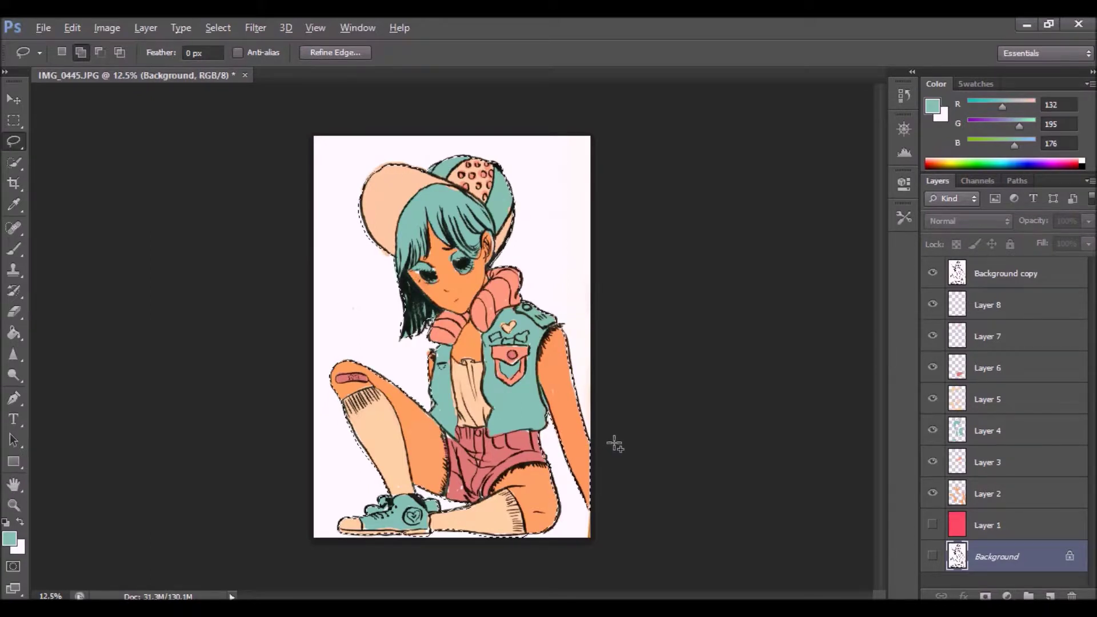
Step: Add a layer above the line art, show Layer 1 and paint navy (RGB 0, 18, 64) shadows on the cap and scarf
click(1004, 277)
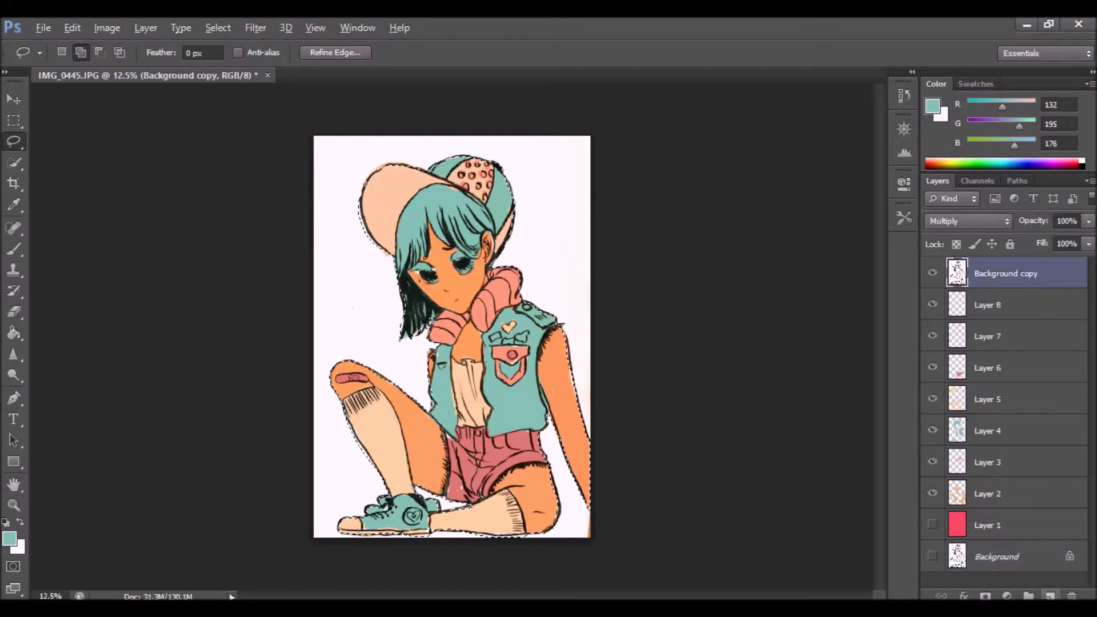
click(1050, 596)
click(933, 556)
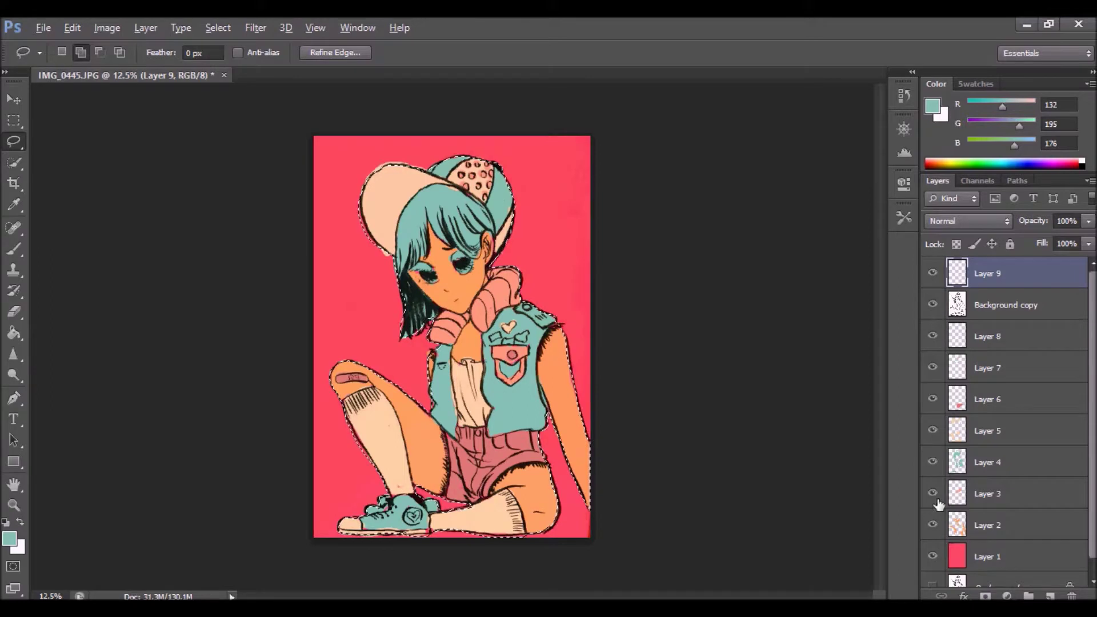
click(1023, 167)
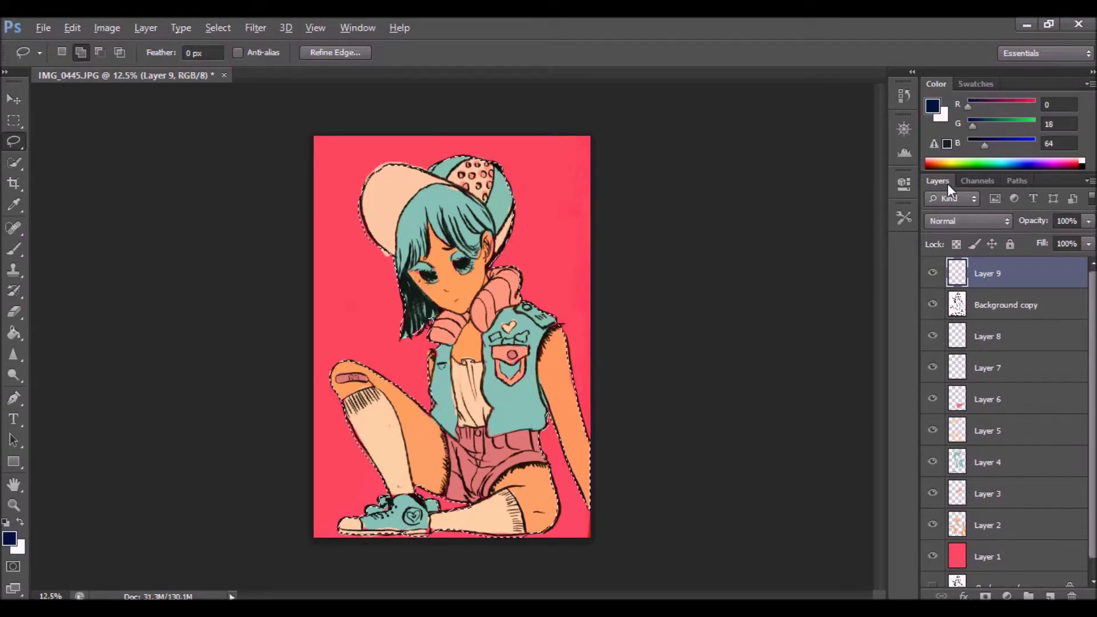
click(14, 164)
click(14, 249)
click(13, 250)
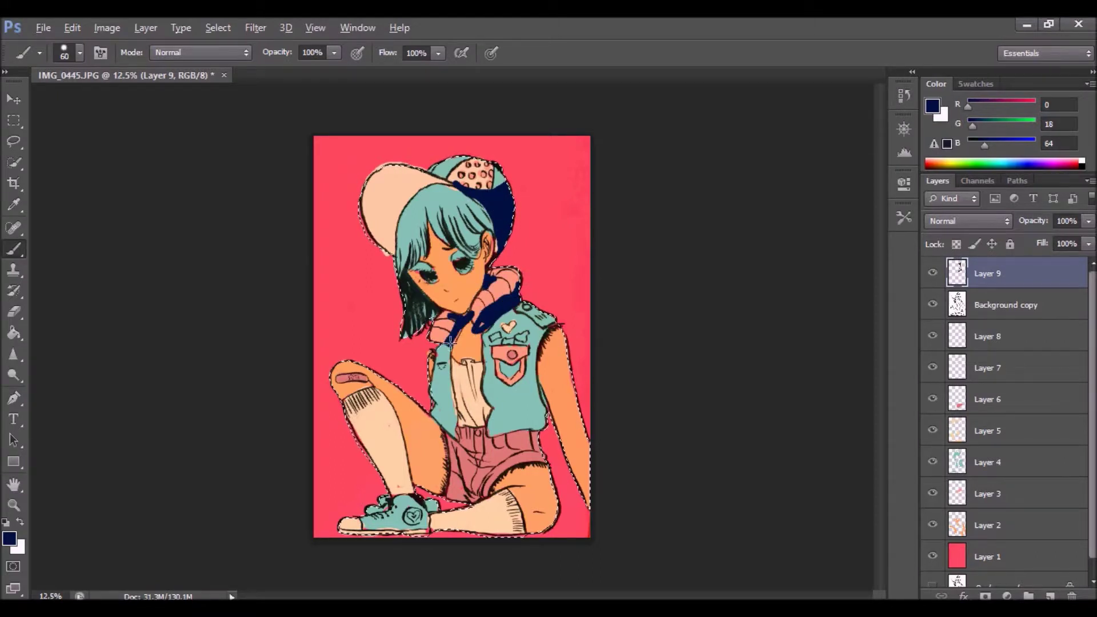
Step: Change the shadow color to periwinkle (RGB 106, 121, 191), set Layer 9 to Multiply and paint shadows across the whole figure
click(1015, 165)
click(976, 105)
click(993, 124)
click(995, 107)
drag(999, 109, 996, 108)
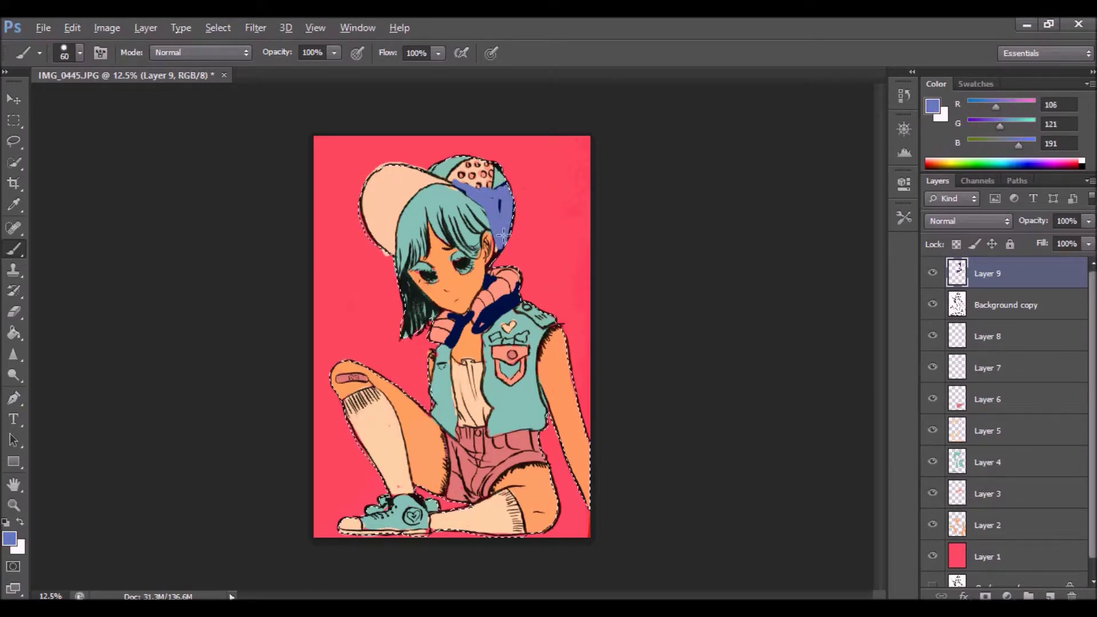
click(968, 220)
click(946, 66)
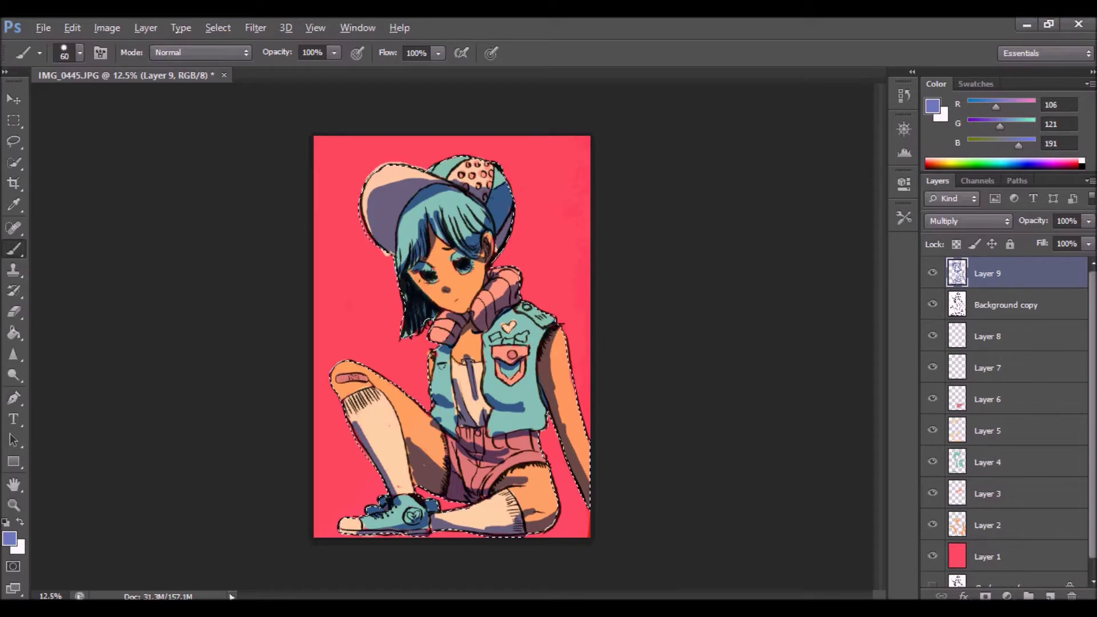
Step: Add a layer above Layer 9 and paint blush on both cheeks, adjusting the color to pink (RGB 234, 121, 115)
click(1050, 596)
click(1018, 109)
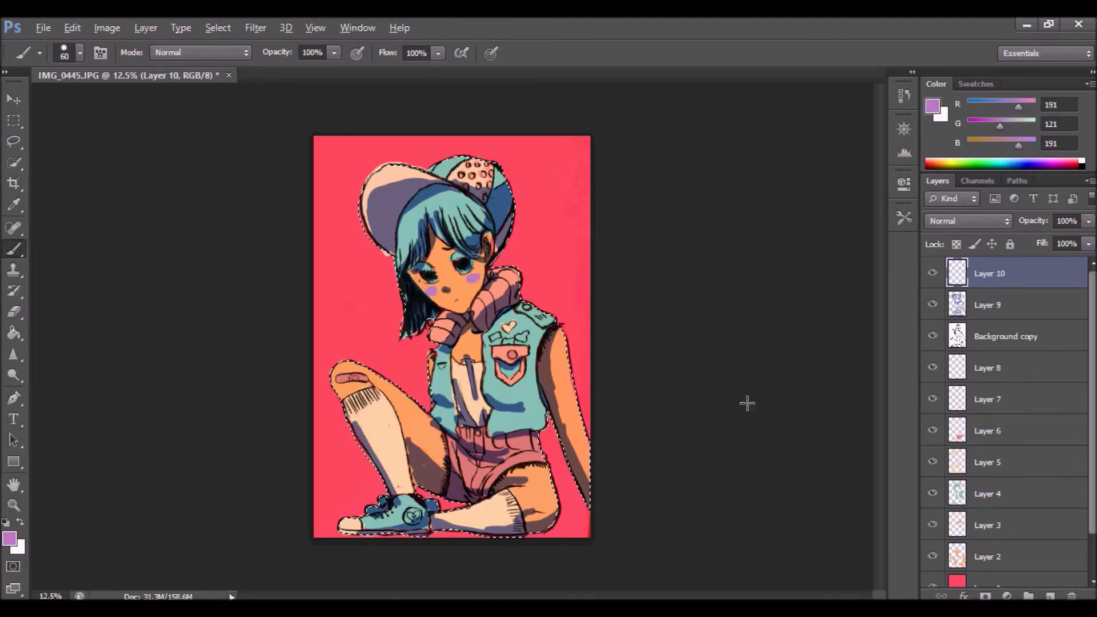
mouse_move(1018, 108)
mouse_down()
mouse_move(1001, 112)
mouse_move(1030, 109)
mouse_up()
drag(466, 280, 476, 280)
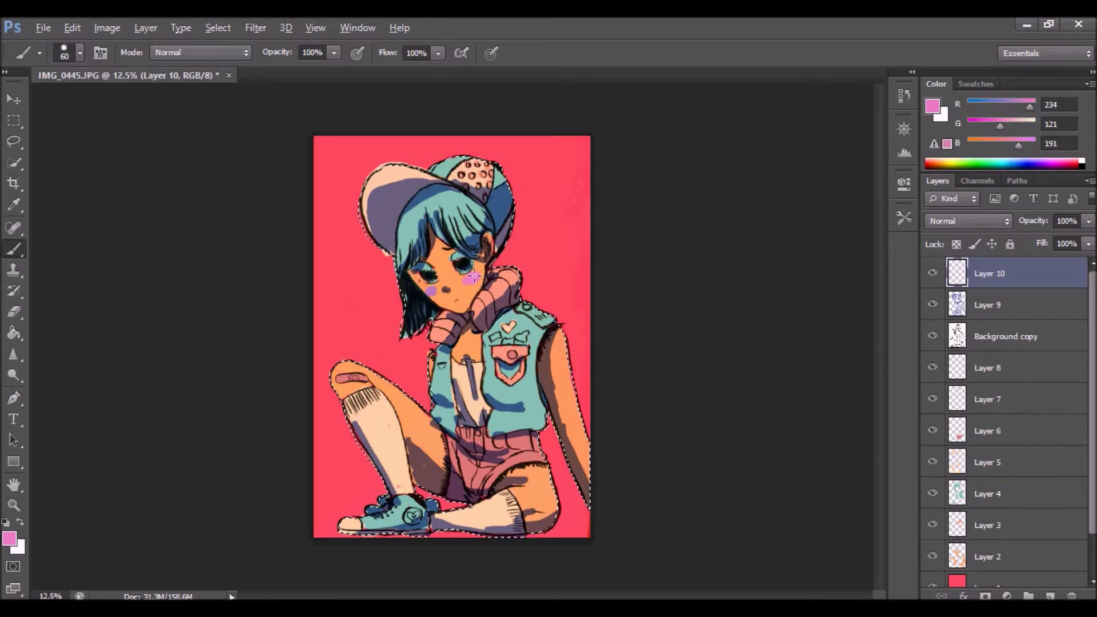
drag(1019, 147, 999, 147)
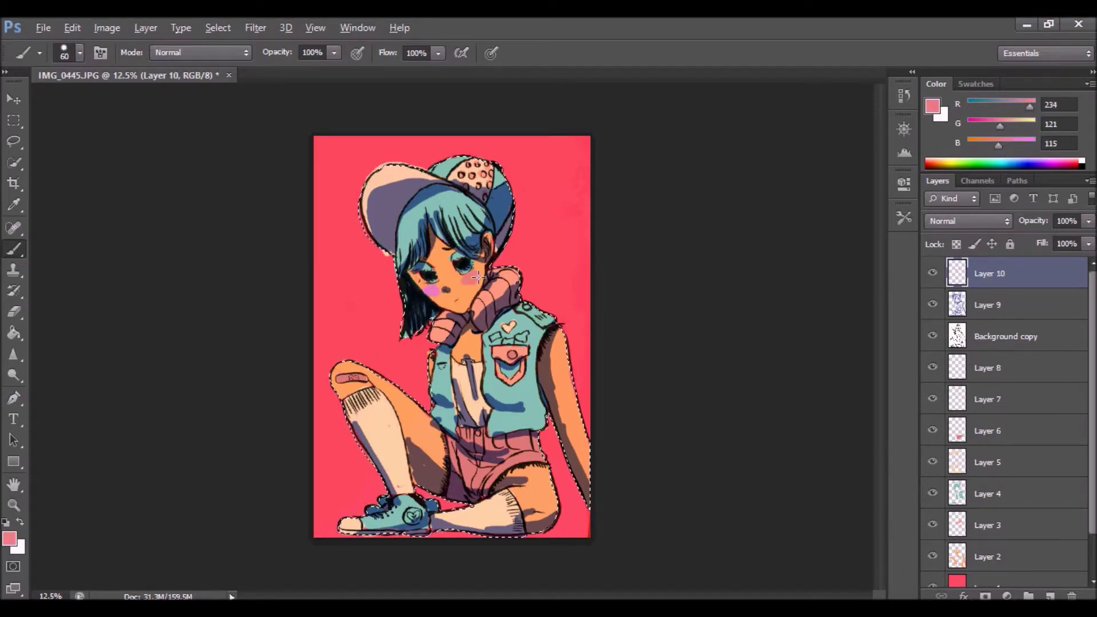
Step: Trim the cheek blush with the eraser and set Layer 10's opacity to 73%
click(13, 312)
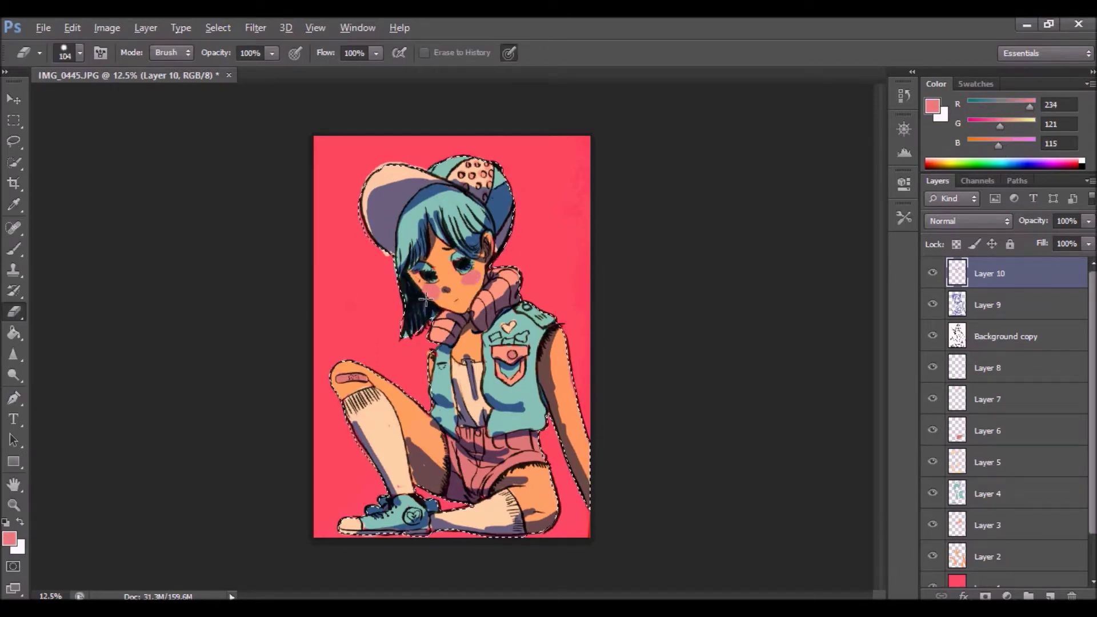
click(1088, 221)
drag(1089, 239, 1067, 239)
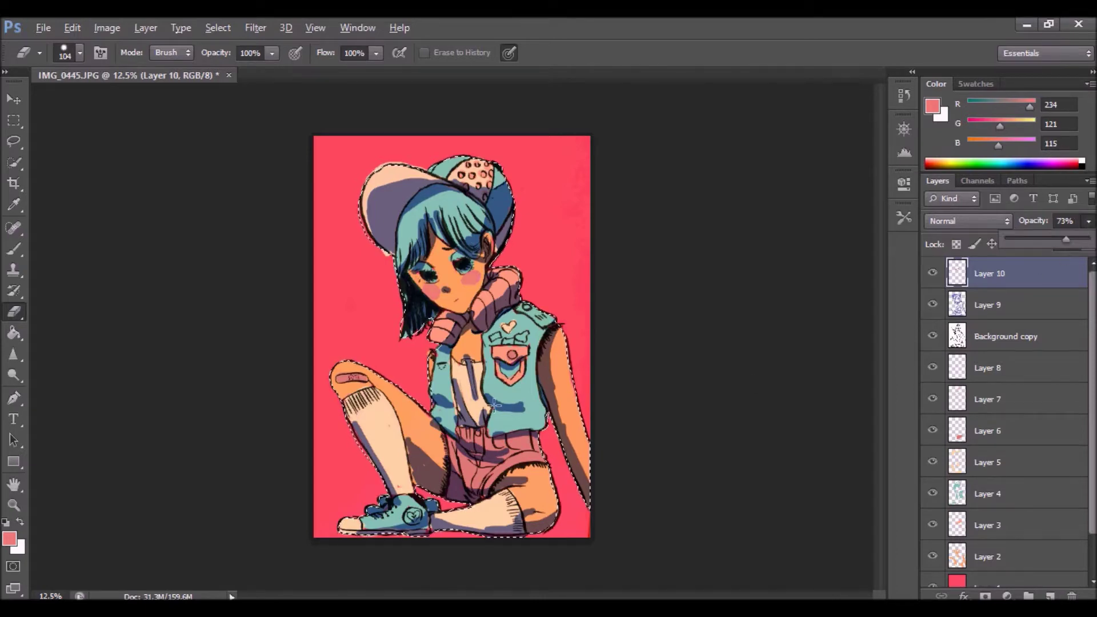
Step: Hide the blush on Layer 10 and set the shadow layer, Layer 9, to Normal blending
click(14, 204)
click(933, 273)
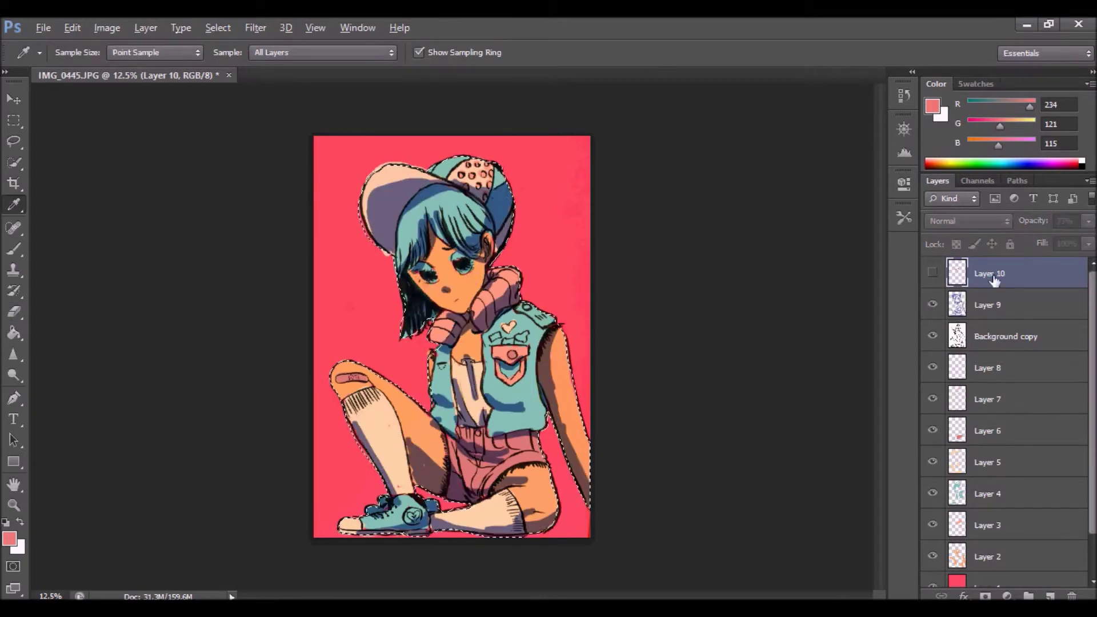
click(455, 440)
click(987, 305)
click(969, 222)
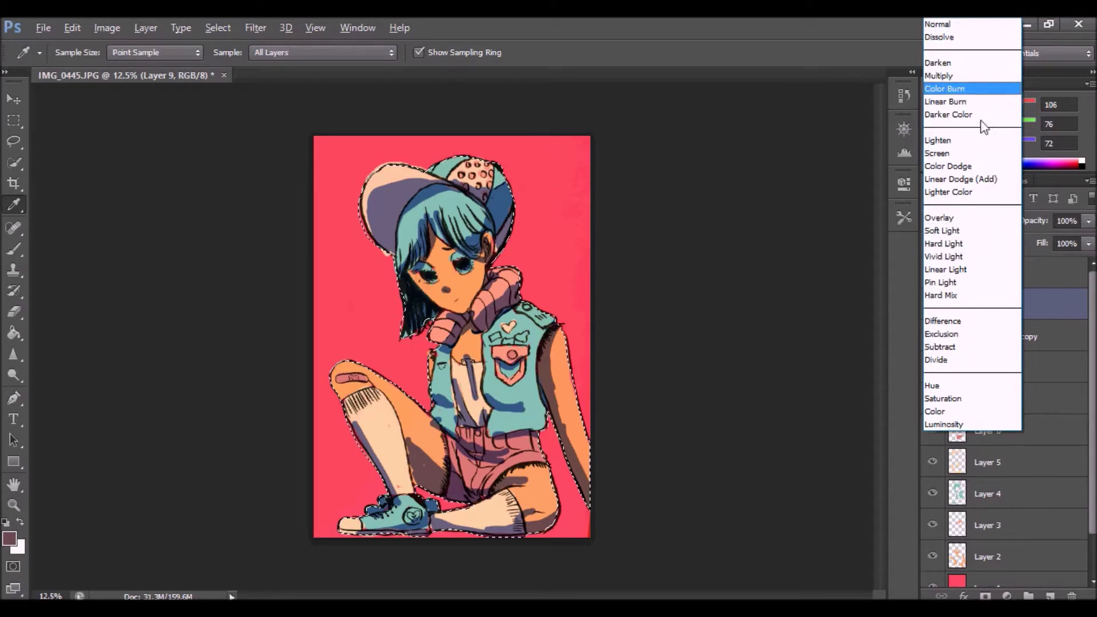
click(943, 23)
Step: Sample the periwinkle shadow color (RGB 106, 121, 191) and choose a soft round 47 px brush with 0% hardness
click(445, 481)
key(b)
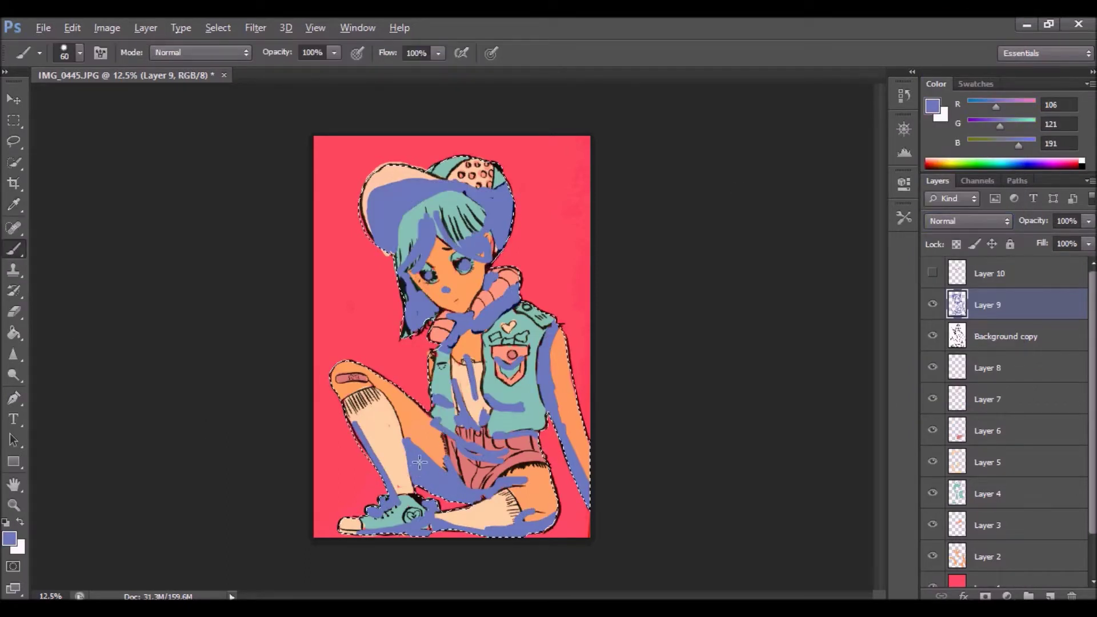
click(79, 52)
click(33, 176)
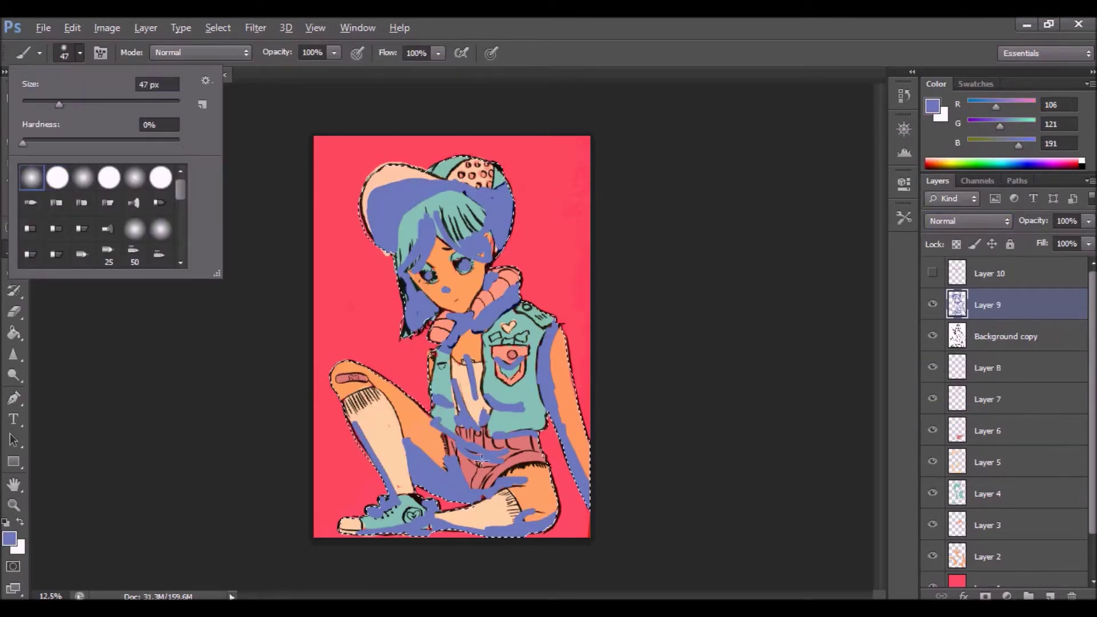
Step: Soften the shadow edges across the figure with the periwinkle brush at 50% opacity and set Layer 9 back to Multiply
click(482, 484)
drag(481, 483, 513, 470)
click(334, 52)
click(292, 73)
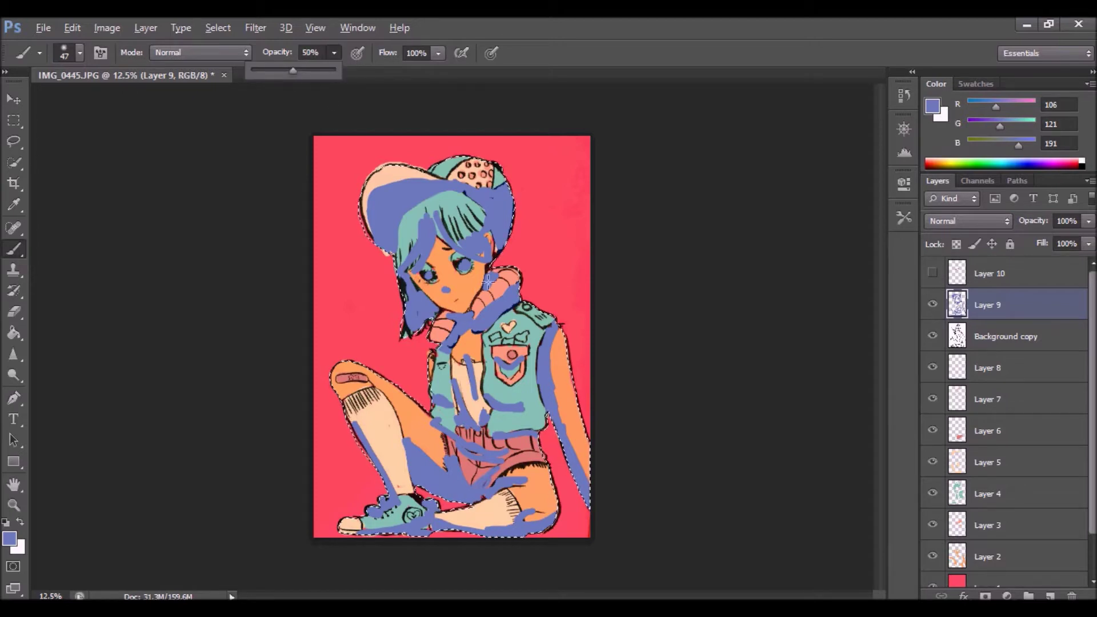
drag(476, 310, 502, 267)
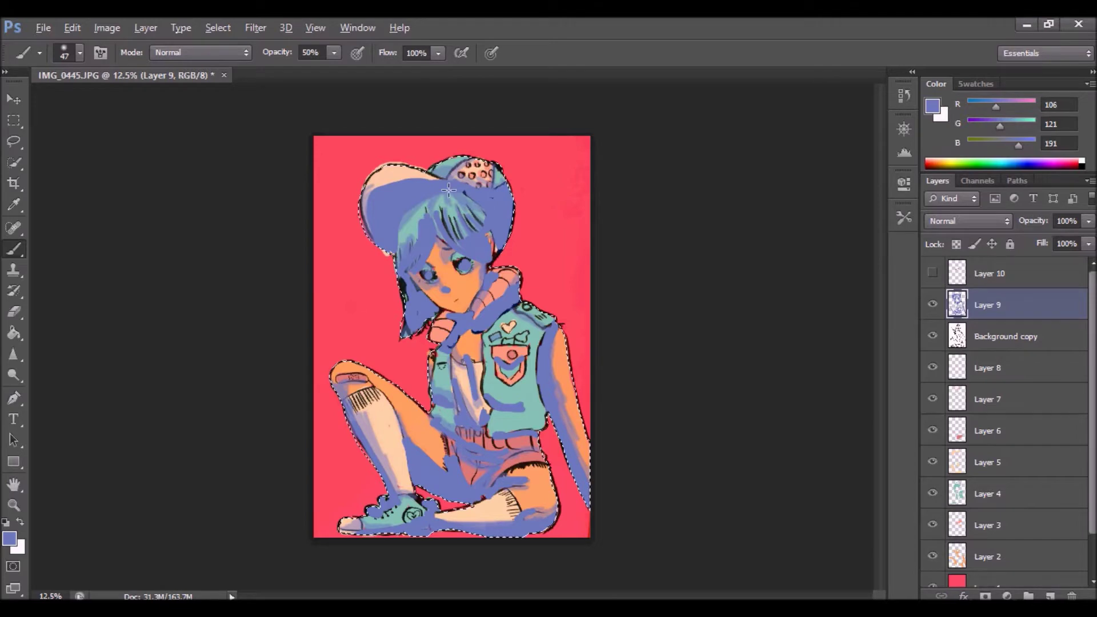
click(1005, 223)
click(971, 76)
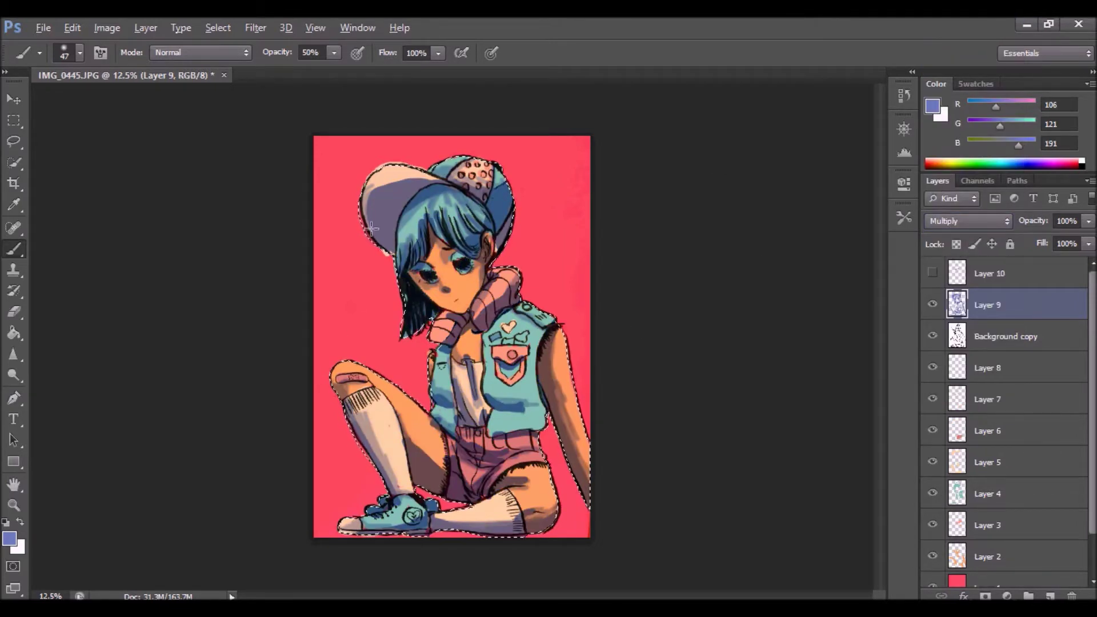
Step: Set up a soft round eraser at 176 px and 25% opacity and lighten parts of the Layer 9 shadows
click(15, 313)
click(272, 54)
drag(274, 74, 221, 75)
click(79, 54)
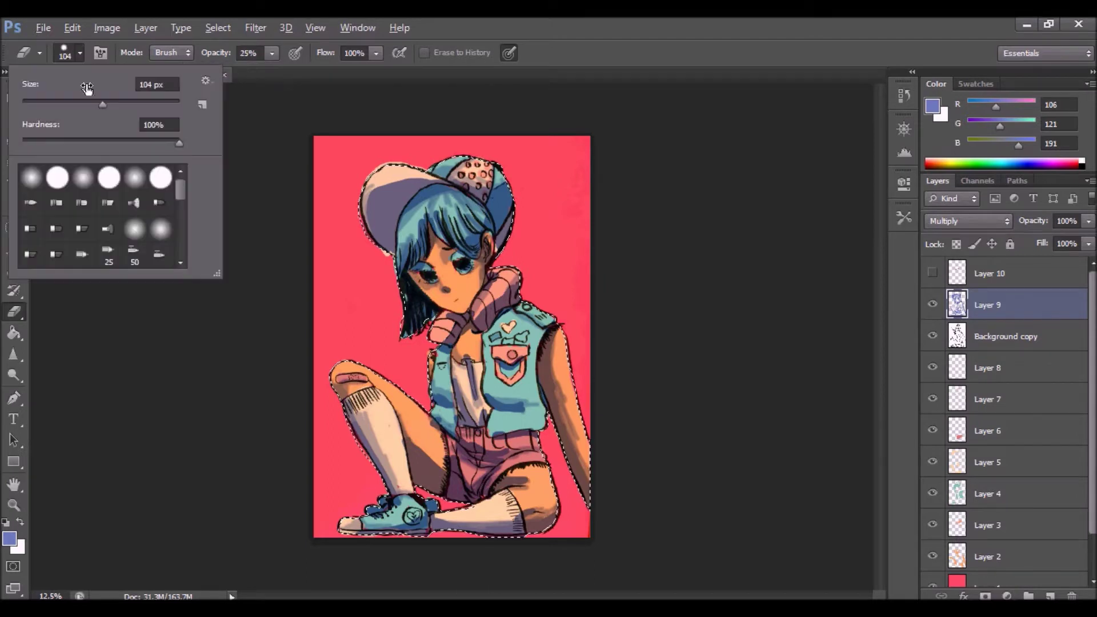
click(84, 180)
click(70, 104)
click(80, 54)
click(80, 54)
click(131, 104)
click(286, 106)
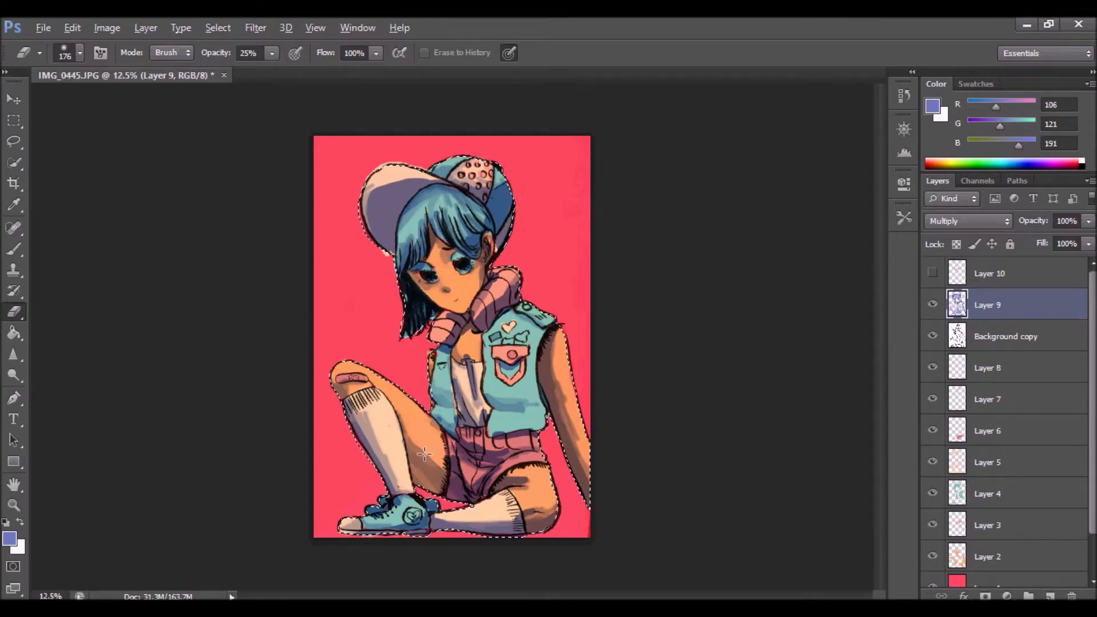
Step: Enlarge the eraser to 329 px at 34% opacity and fade the shadows on the cap and legs
click(81, 52)
drag(130, 104, 140, 104)
drag(272, 52, 278, 79)
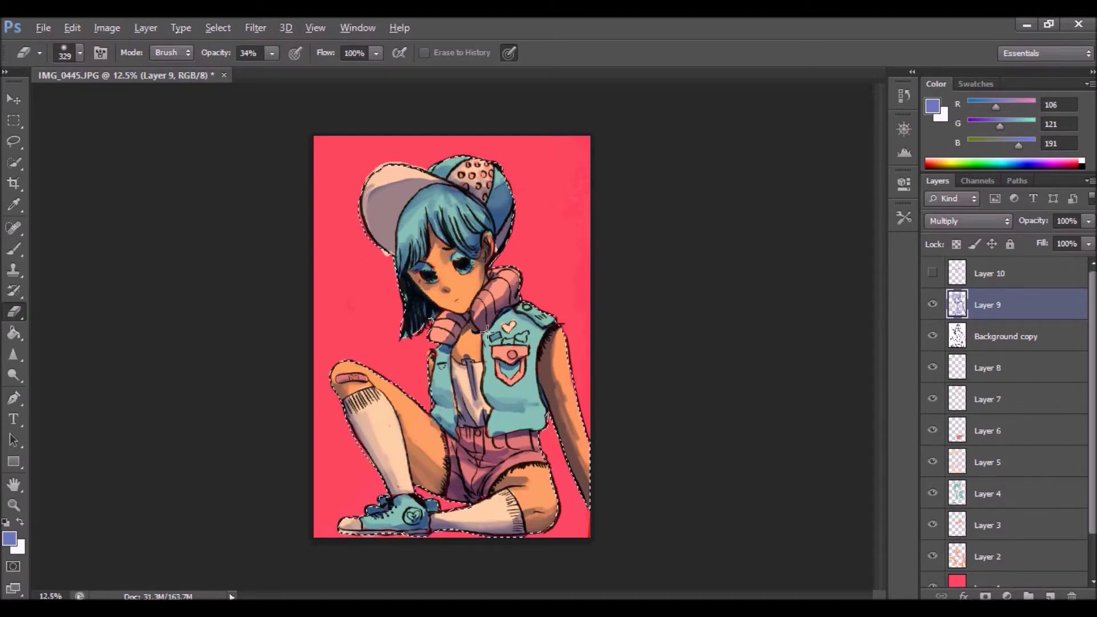
Step: Add a layer above Layer 8 and use a 40 px round brush to paint the small rectangular vest patch blue
click(993, 369)
click(1050, 596)
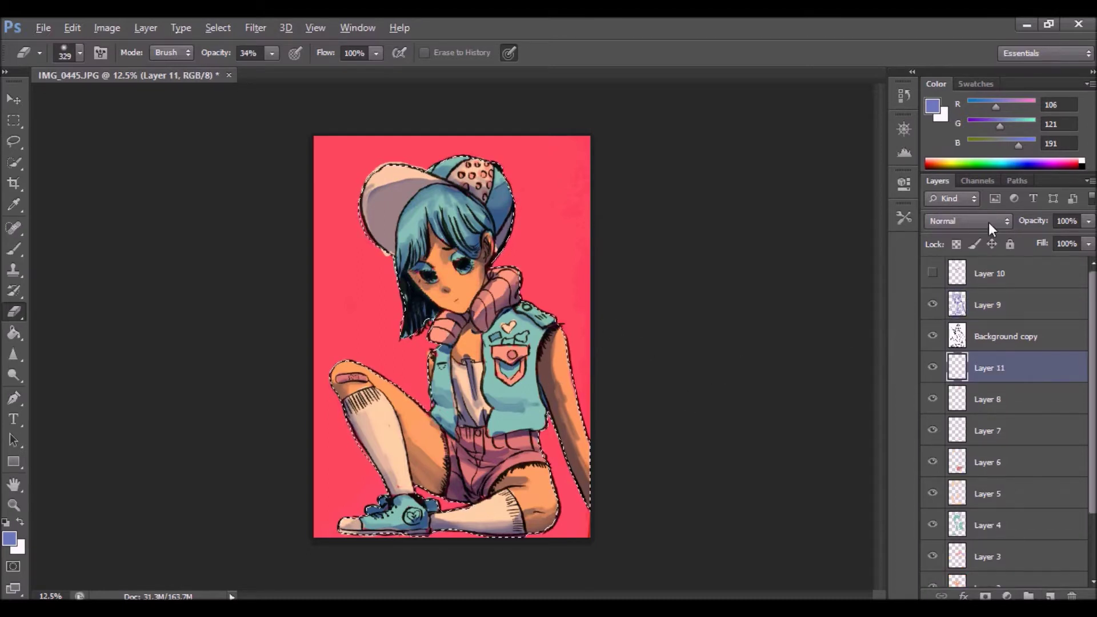
click(1035, 167)
click(14, 249)
click(79, 52)
click(57, 178)
drag(58, 105, 53, 106)
Step: Color the other vest patch green, the heart crimson (RGB 223, 0, 70) and the buttons yellow (RGB 223, 160, 0), and pick dark brown
click(1008, 166)
click(1071, 165)
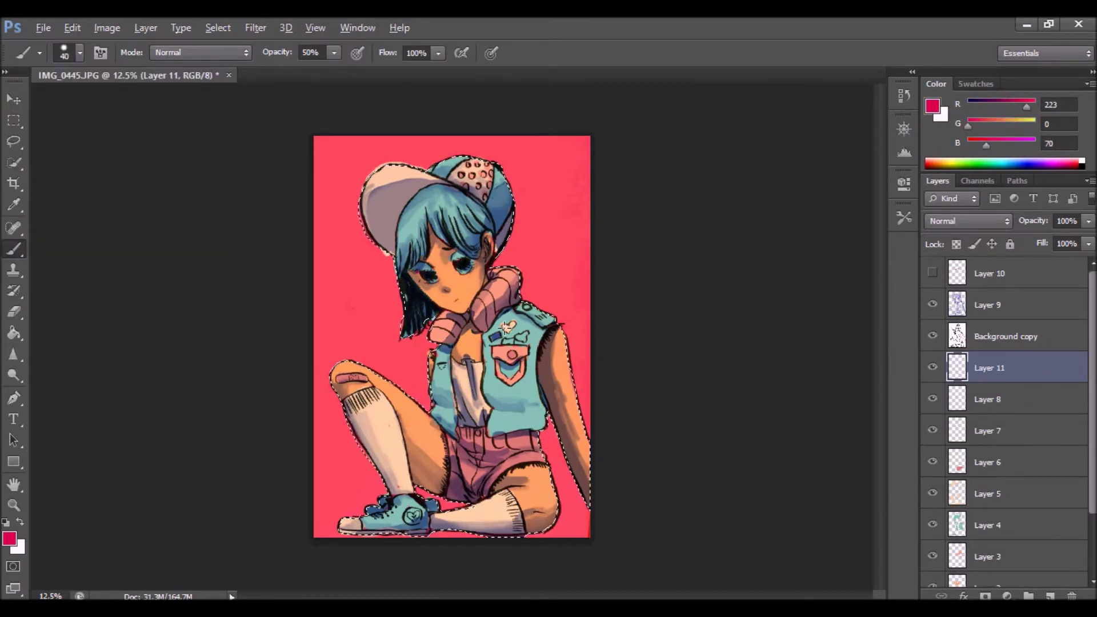
click(958, 165)
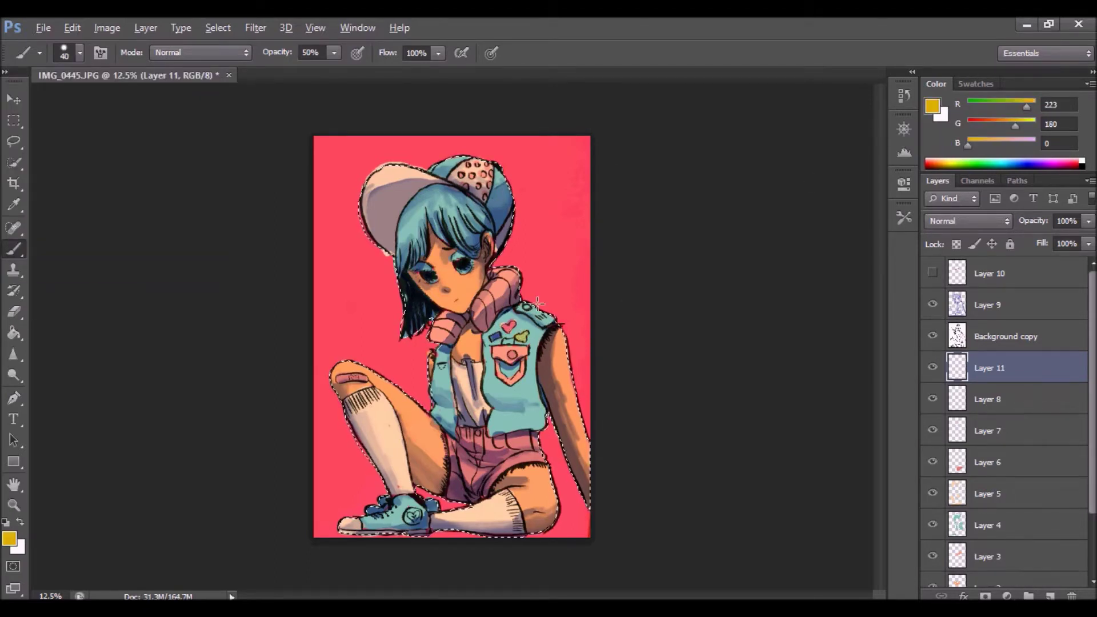
click(1028, 167)
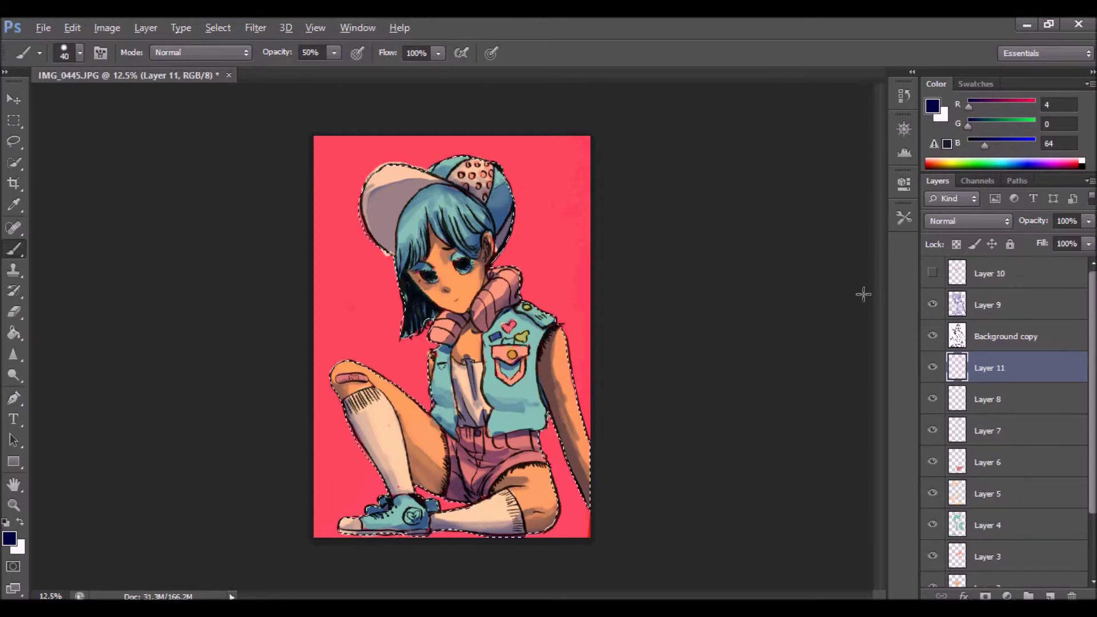
click(942, 162)
mouse_move(944, 155)
mouse_down()
mouse_move(971, 162)
mouse_move(946, 167)
mouse_up()
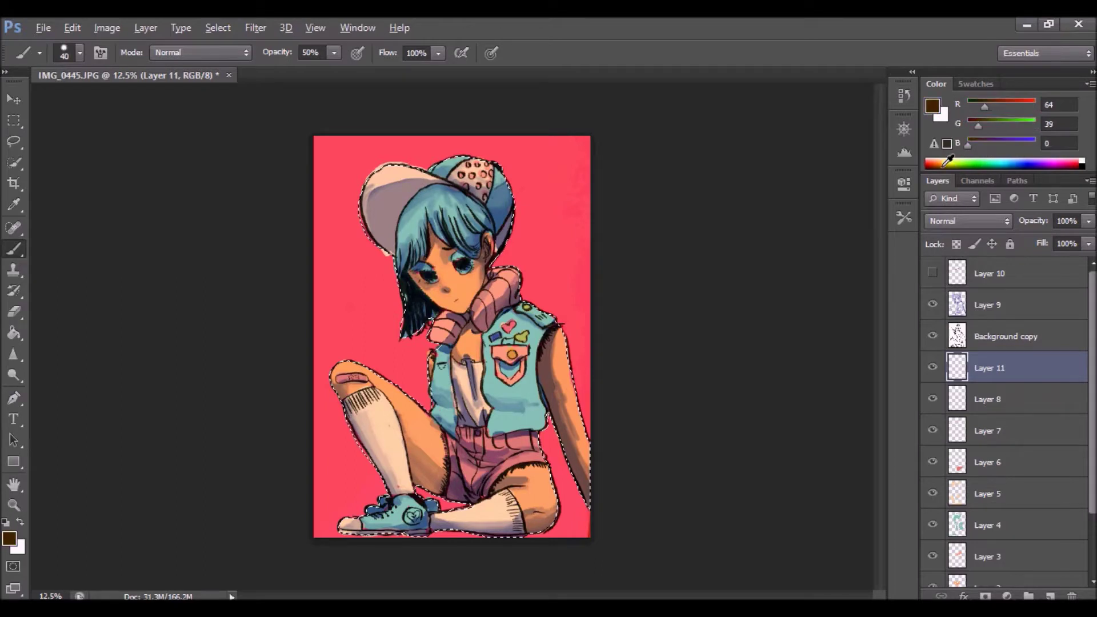
Step: Show the cheek blush on Layer 10 and move Layer 11 between Layer 3 and Layer 2
click(933, 273)
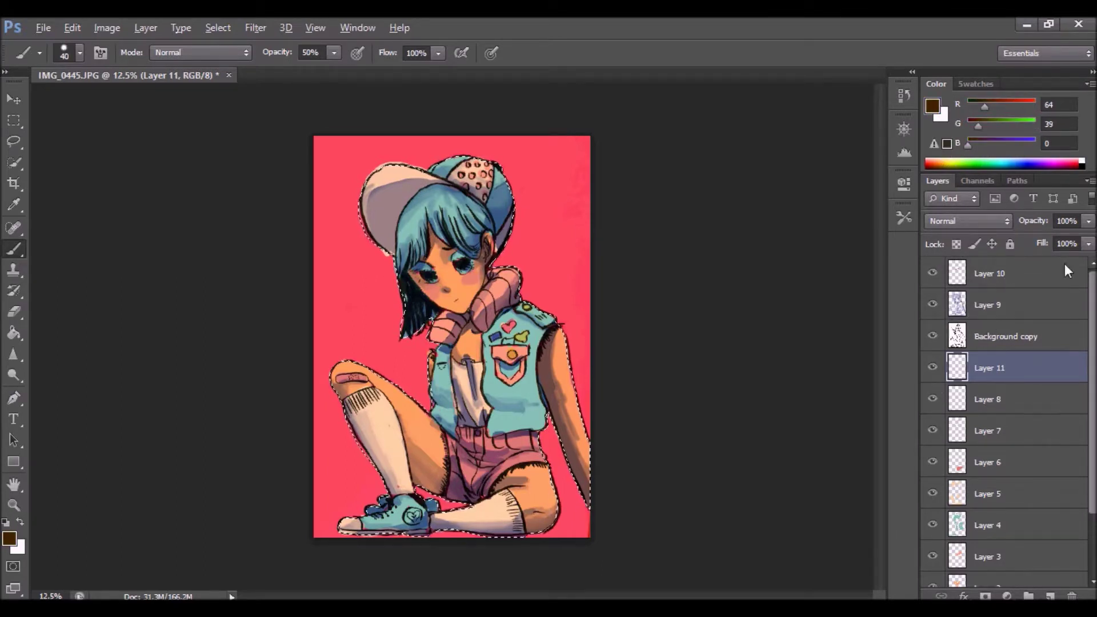
drag(1093, 298, 1092, 308)
drag(999, 353, 999, 495)
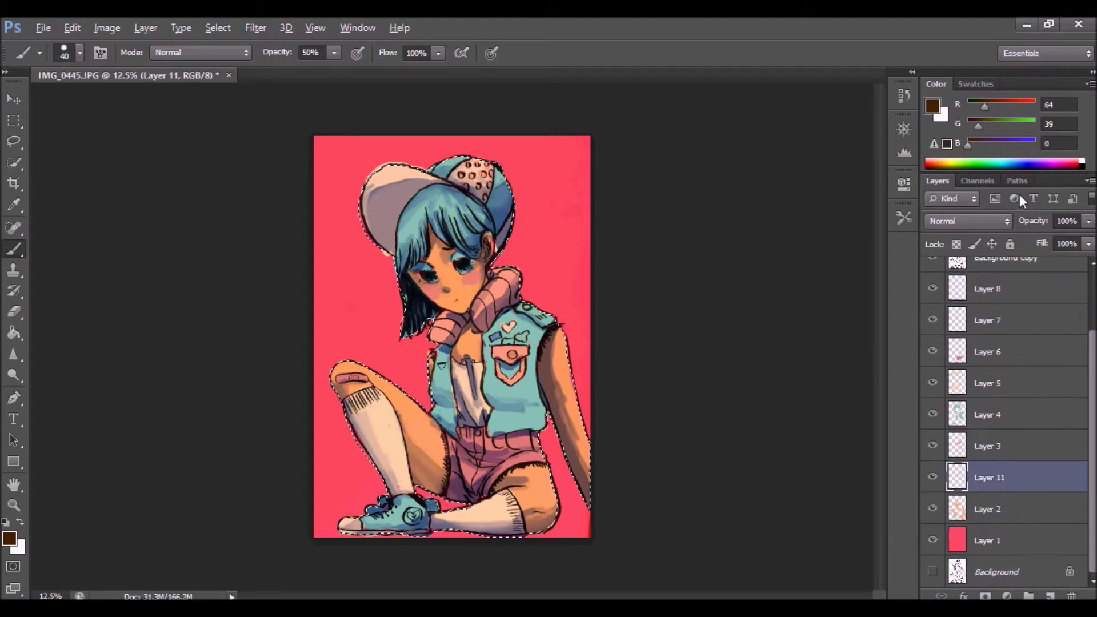
Step: Deselect, move Layer 11 below Layer 2 and paint magenta ground (RGB 255, 0, 159) beneath the figure with a 197 px brush
click(1063, 163)
click(80, 53)
drag(53, 106, 102, 106)
click(218, 28)
click(245, 61)
mouse_move(341, 533)
mouse_down()
mouse_move(483, 498)
mouse_move(512, 525)
mouse_up()
drag(960, 477, 979, 521)
drag(565, 508, 569, 531)
drag(353, 510, 373, 500)
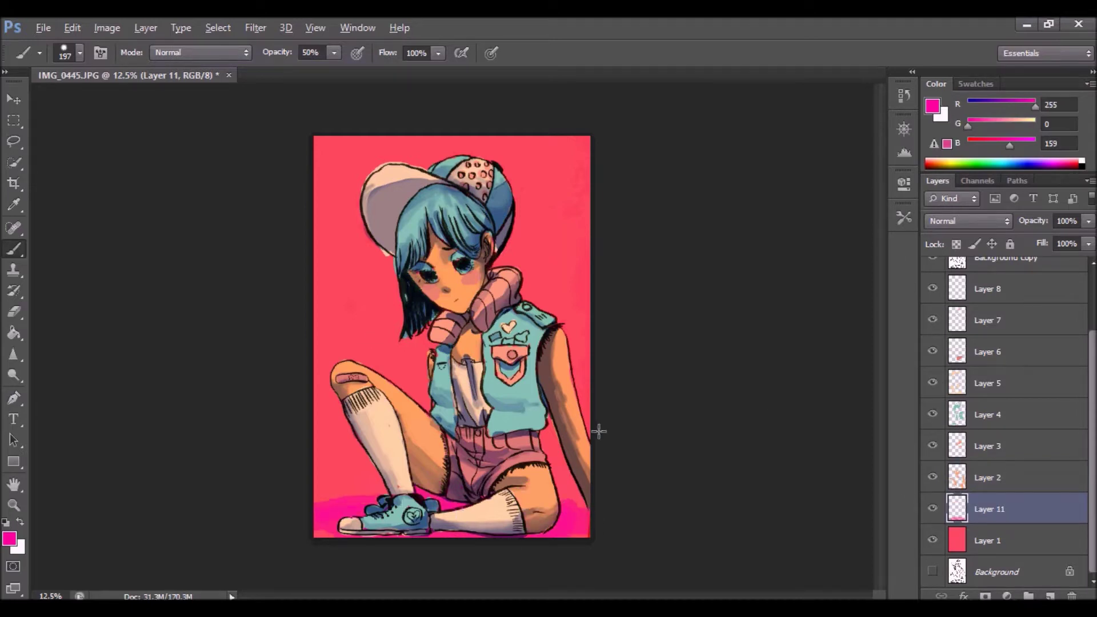
Step: Select Layer 10 and make a thin rectangular frame selection just inside the canvas edges by subtracting a slightly smaller rectangle
scroll(1008, 320, up, 3)
click(1009, 278)
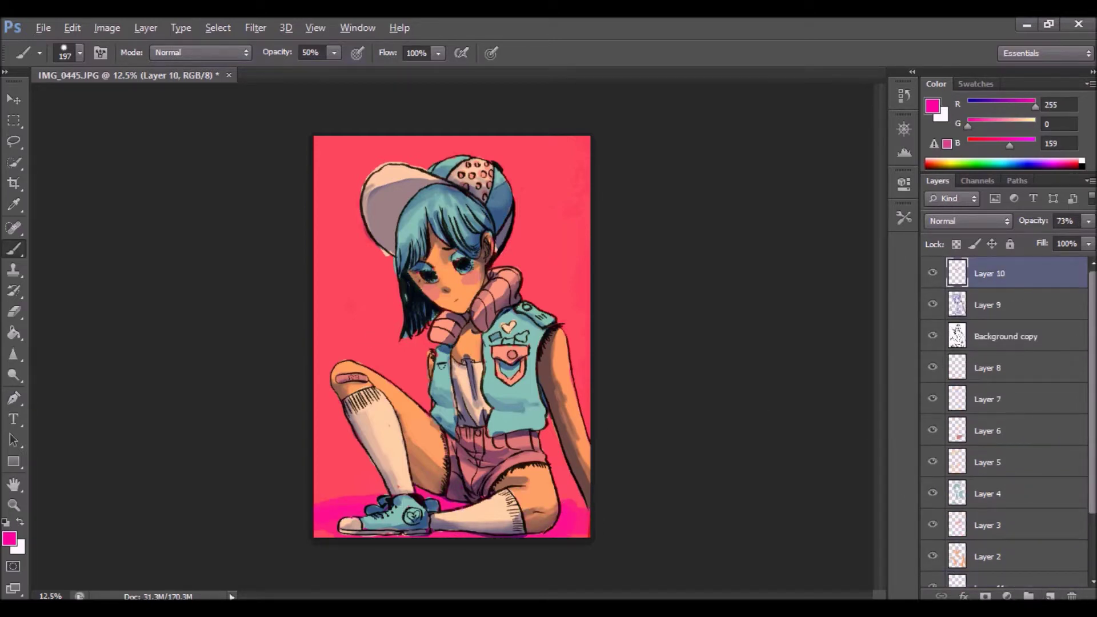
scroll(1029, 548, down, 3)
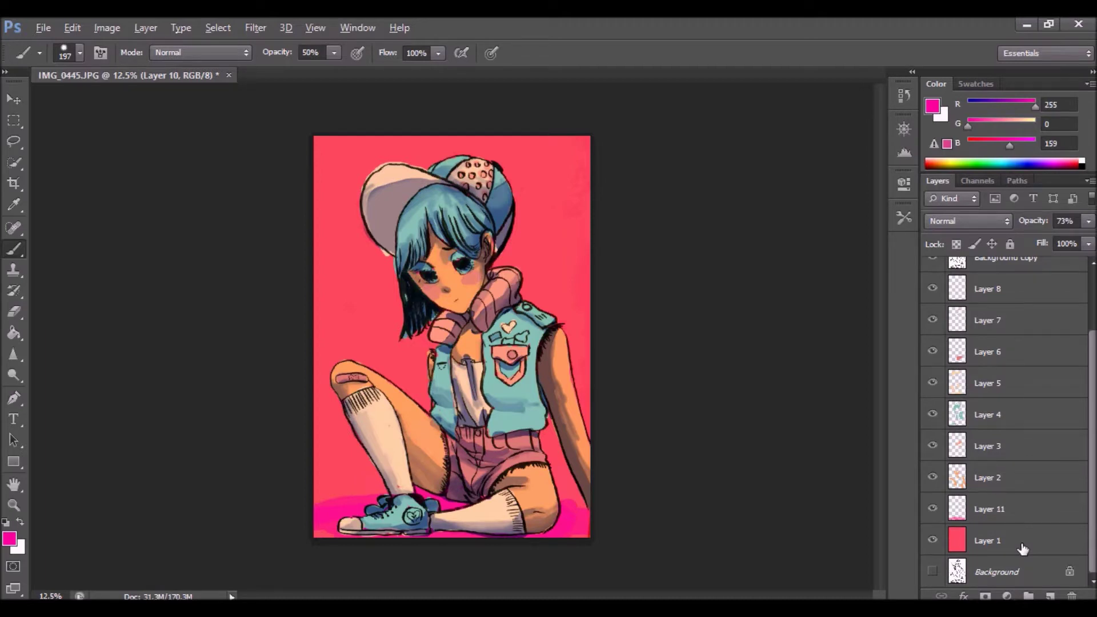
drag(1023, 549, 13, 117)
click(13, 119)
drag(322, 142, 585, 533)
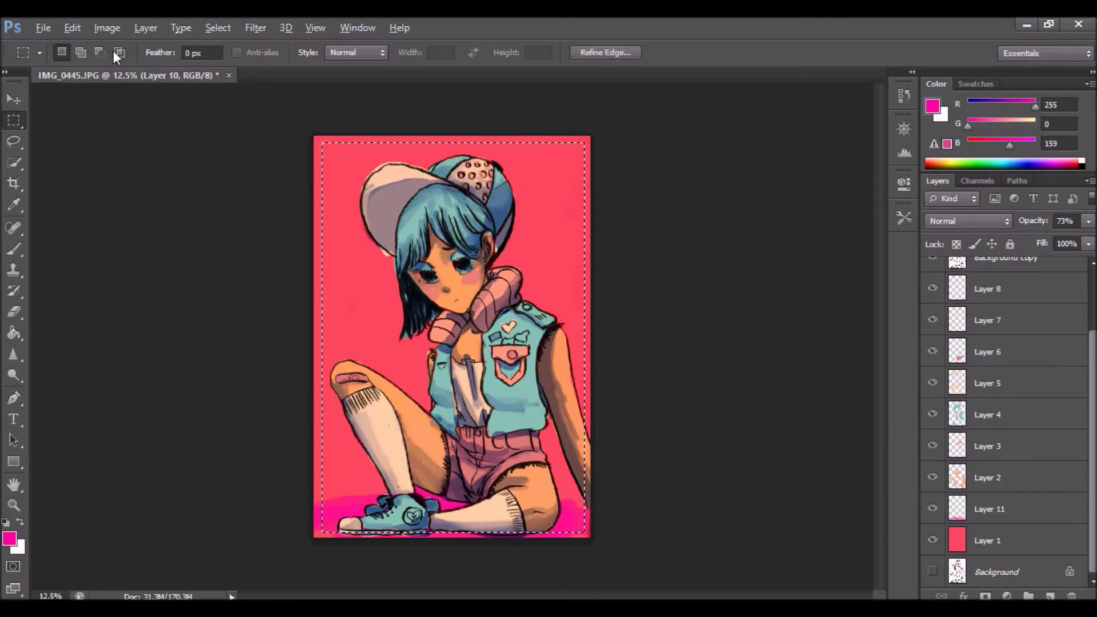
click(73, 28)
click(84, 56)
click(100, 52)
drag(326, 146, 580, 531)
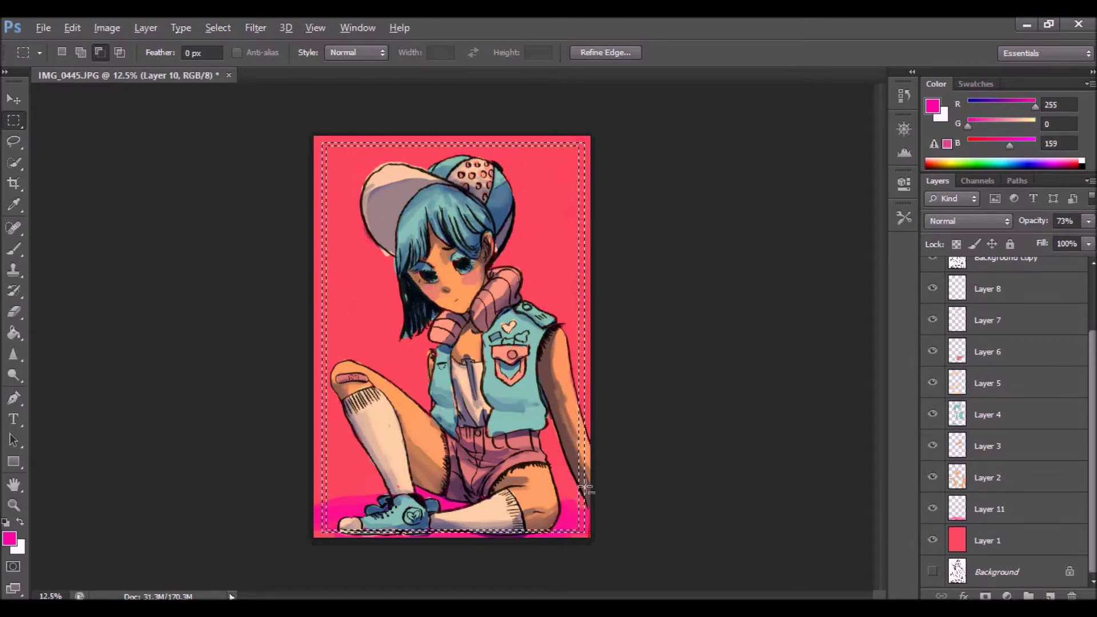
Step: Add a layer above Layer 10, fill the frame selection with cream (RGB 255, 234, 159) and deselect
drag(1019, 124, 1031, 124)
scroll(976, 423, up, 3)
click(1051, 596)
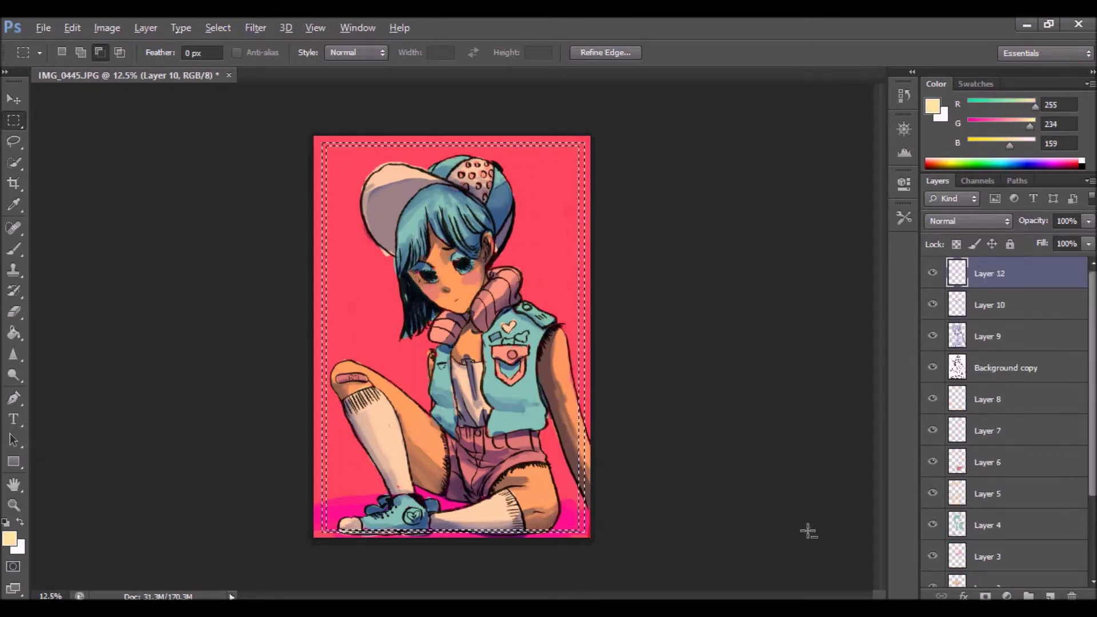
click(13, 334)
click(324, 147)
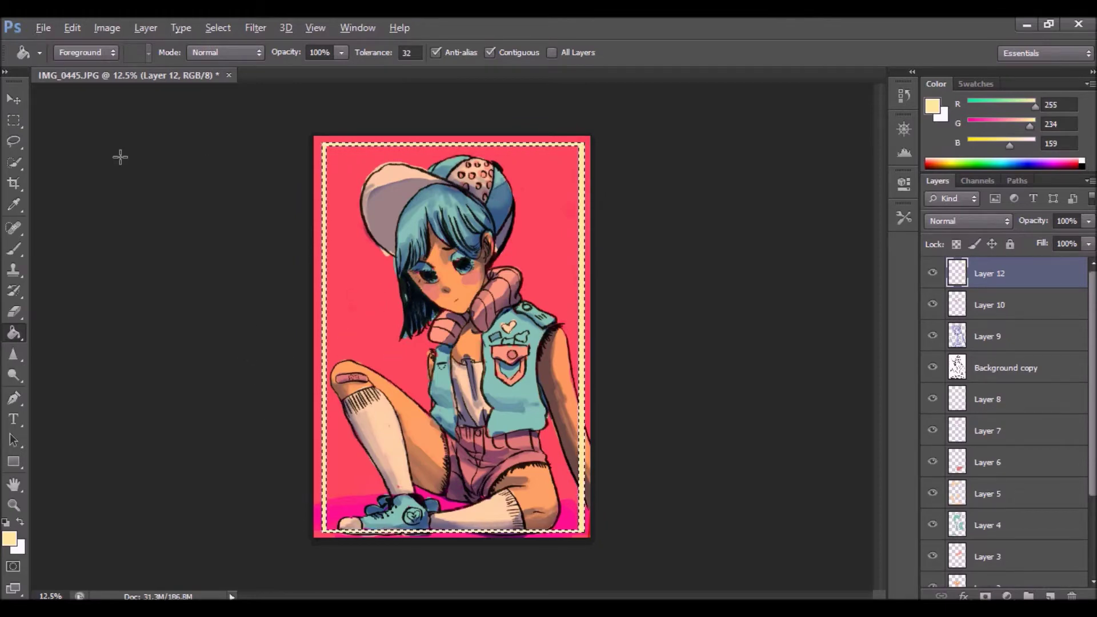
click(14, 248)
click(217, 28)
click(237, 61)
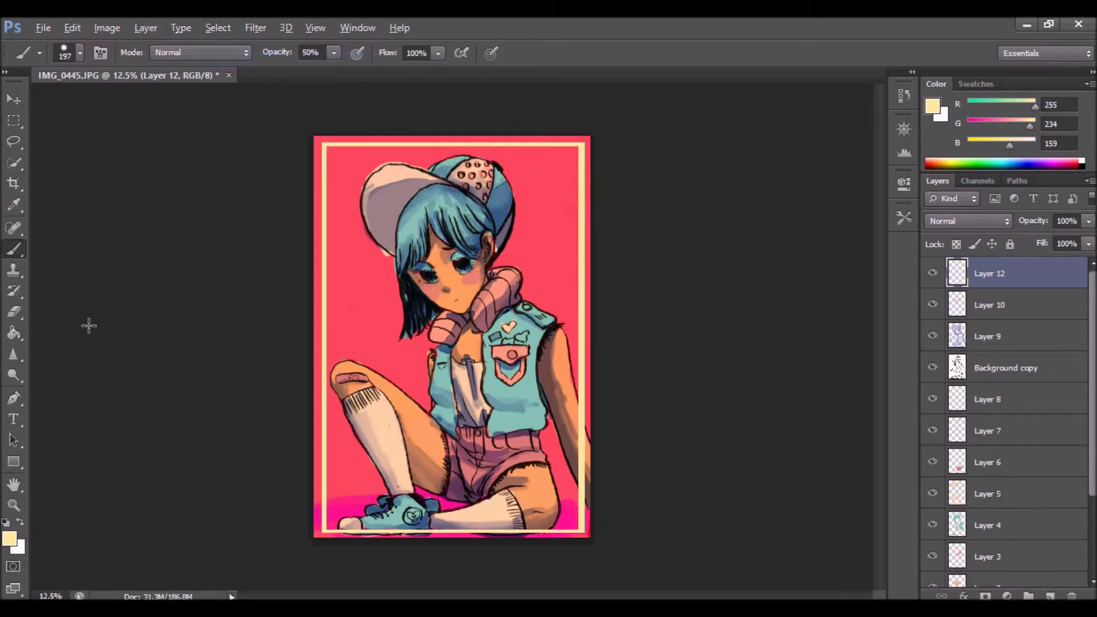
Step: Hide and show Background copy and Layer 5 to check what they contain, and select Layer 5
click(14, 312)
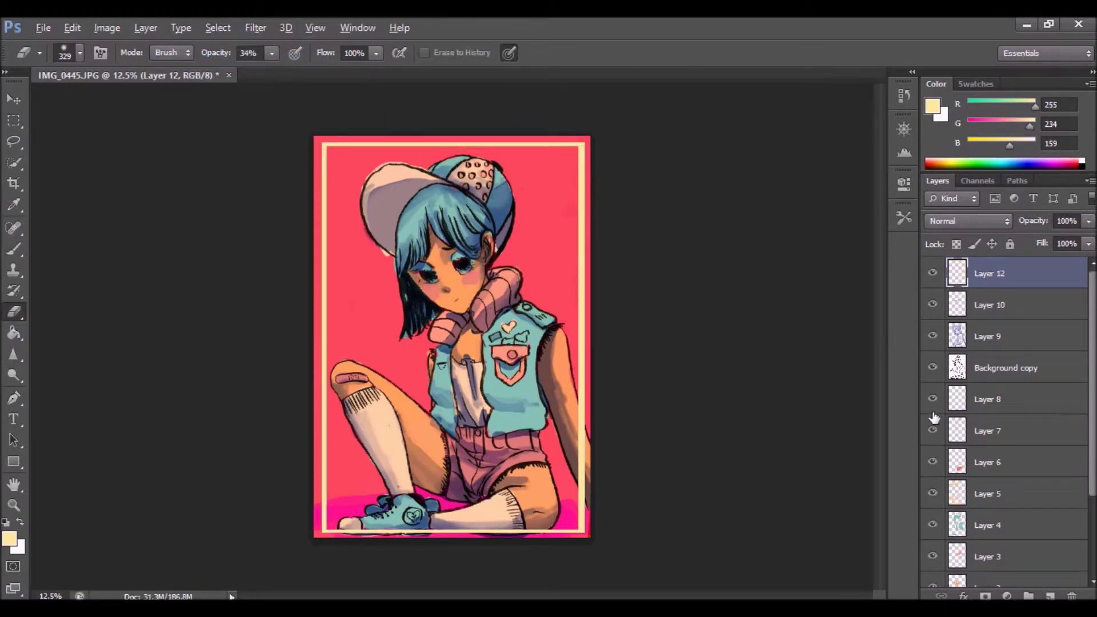
scroll(1006, 400, down, 2)
click(932, 326)
click(932, 326)
click(933, 452)
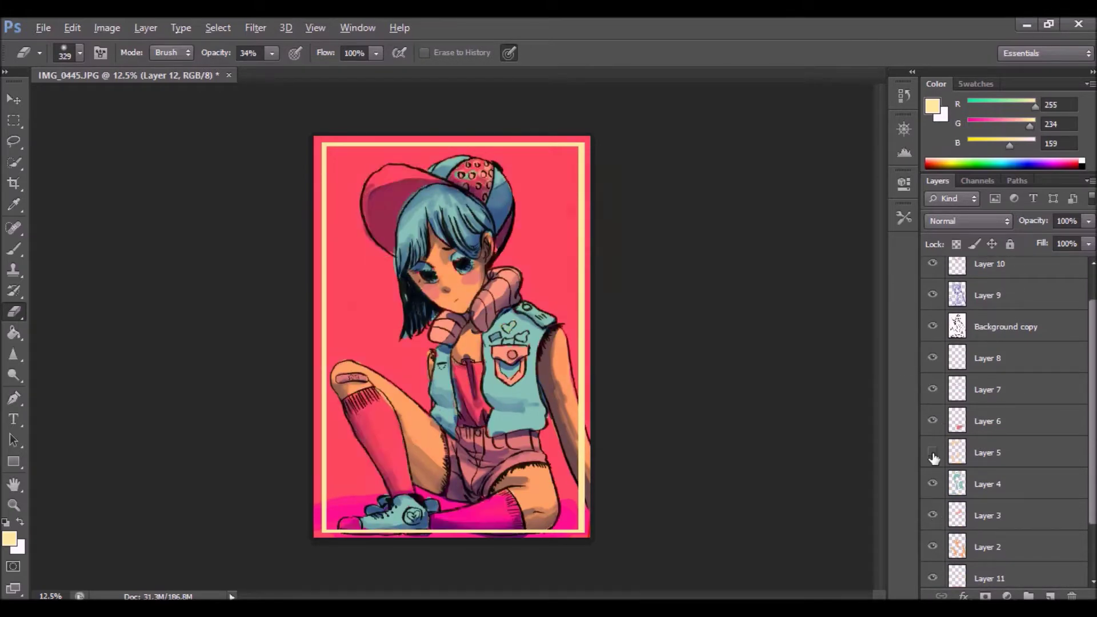
click(933, 452)
click(973, 455)
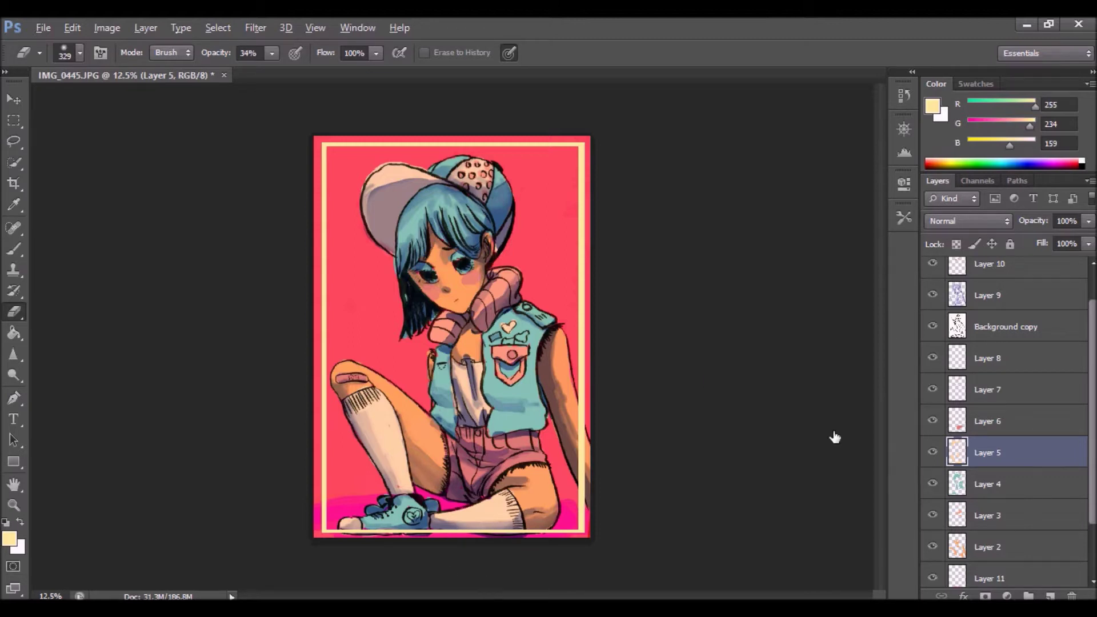
Step: Select the red background fill on Layer 1 and enlarge the brush
drag(1092, 494, 1093, 545)
click(983, 538)
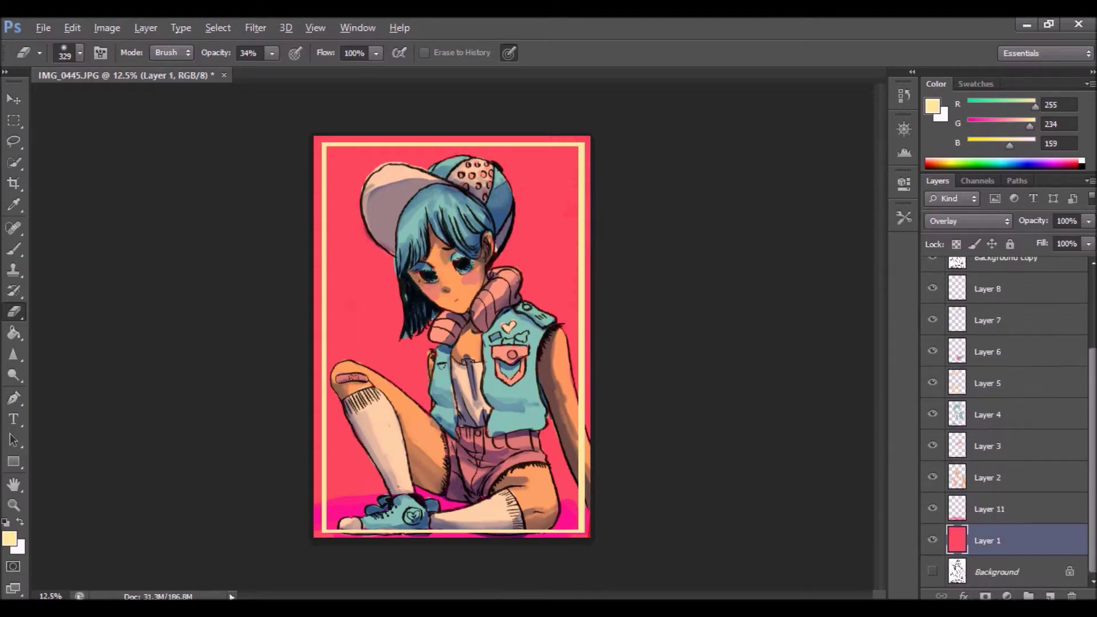
click(16, 250)
click(80, 53)
drag(139, 103, 163, 104)
click(798, 216)
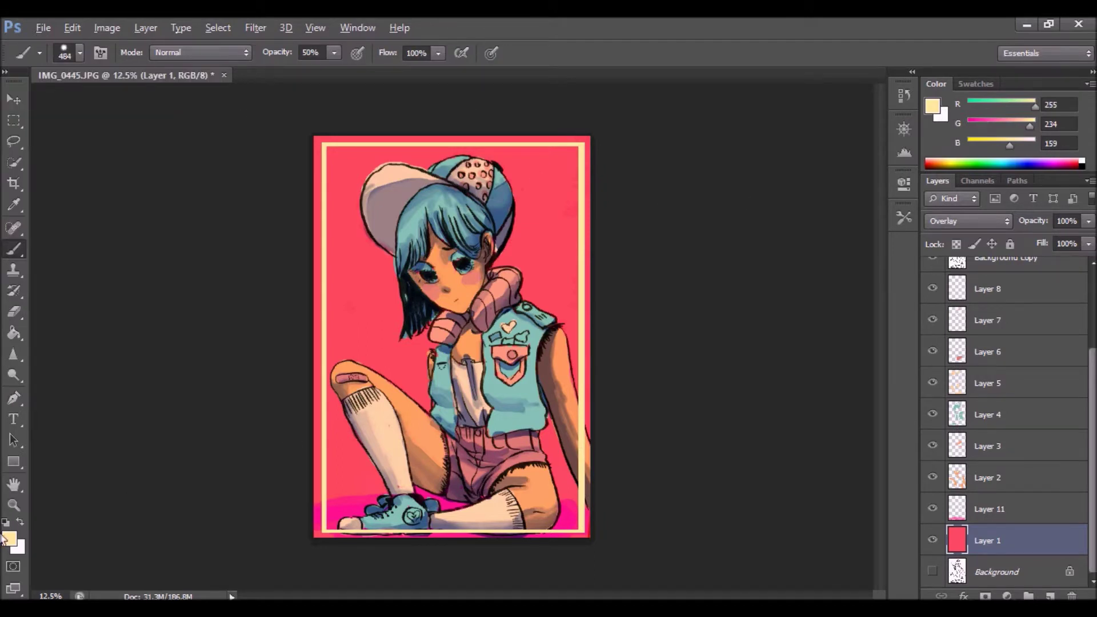
Step: Set the Rectangle tool to draw shapes with a preset gradient fill
click(14, 462)
click(147, 54)
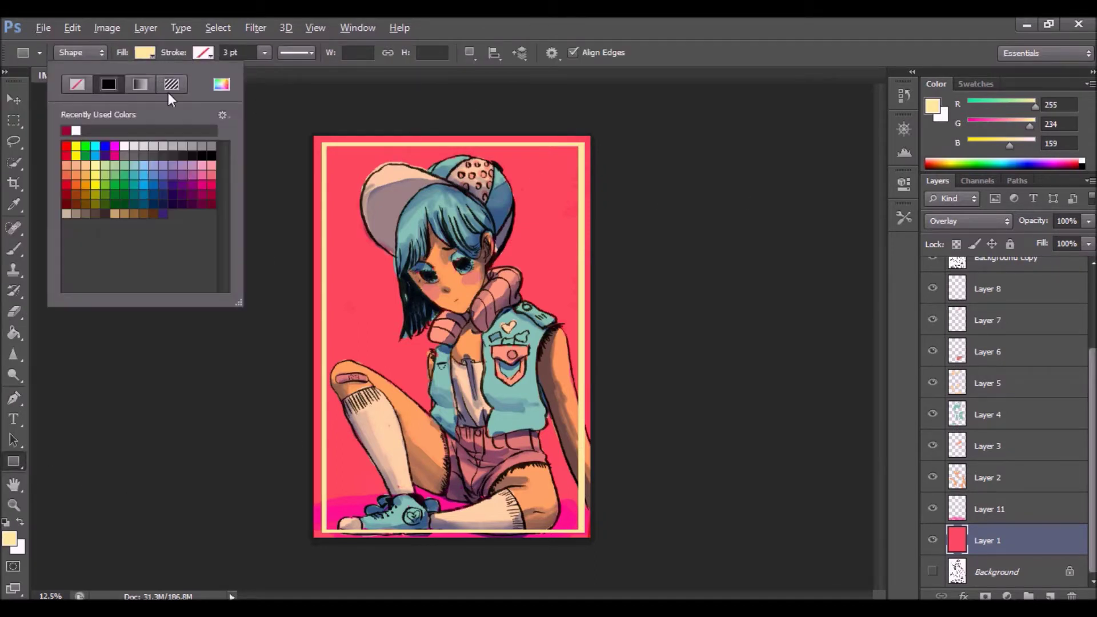
click(141, 85)
click(77, 140)
drag(442, 110, 463, 500)
click(72, 28)
click(114, 39)
click(303, 53)
click(549, 216)
click(501, 263)
click(97, 54)
click(95, 84)
mouse_move(441, 125)
mouse_down()
mouse_move(434, 425)
mouse_move(562, 523)
mouse_up()
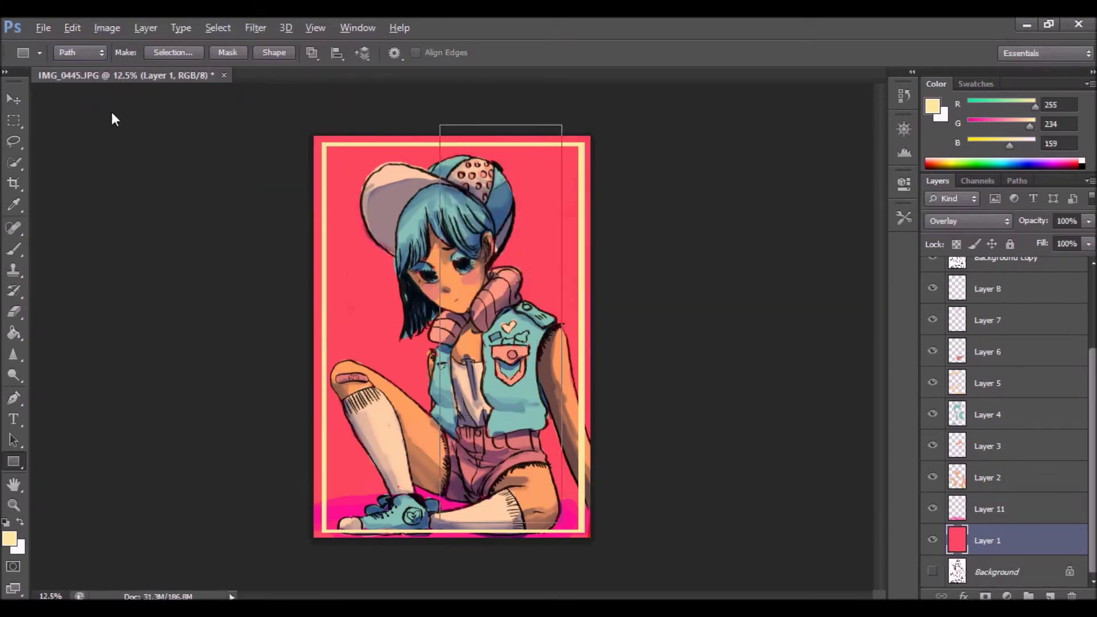
click(72, 28)
click(115, 39)
Step: Draw a gradient rectangle shape of about 2736 × 4200 px over the canvas and switch its fill to a cream-to-transparent gradient
click(80, 52)
click(72, 64)
drag(315, 127, 591, 550)
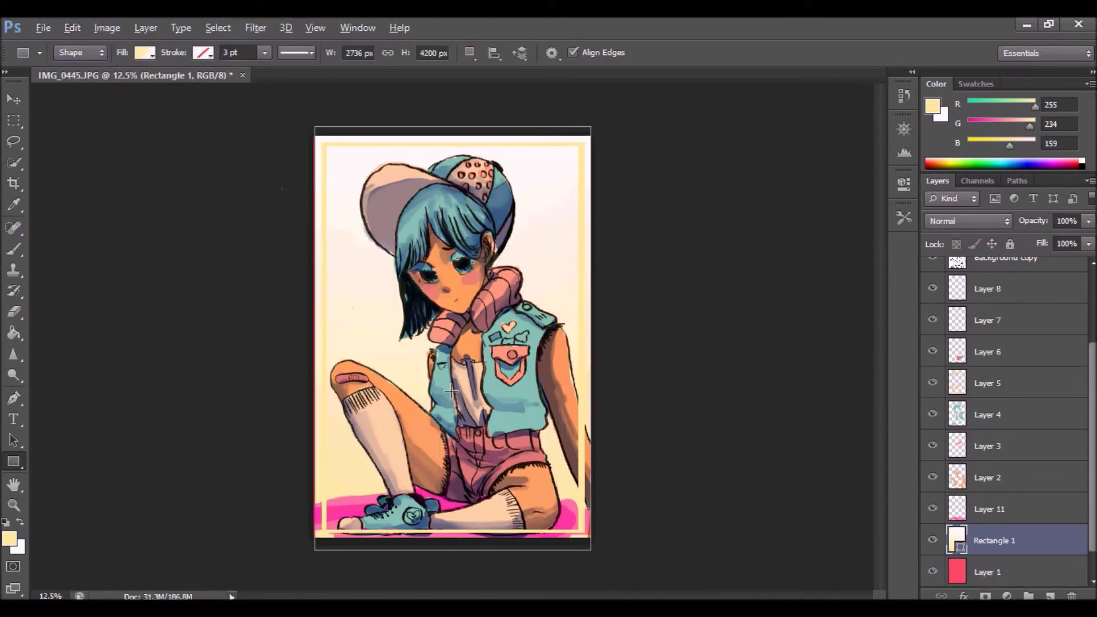
click(149, 53)
click(102, 136)
drag(370, 107, 445, 532)
click(75, 30)
click(114, 32)
drag(595, 541, 313, 138)
click(193, 138)
click(499, 263)
click(72, 28)
click(106, 44)
Step: Draw a canvas-covering rectangle of about 2720 × 4048 px above Layer 1, filled with a cream gradient that fades out upward
click(228, 164)
click(513, 265)
drag(314, 129, 588, 537)
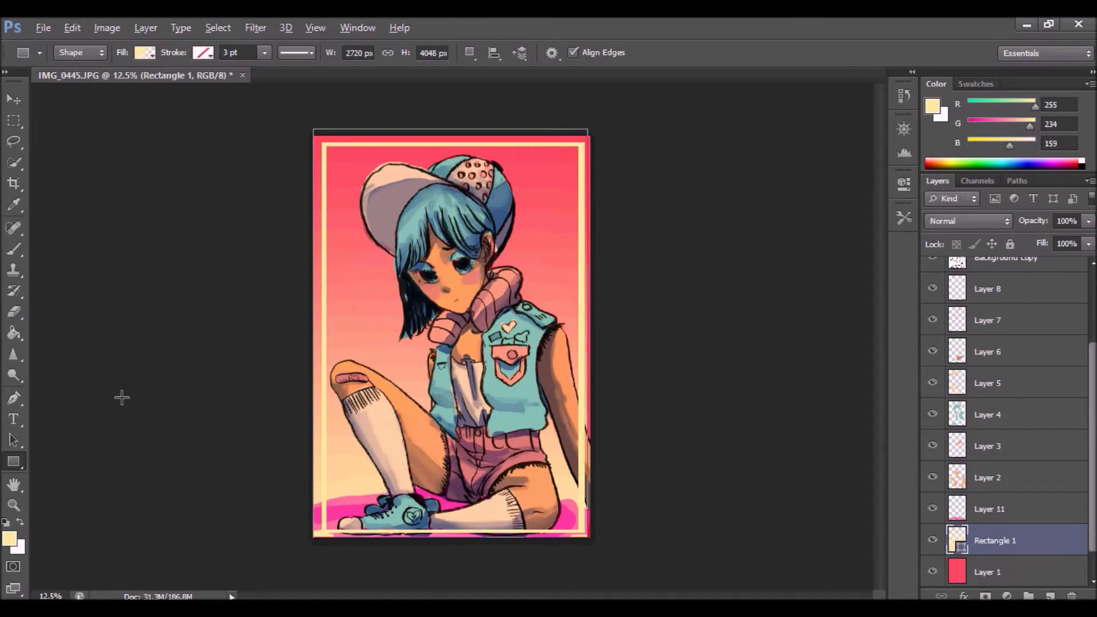
Step: Set the magenta ground layer, Layer 11, to Multiply blending
click(996, 221)
click(949, 63)
click(759, 350)
click(485, 263)
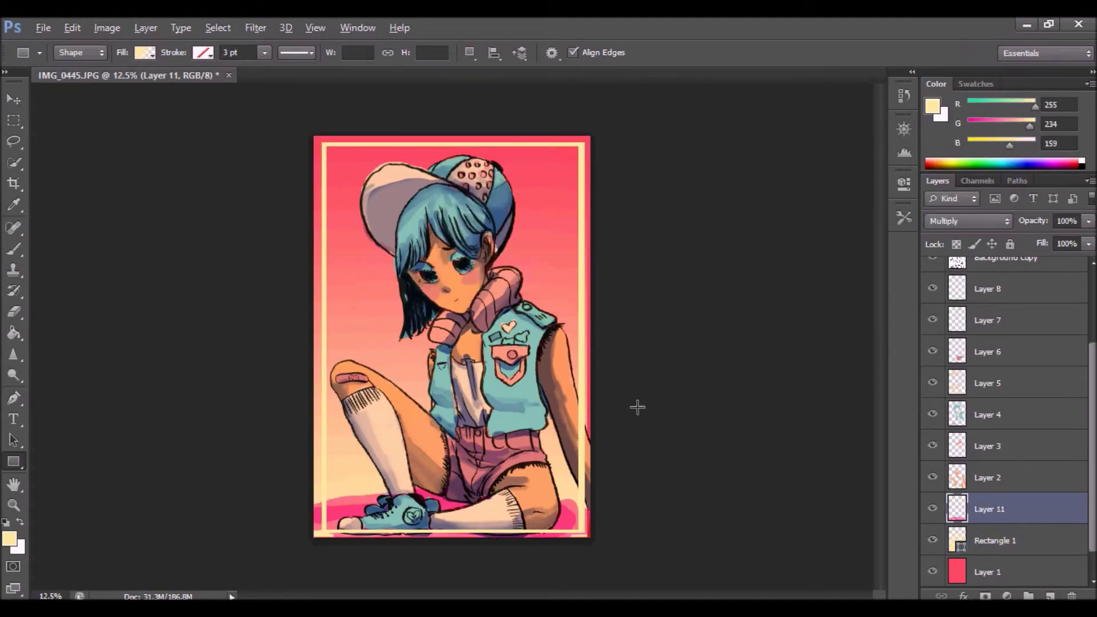
Step: Select the purple shadow layer, Layer 9
click(957, 409)
scroll(989, 400, up, 3)
click(987, 323)
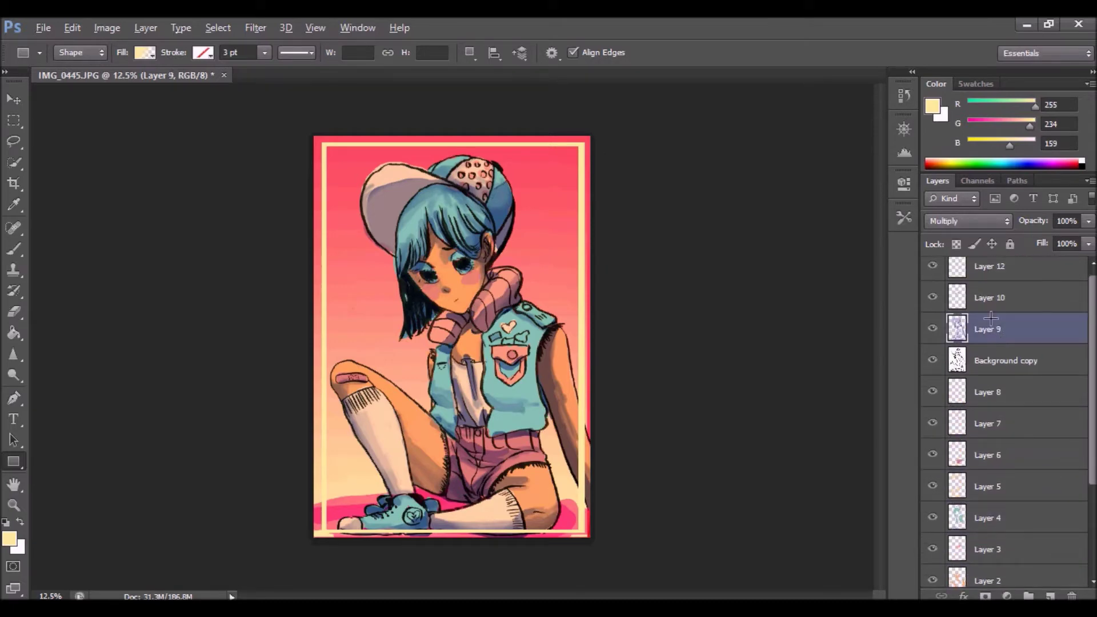
click(284, 29)
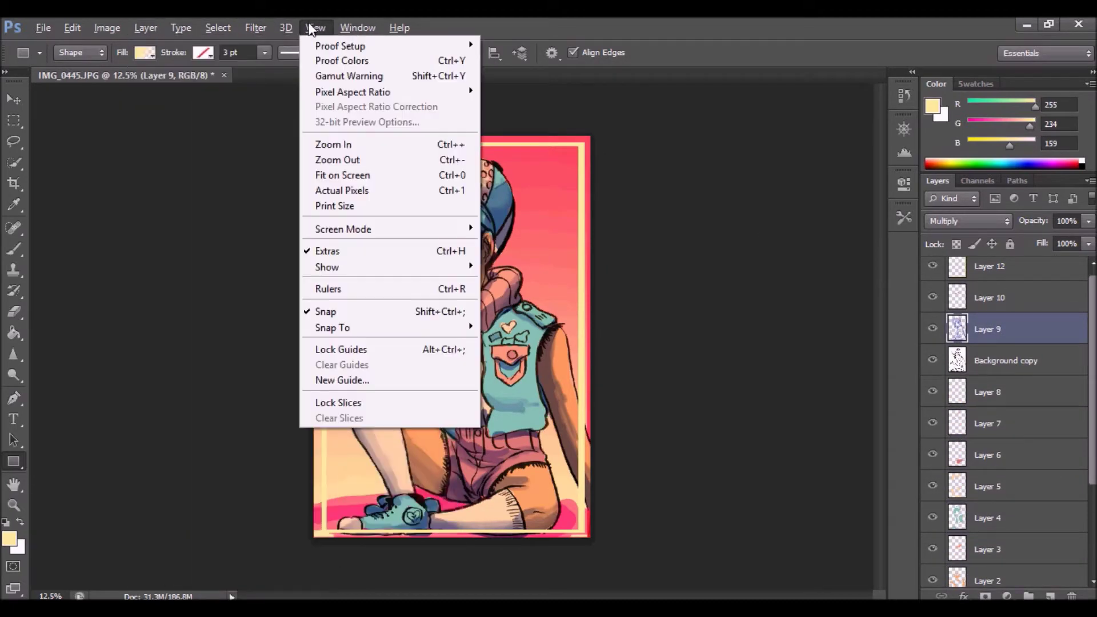
mouse_move(255, 27)
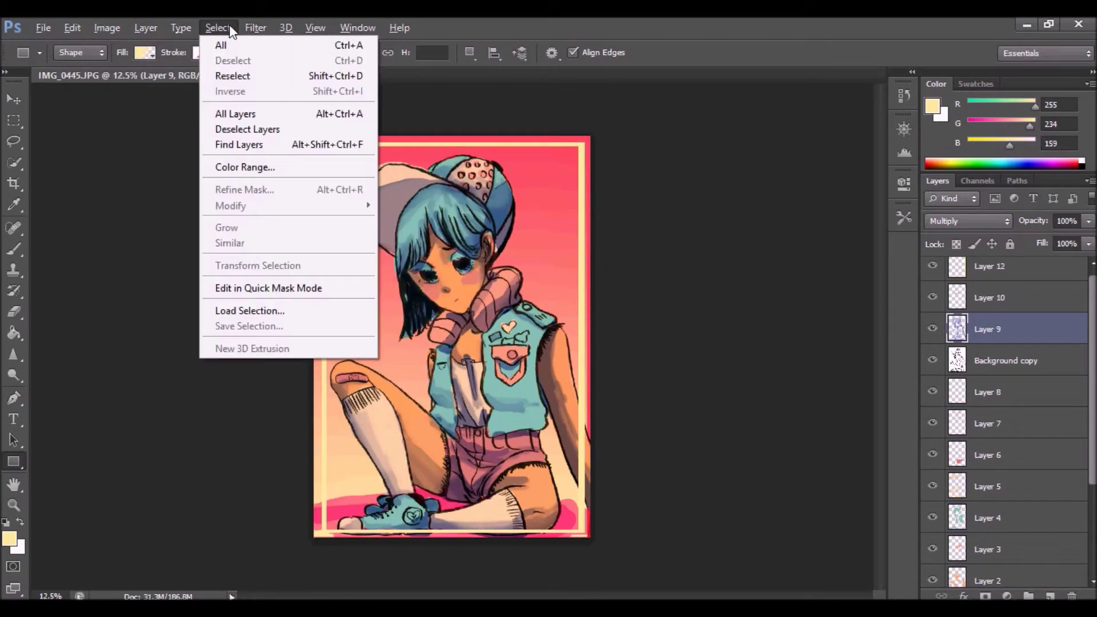
mouse_move(107, 27)
mouse_move(149, 69)
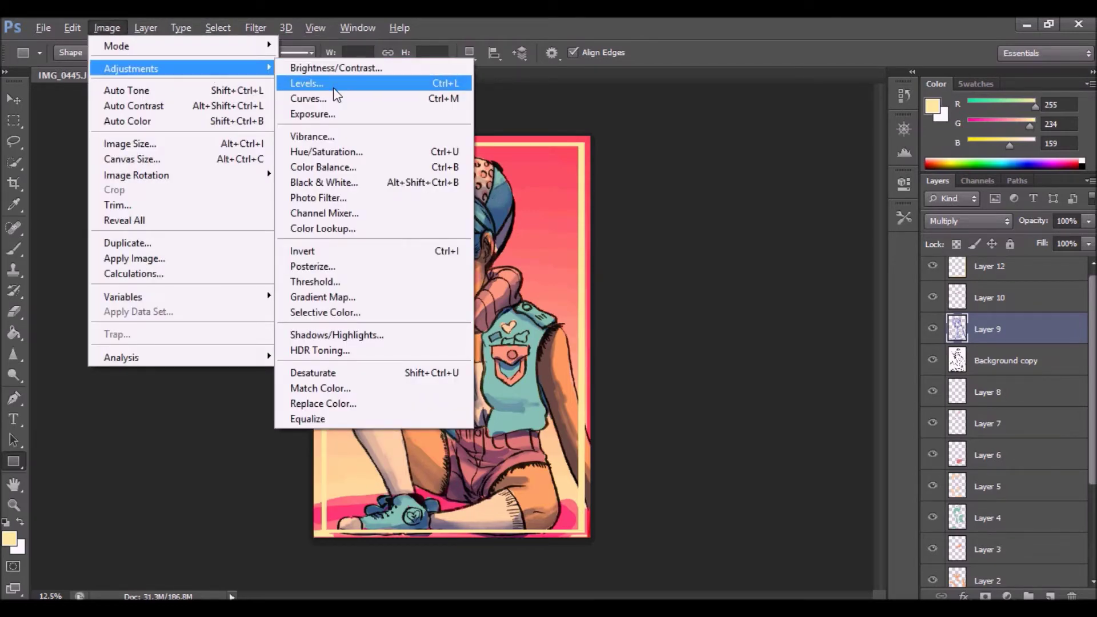
click(336, 93)
mouse_move(681, 282)
mouse_down()
mouse_move(707, 283)
mouse_move(667, 283)
mouse_up()
drag(784, 105, 823, 176)
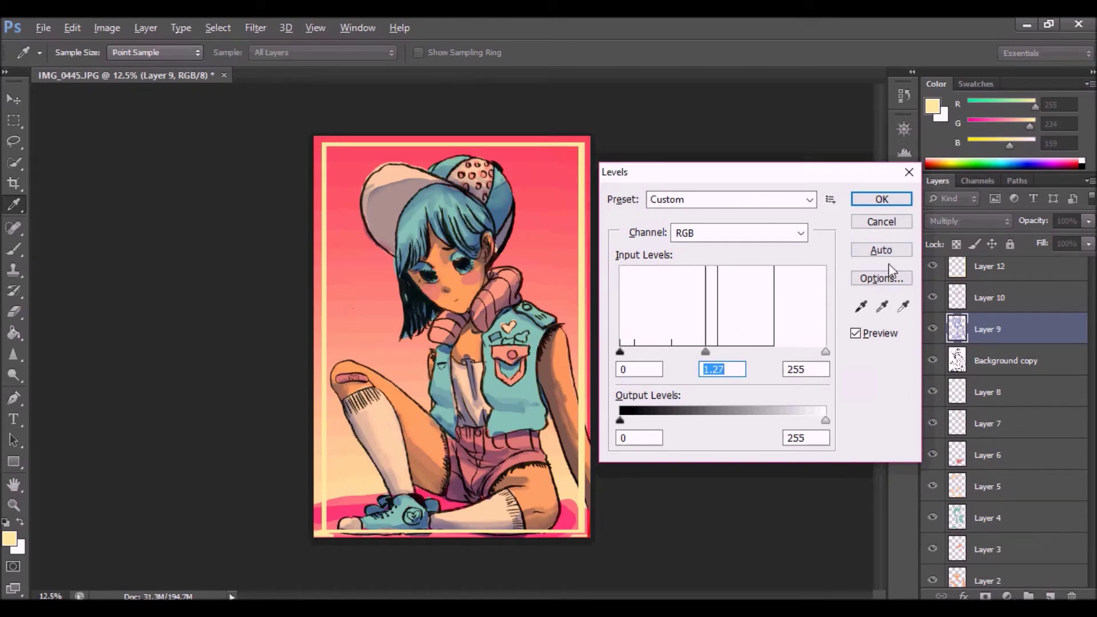
click(881, 250)
click(882, 220)
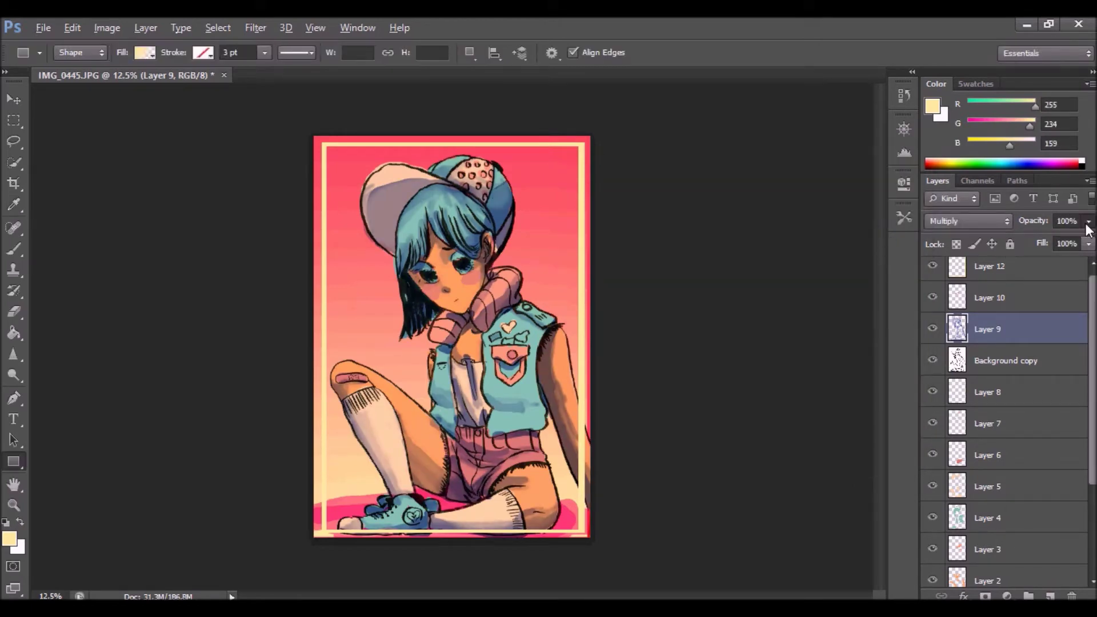
Step: Lower the shadow layer's opacity to 77% and try other blending modes on it
drag(1087, 226, 1068, 244)
click(1000, 222)
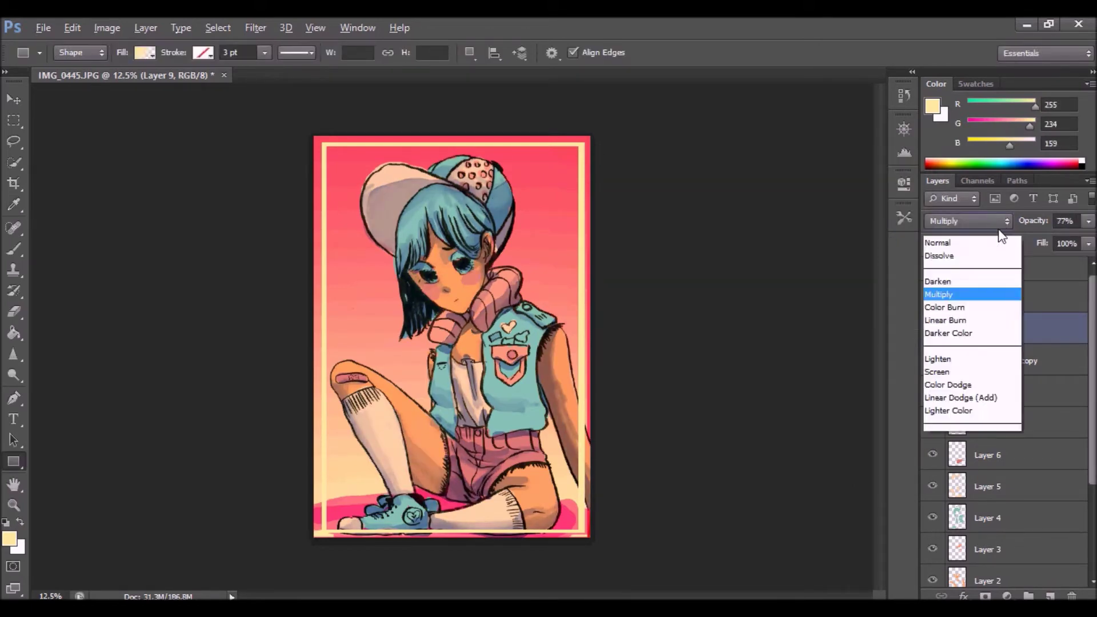
click(970, 153)
click(983, 222)
click(983, 77)
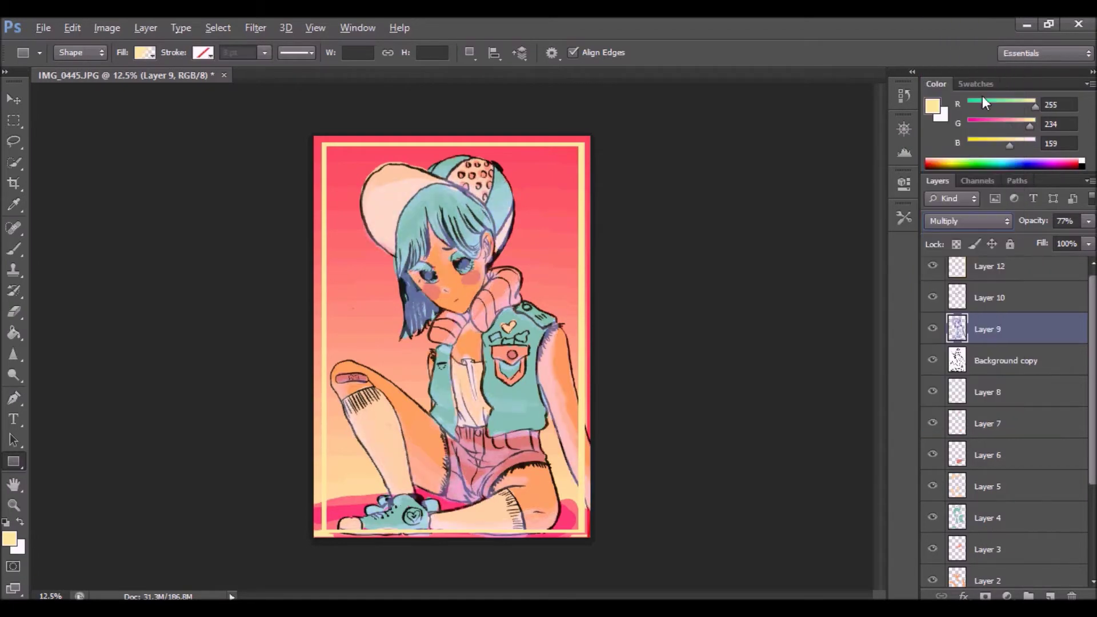
Step: Recolor the shadow layer with Hue/Saturation: hue +61, saturation +76 and a raised lightness
click(145, 27)
mouse_move(107, 27)
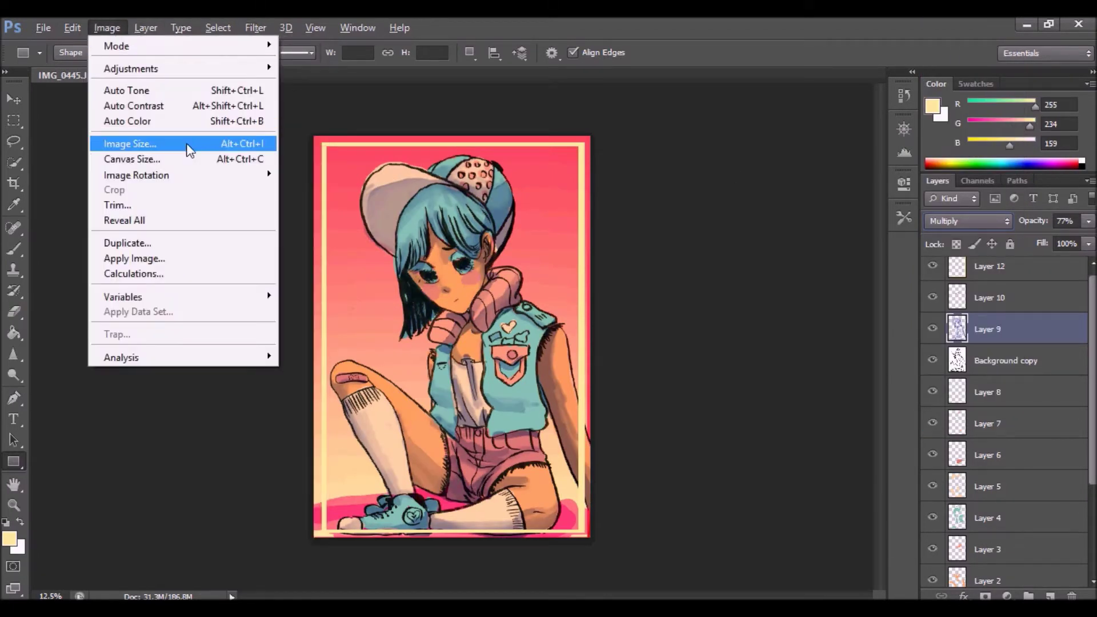
mouse_move(174, 70)
click(320, 151)
drag(586, 196, 792, 117)
drag(724, 266, 739, 265)
drag(724, 227, 784, 263)
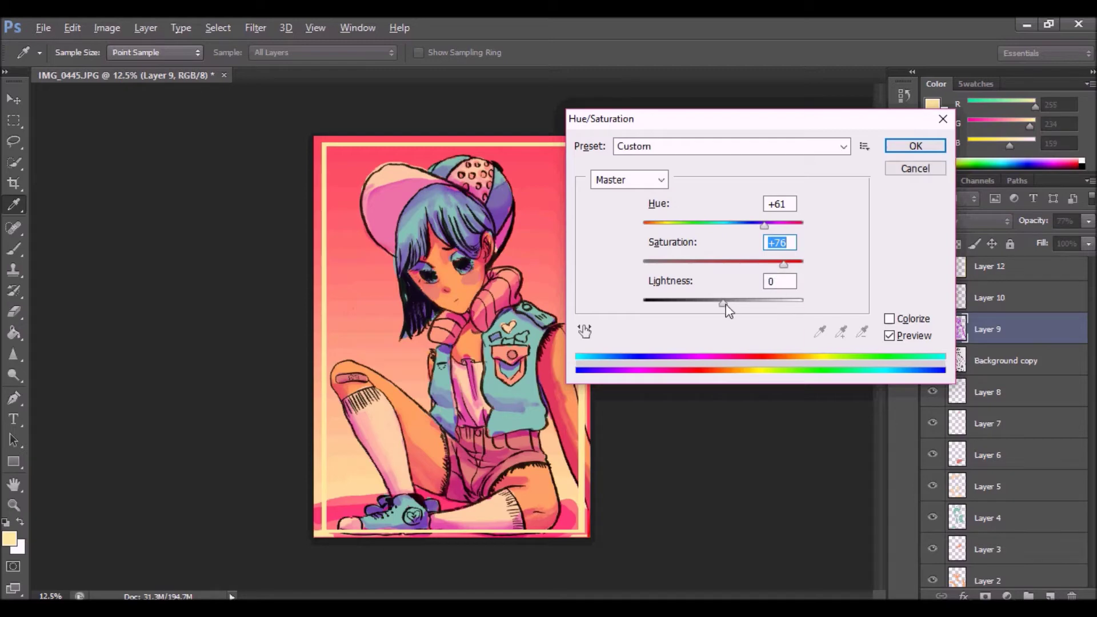
drag(725, 304, 755, 307)
click(915, 145)
key(u)
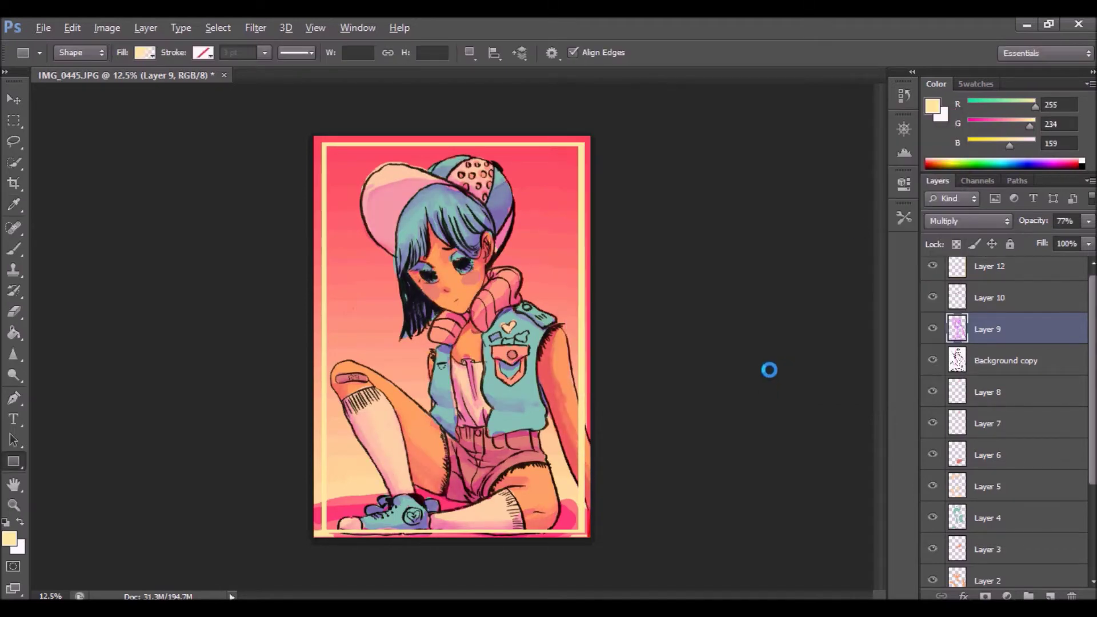
Step: Draw a small magenta (223, 0, 105) rectangle over one eye above Layer 12 and rasterize the shape
click(1021, 280)
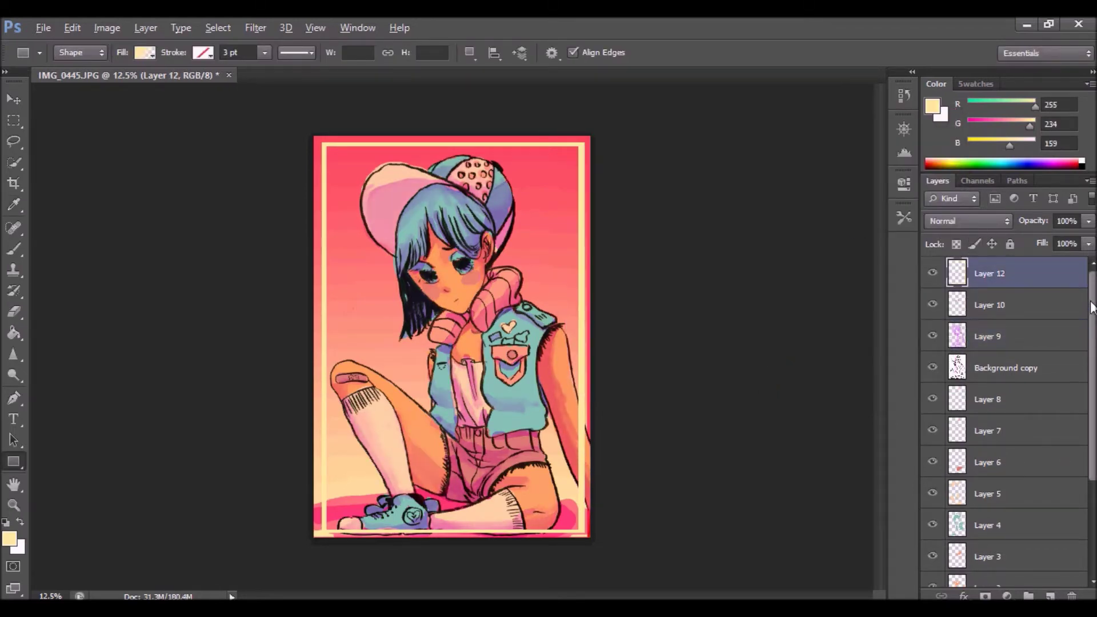
scroll(989, 511, down, 5)
scroll(1095, 415, up, 5)
click(1067, 164)
drag(427, 273, 434, 278)
key(b)
click(427, 277)
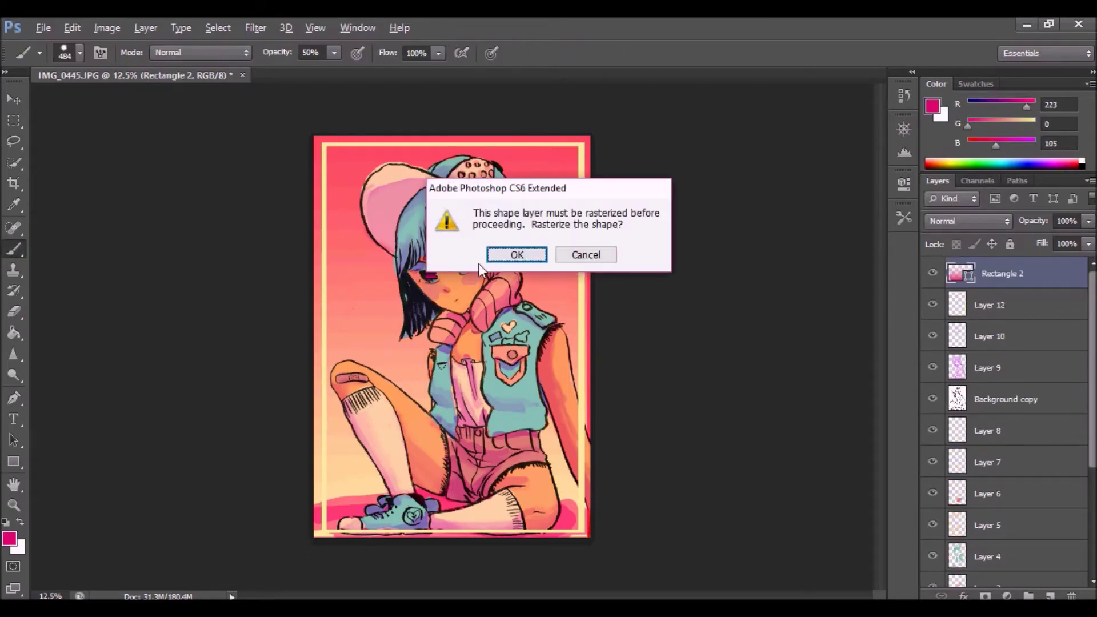
click(521, 256)
Step: Undo the oversized brush stroke, reduce the brush to 26 px and paint both irises magenta
drag(422, 270, 452, 281)
click(72, 27)
click(123, 31)
click(81, 54)
click(54, 103)
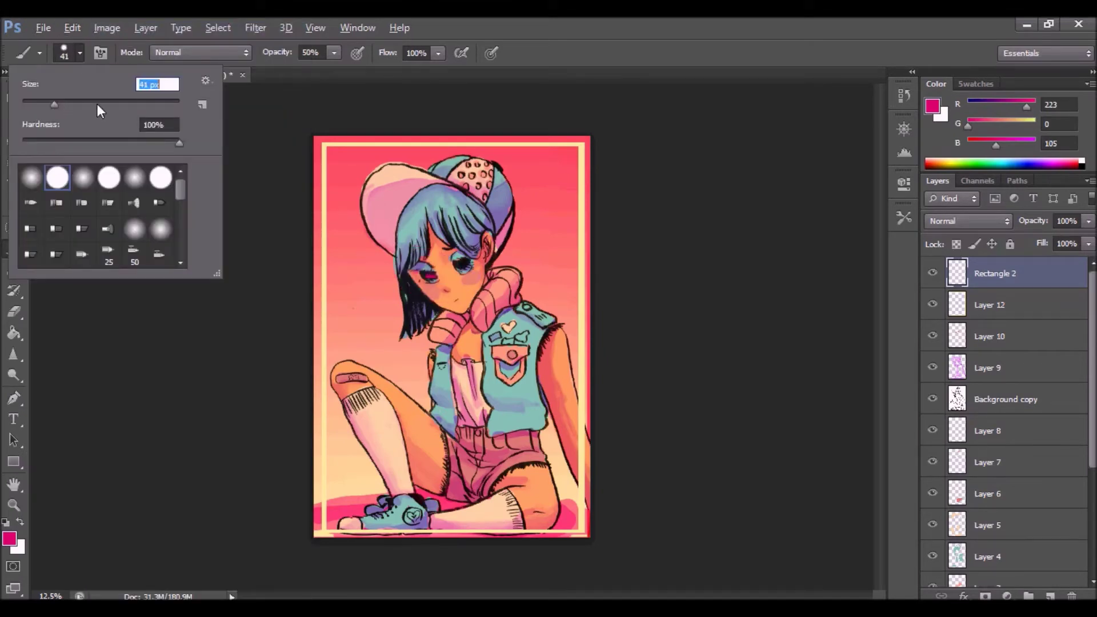
key(Return)
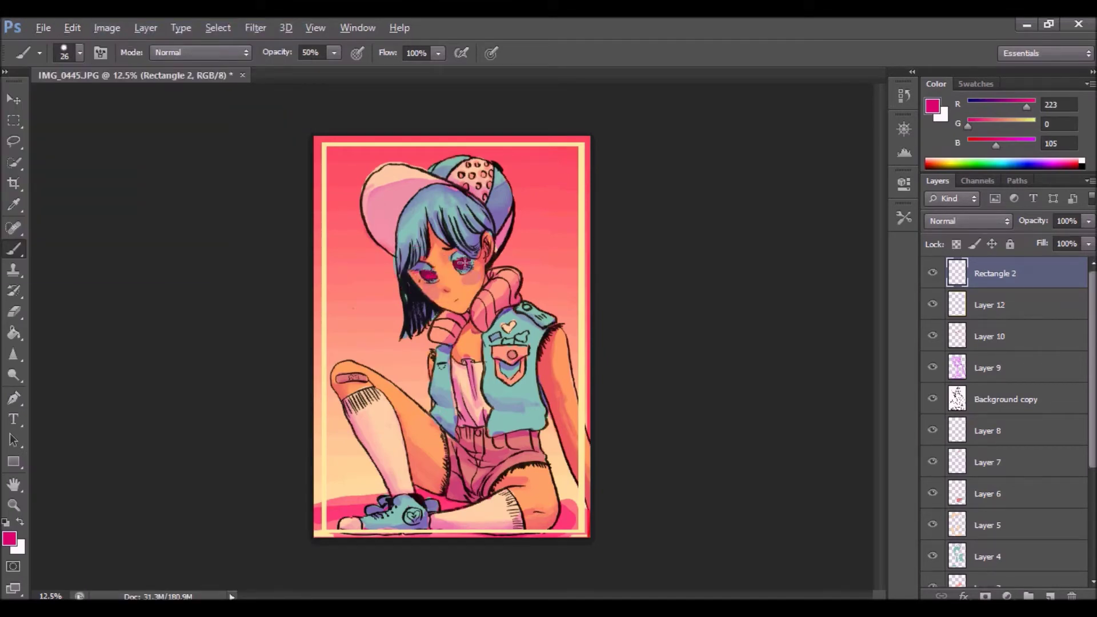
Step: Erase the magenta from the eyes with the Eraser at 57% opacity
click(14, 312)
click(80, 53)
click(272, 52)
click(422, 274)
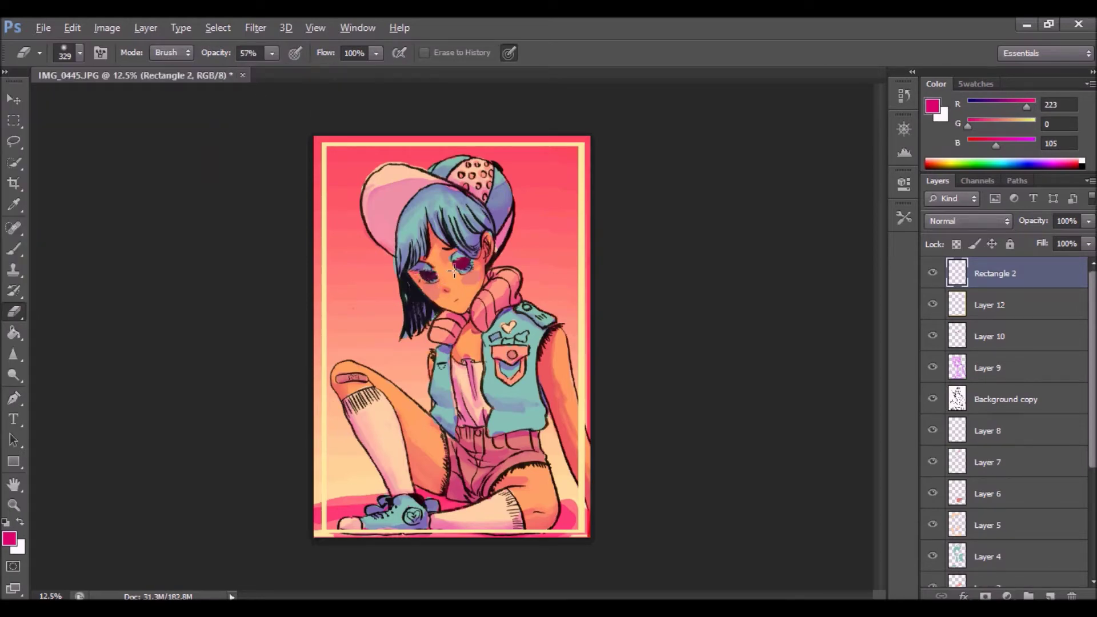
Step: Paint both irises blue (4, 88, 200) with the 26 px brush at 50% opacity
click(1032, 166)
click(1022, 140)
click(991, 122)
click(14, 249)
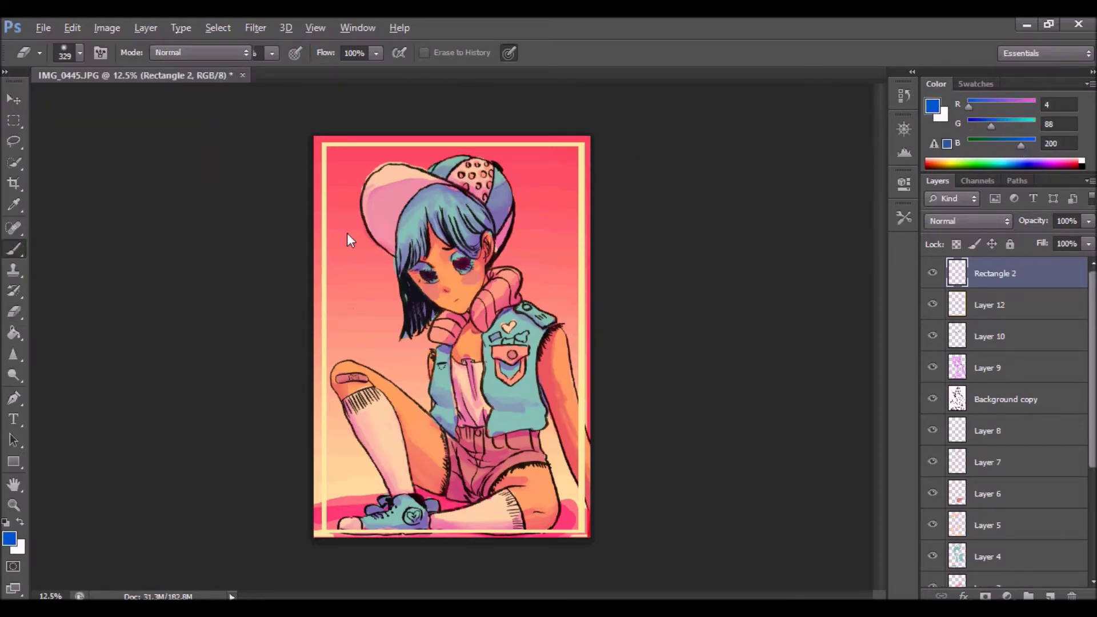
drag(437, 278, 428, 276)
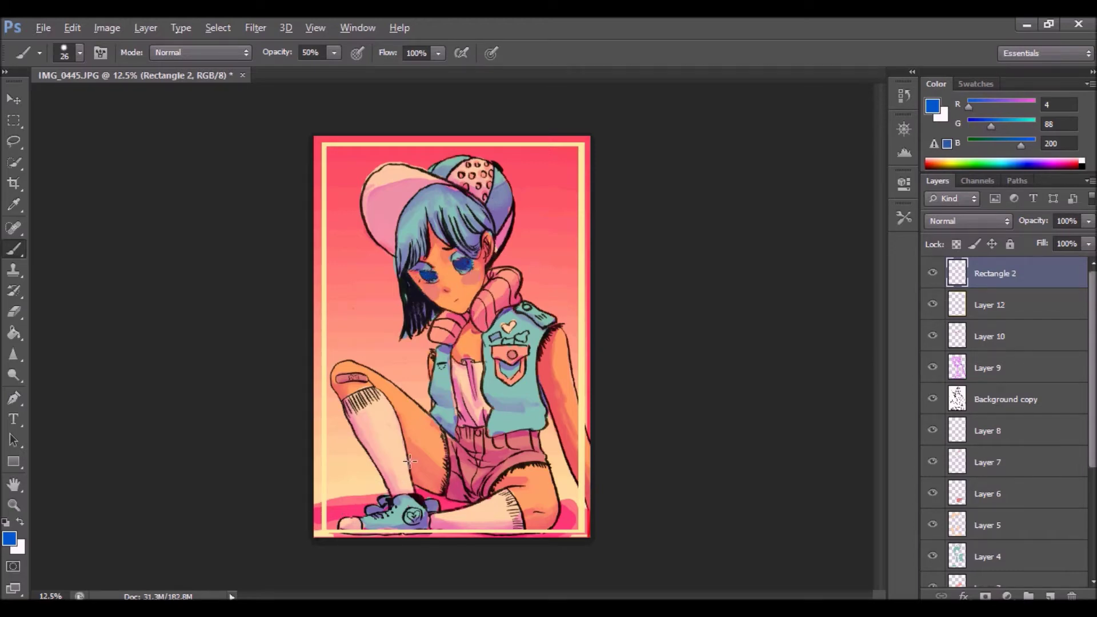
Step: Set the opacity of the shadow layer, Layer 9, to 90%
click(988, 367)
click(1089, 222)
drag(1086, 238, 1090, 247)
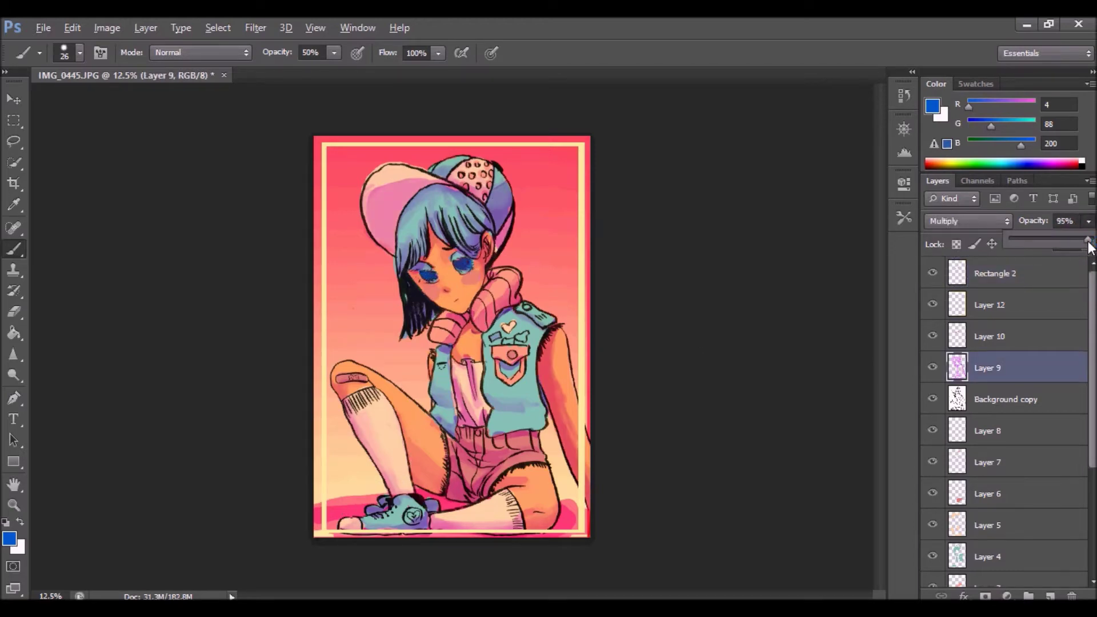
key(e)
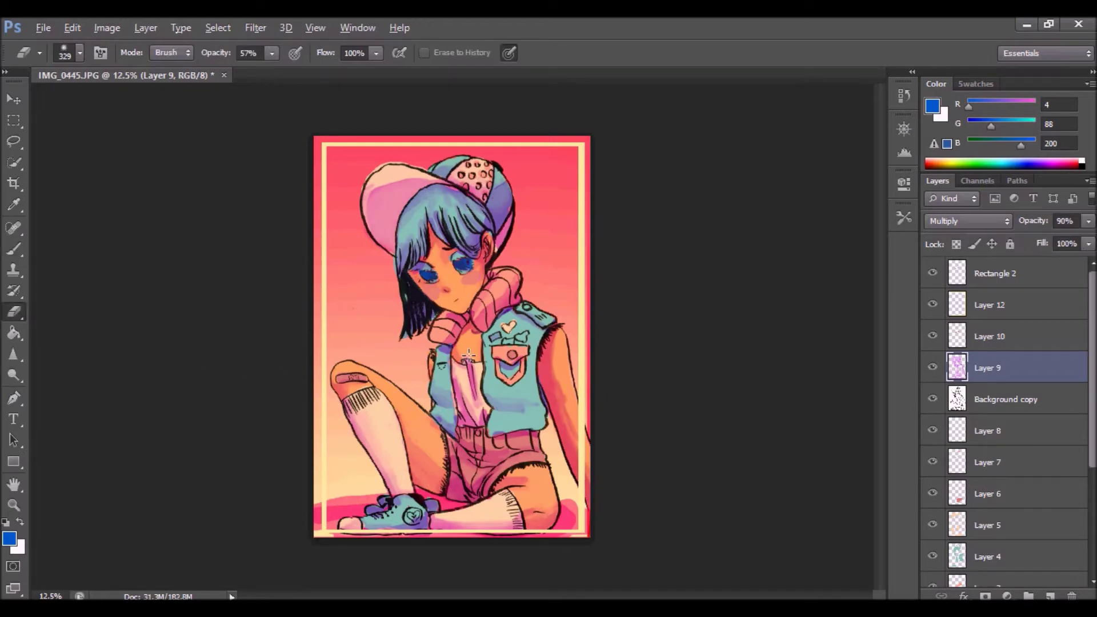
Step: Add a layer above Layer 12 and paint the middle badge on the vest violet (101, 0, 223)
key(b)
click(1049, 307)
click(1051, 596)
click(1042, 163)
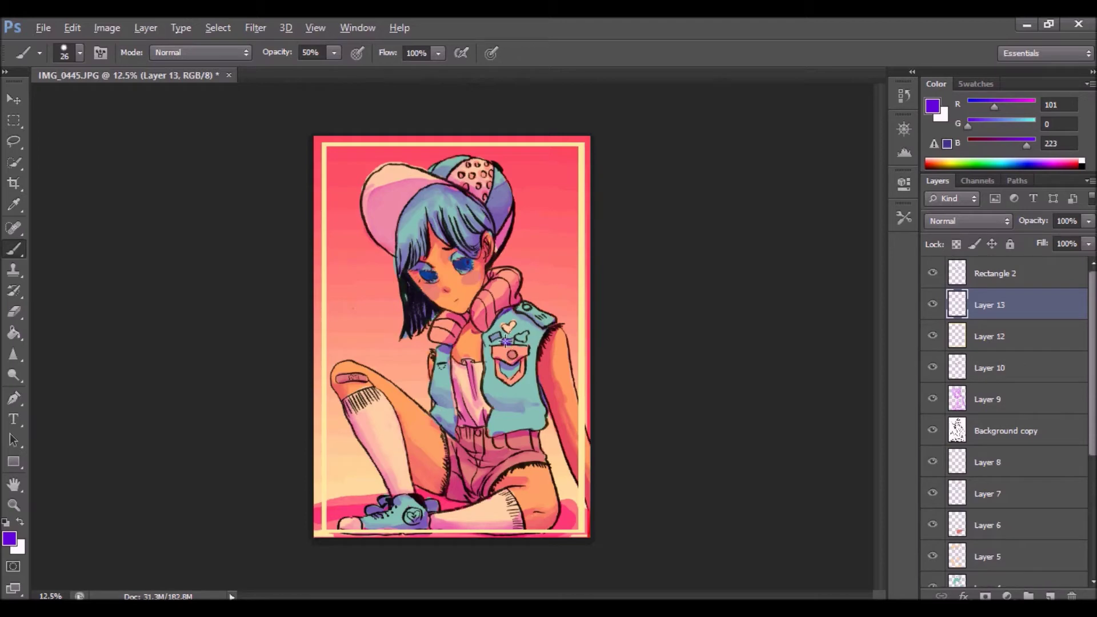
Step: Raise the brush opacity to 100% and paint another small vest badge bright green (112, 255, 64)
click(979, 160)
click(80, 53)
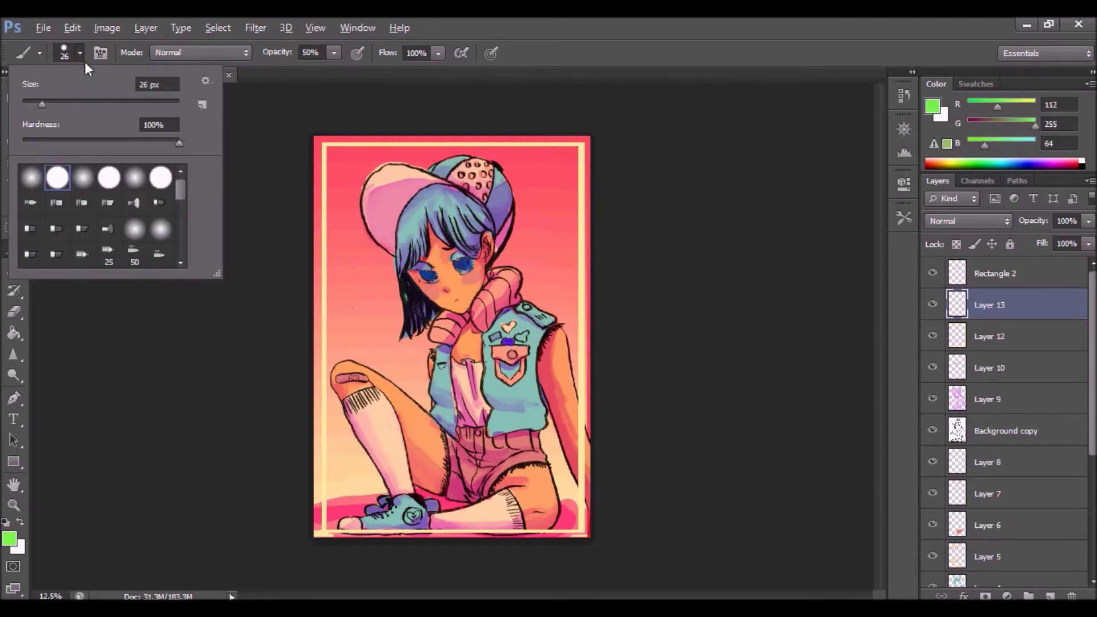
click(334, 53)
drag(335, 71, 377, 72)
click(80, 53)
drag(492, 339, 526, 336)
Step: Paint the remaining small vest badge and the buttons on the vest and shorts golden yellow (223, 187, 0)
click(944, 117)
right_click(524, 337)
click(935, 111)
click(1082, 161)
click(947, 165)
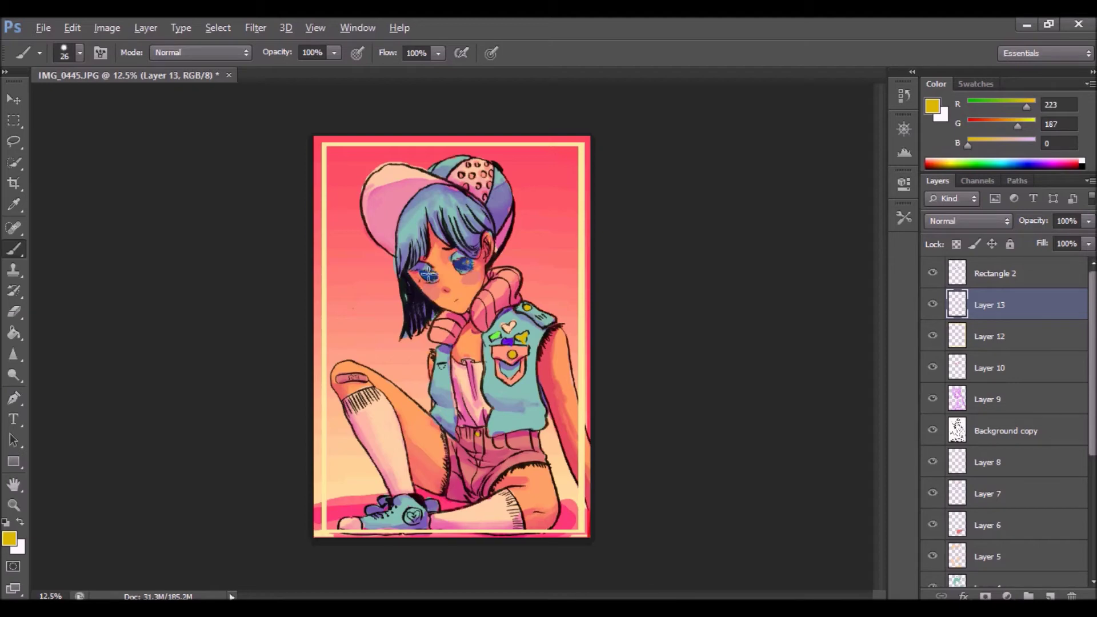
Step: Add a top layer and paint golden diagonal bands over the upper right and a large patch over the lower left with a 473 px brush
click(1026, 280)
click(1051, 595)
click(80, 53)
drag(85, 105, 135, 104)
drag(445, 123, 641, 319)
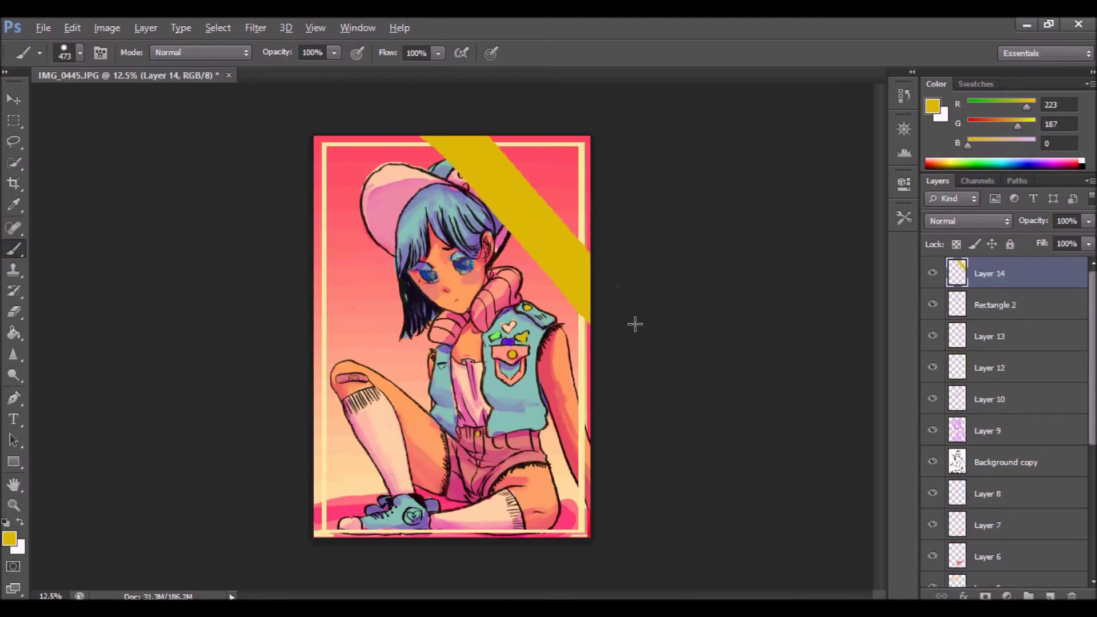
drag(519, 122, 647, 223)
mouse_move(304, 409)
mouse_down()
mouse_move(426, 550)
mouse_move(331, 498)
mouse_move(327, 523)
mouse_up()
Step: Set the golden band layer to Screen blending at 15% opacity
click(1000, 226)
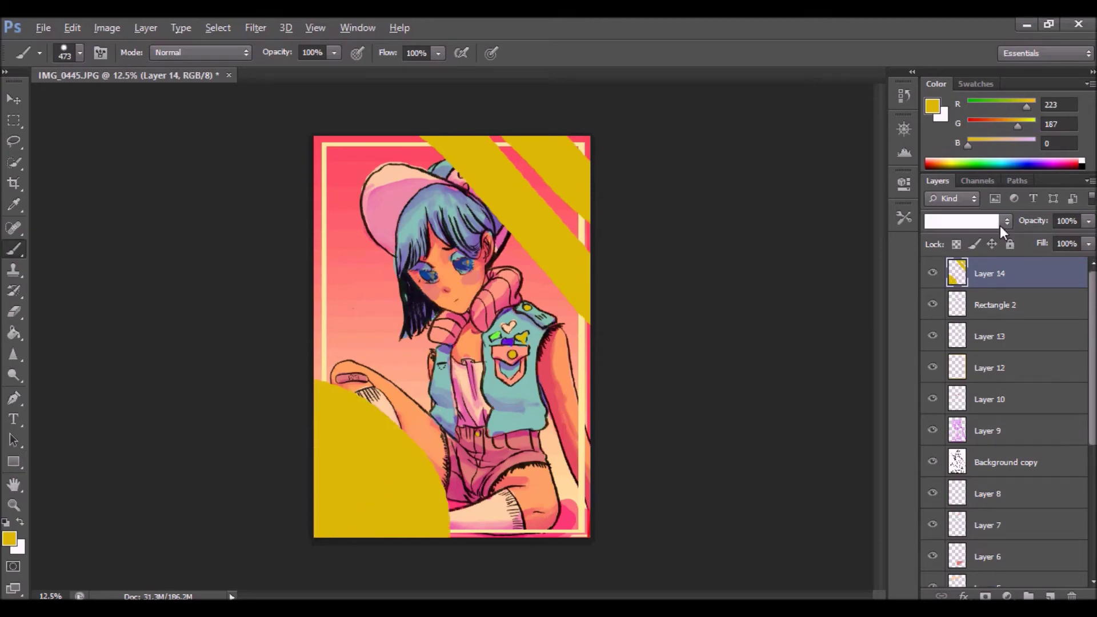
click(960, 132)
click(1089, 221)
drag(1089, 237, 1015, 239)
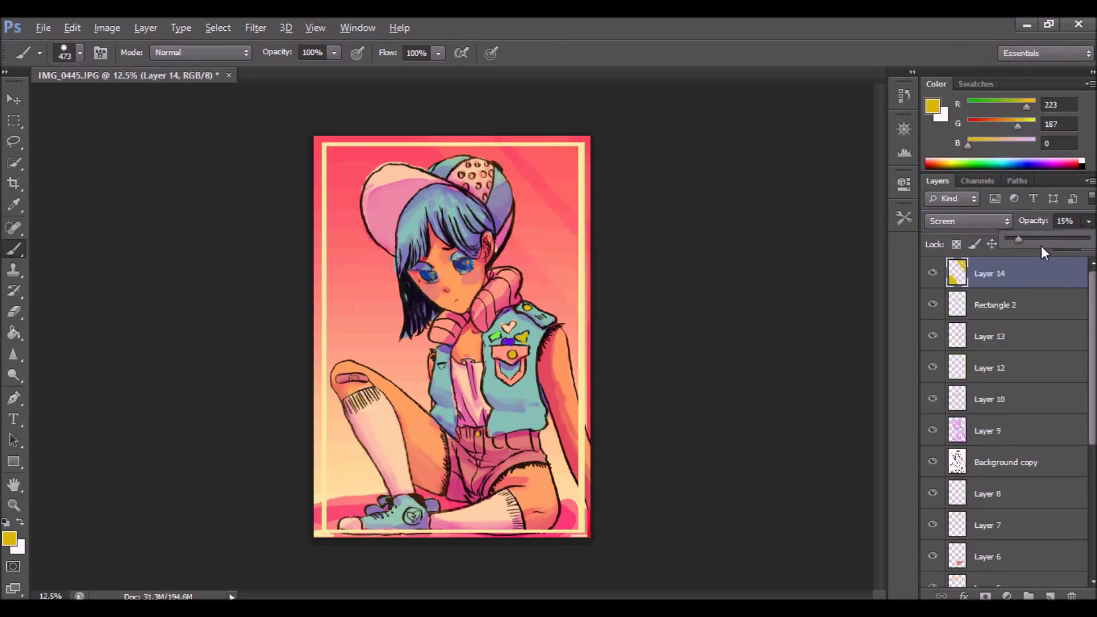
click(750, 350)
Step: Add a layer on top and place a large golden circle and smaller dots left of the girl, reducing the brush to 80 px
click(1050, 596)
click(80, 52)
drag(116, 104, 88, 104)
click(341, 285)
click(358, 281)
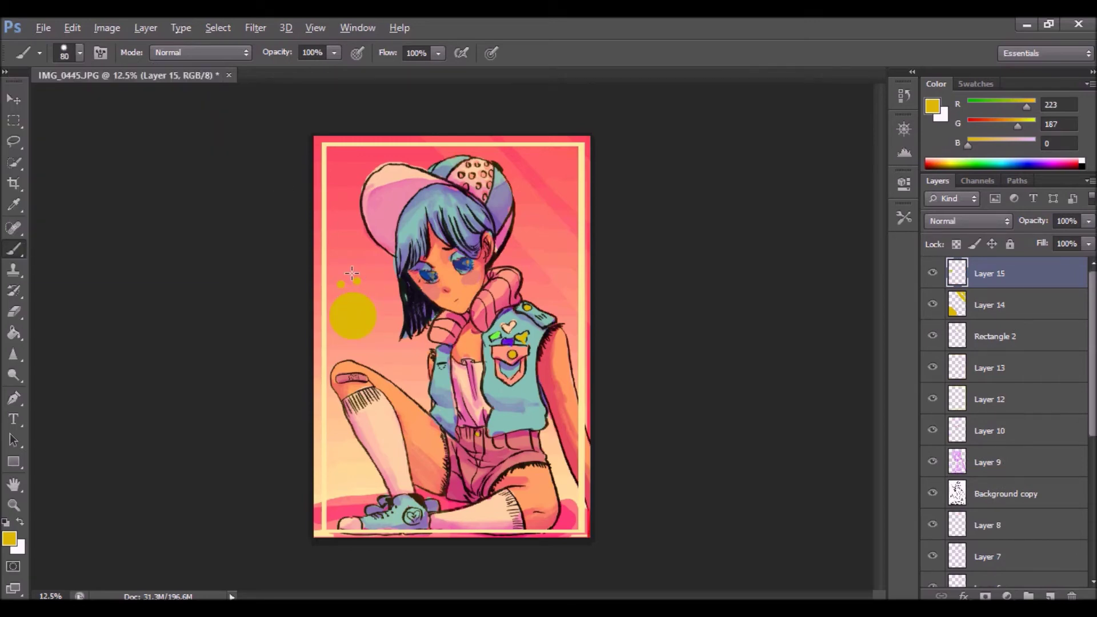
Step: Scatter more small and medium golden dots around the figure and across the cap, varying the brush size
click(80, 52)
click(542, 277)
drag(82, 103, 132, 104)
click(81, 52)
click(572, 179)
click(381, 327)
click(329, 456)
click(349, 462)
click(426, 143)
click(472, 167)
click(524, 200)
Step: Place a large golden circle at the picture's right edge and a 1521 px one in its lower right corner
click(80, 52)
drag(153, 101, 200, 106)
click(575, 304)
click(80, 52)
click(578, 502)
Step: Set the golden dot layer to 50% opacity and Lighten blending
click(1089, 222)
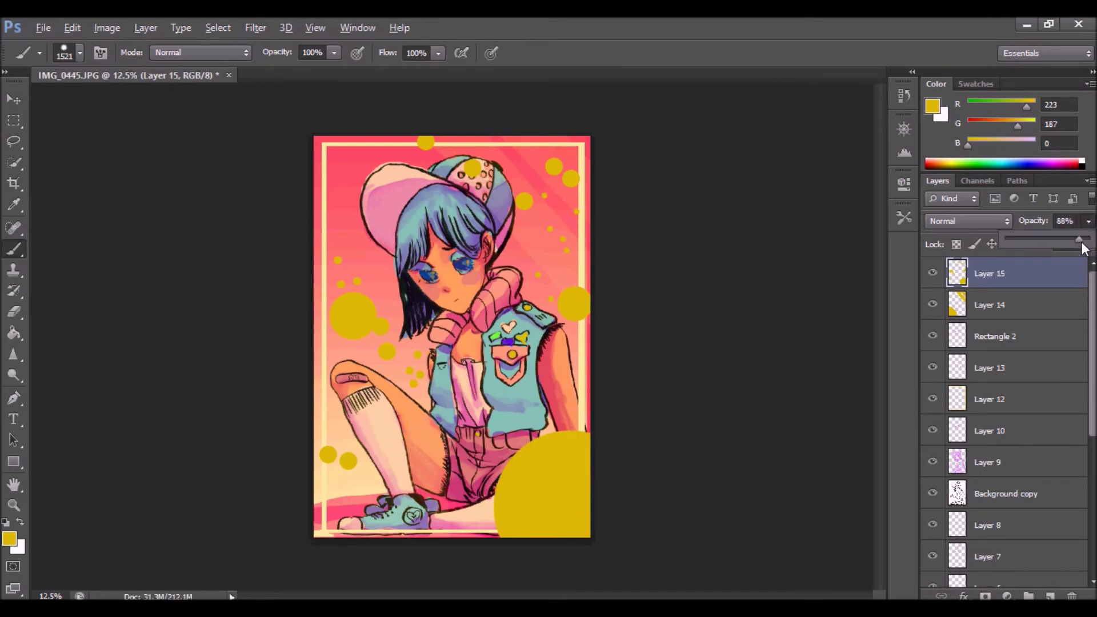
drag(1088, 247, 1046, 246)
click(1003, 222)
click(942, 141)
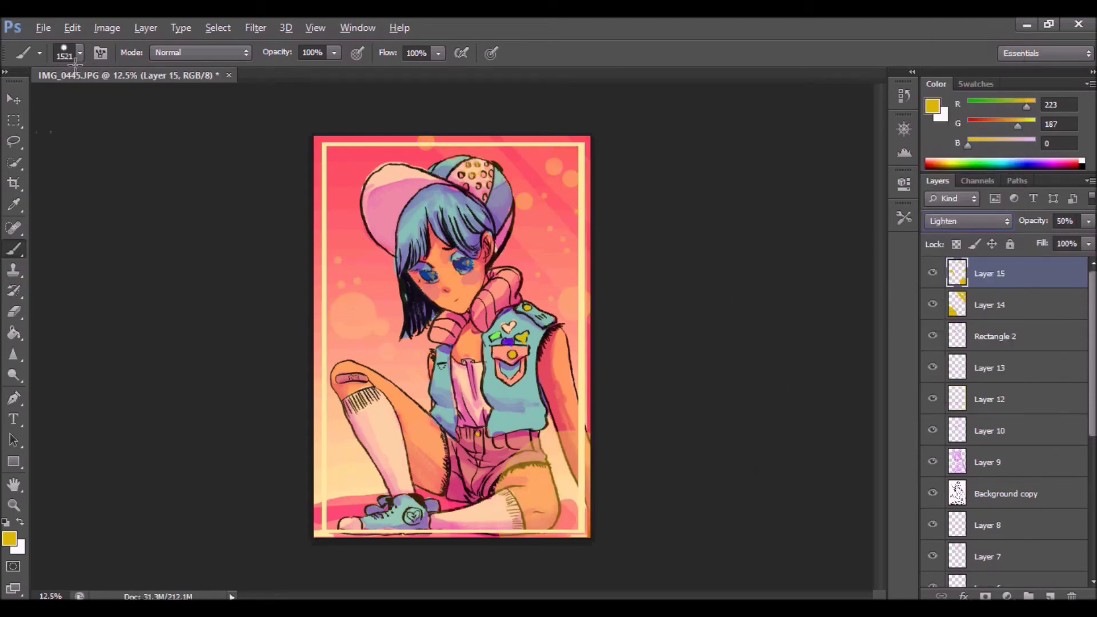
Step: Add an empty layer on top and another directly below the line art, with pale lavender (234, 203, 255) as the brush color
click(1051, 596)
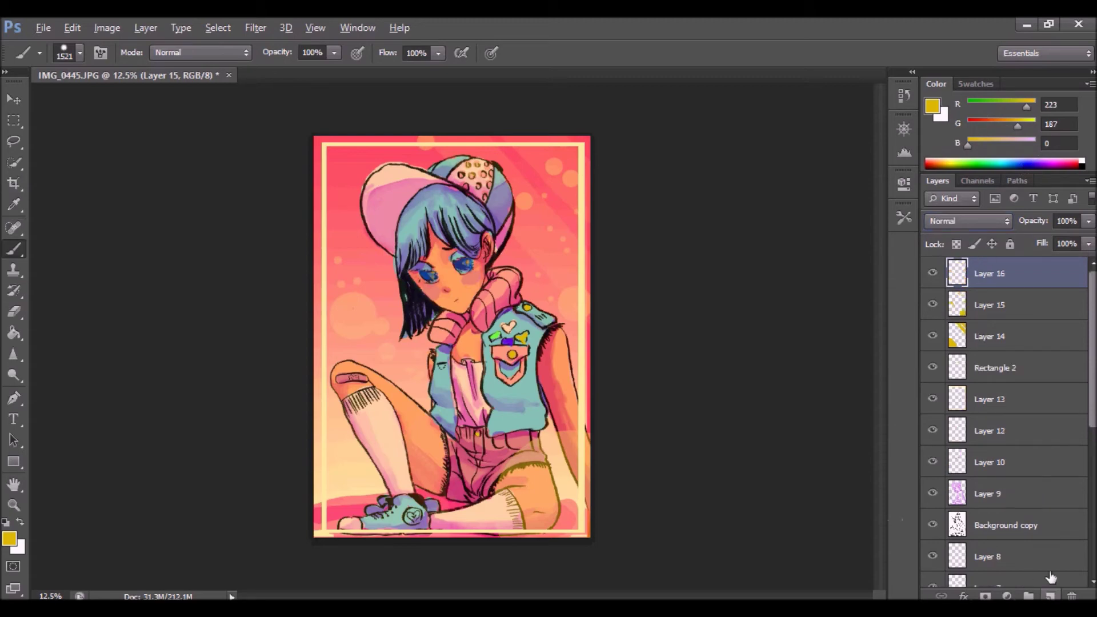
key(z)
drag(412, 524, 583, 534)
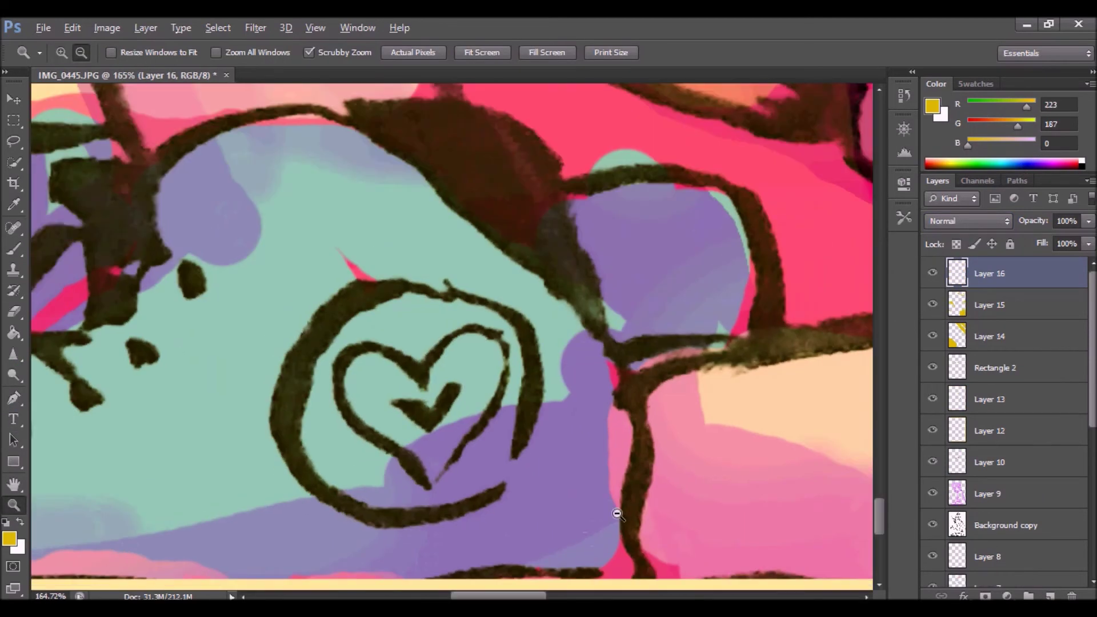
scroll(1052, 474, down, 3)
click(1052, 480)
click(1050, 596)
click(1055, 165)
click(1023, 124)
click(14, 249)
click(327, 429)
click(72, 28)
click(82, 46)
Step: Fill the round badge on the sneaker with pale lavender using a 64 px brush
click(13, 163)
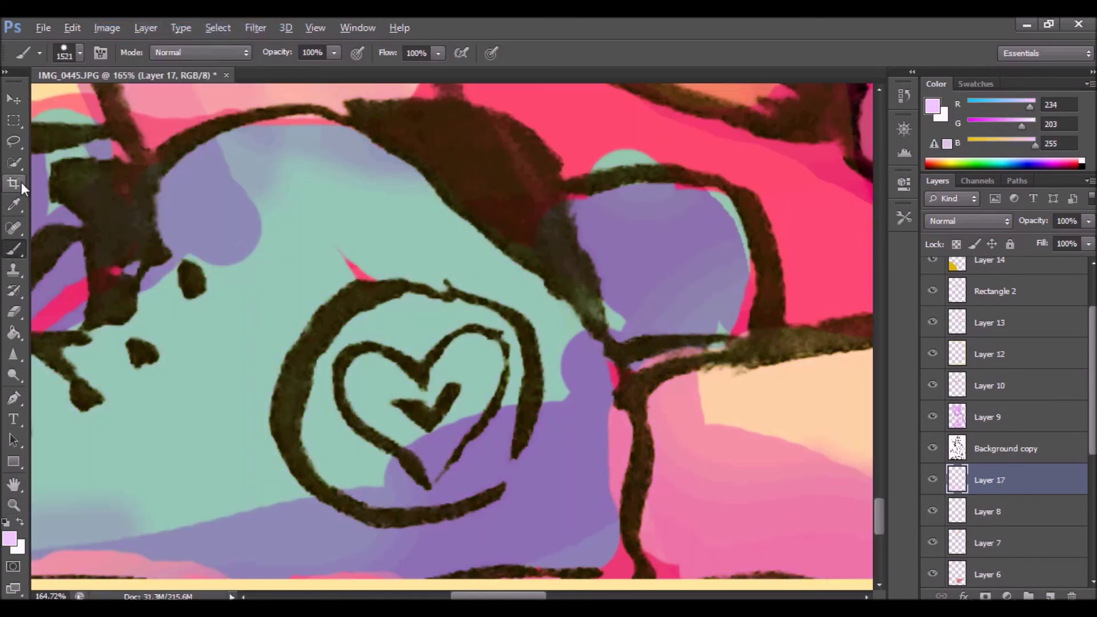
click(13, 249)
click(80, 53)
drag(138, 93, 43, 94)
drag(352, 380, 427, 346)
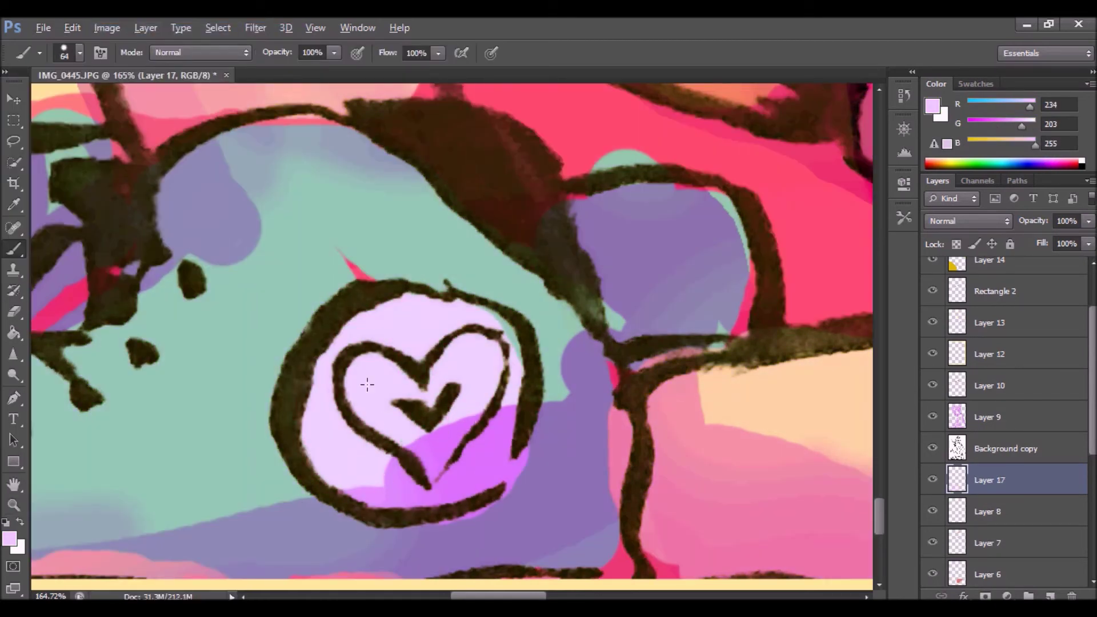
Step: Paint the heart inside the sneaker badge pink (216, 109, 155) with a 46 px brush, undoing the first attempt
click(1069, 166)
drag(416, 413, 368, 369)
click(72, 28)
click(104, 34)
click(80, 53)
drag(62, 103, 59, 103)
drag(968, 126, 997, 125)
drag(985, 145, 1010, 145)
mouse_move(366, 369)
mouse_down()
mouse_move(471, 368)
mouse_move(438, 419)
mouse_up()
click(13, 505)
drag(290, 493, 115, 491)
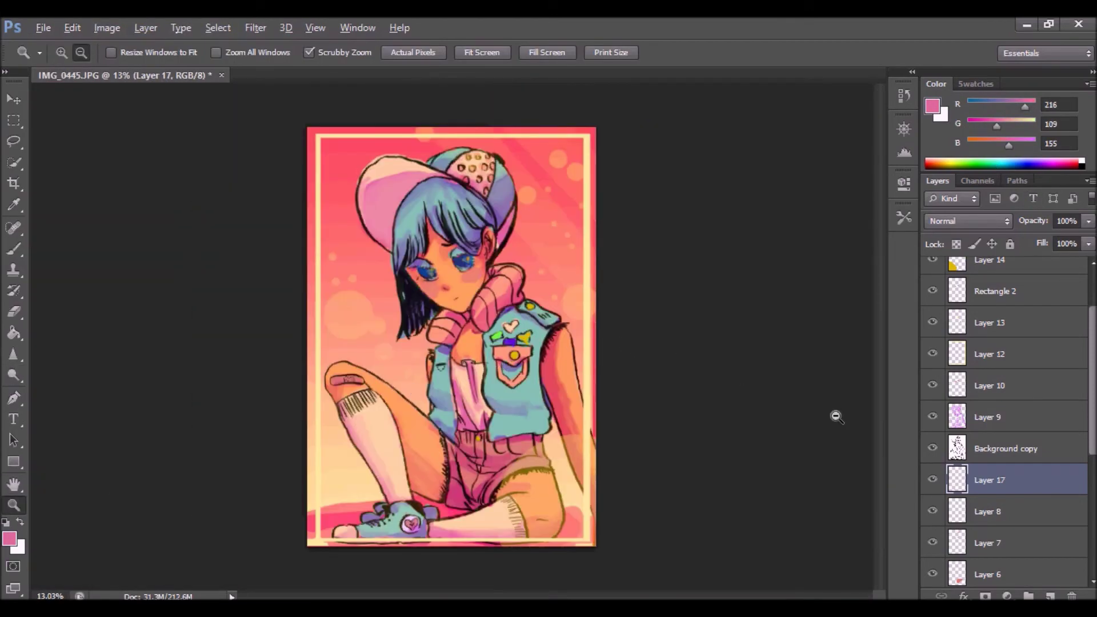
click(14, 249)
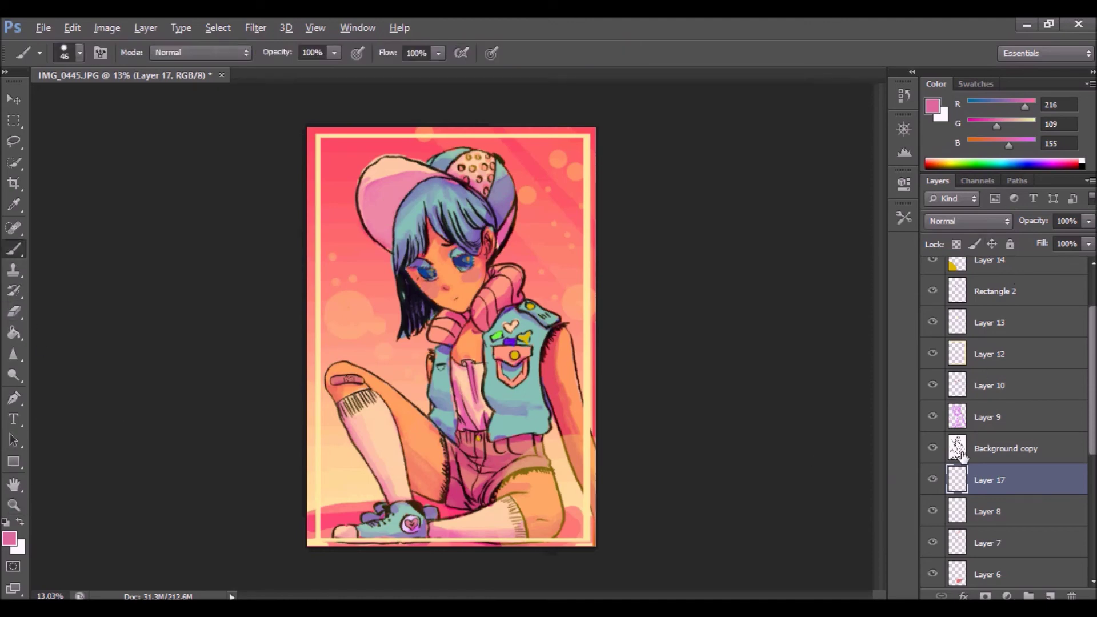
Step: Add a new layer on top of the stack and try signing in black along the drawing's lower edge, undoing the stroke
scroll(1006, 400, up, 3)
click(1024, 274)
click(1051, 596)
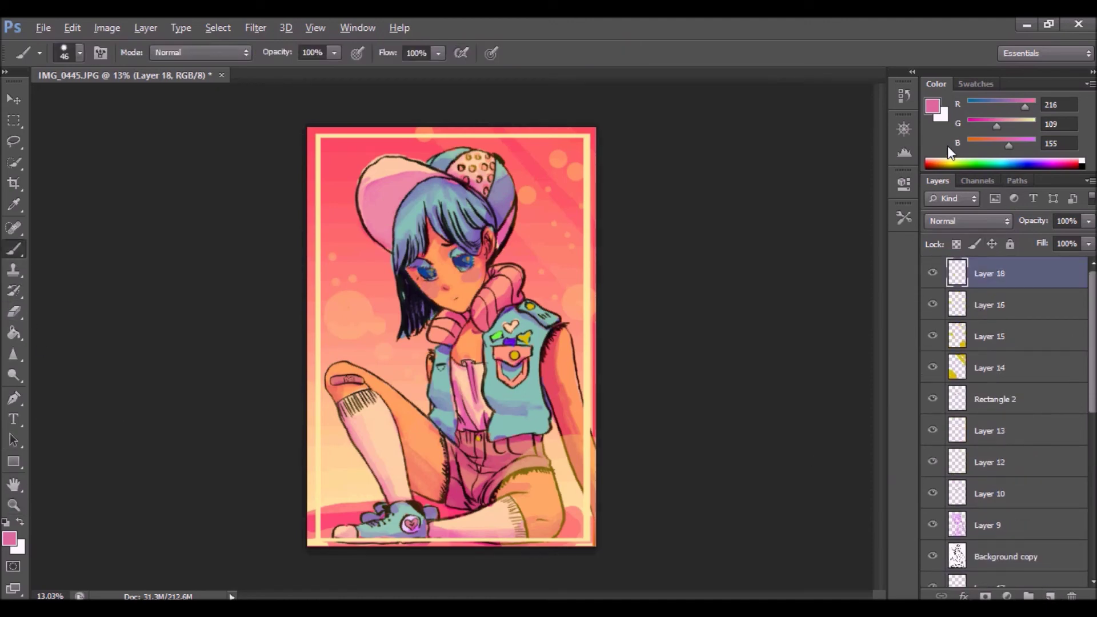
click(1083, 166)
drag(461, 537, 556, 536)
click(72, 27)
click(114, 61)
Step: Sign in black with a 19 px brush over the shorts and bent leg, undoing the first stroke
click(79, 53)
drag(62, 105, 54, 105)
click(202, 365)
drag(467, 537, 483, 538)
click(72, 28)
click(111, 62)
mouse_move(460, 482)
mouse_down()
mouse_move(429, 535)
mouse_move(518, 455)
mouse_up()
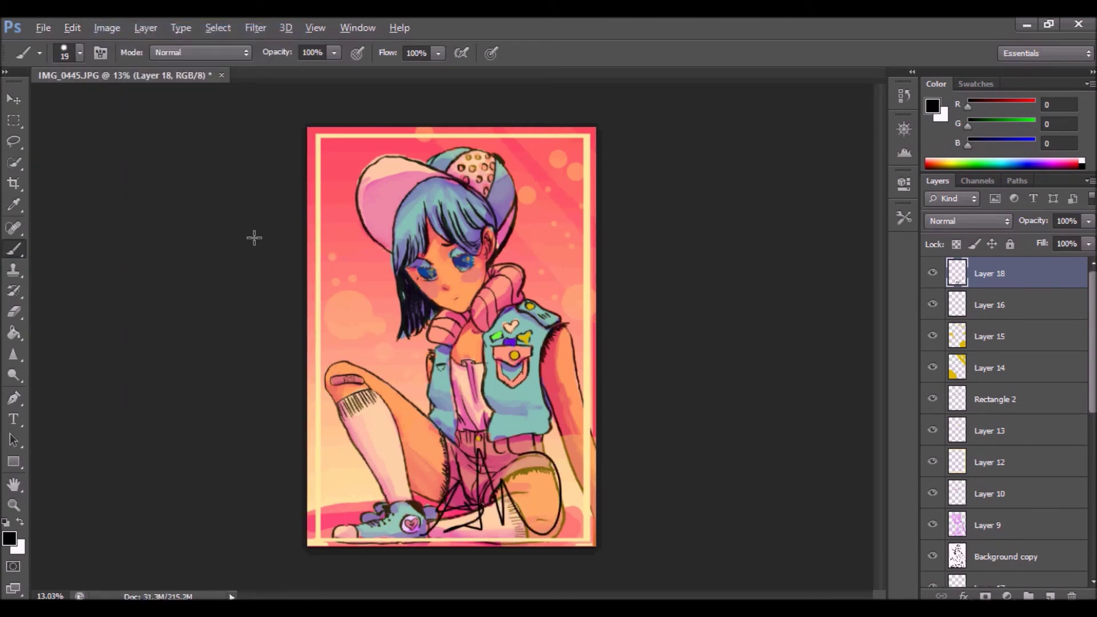
Step: Lower the signature layer's opacity to 34% and try to move the signature toward the lower right corner, undoing the move
click(1089, 221)
drag(1082, 239, 1036, 244)
click(14, 100)
click(73, 29)
drag(520, 489, 622, 514)
click(119, 32)
Step: Retry moving the signature with its layer selected, undoing the shifts of other layers
click(984, 275)
click(73, 30)
click(117, 32)
click(1016, 278)
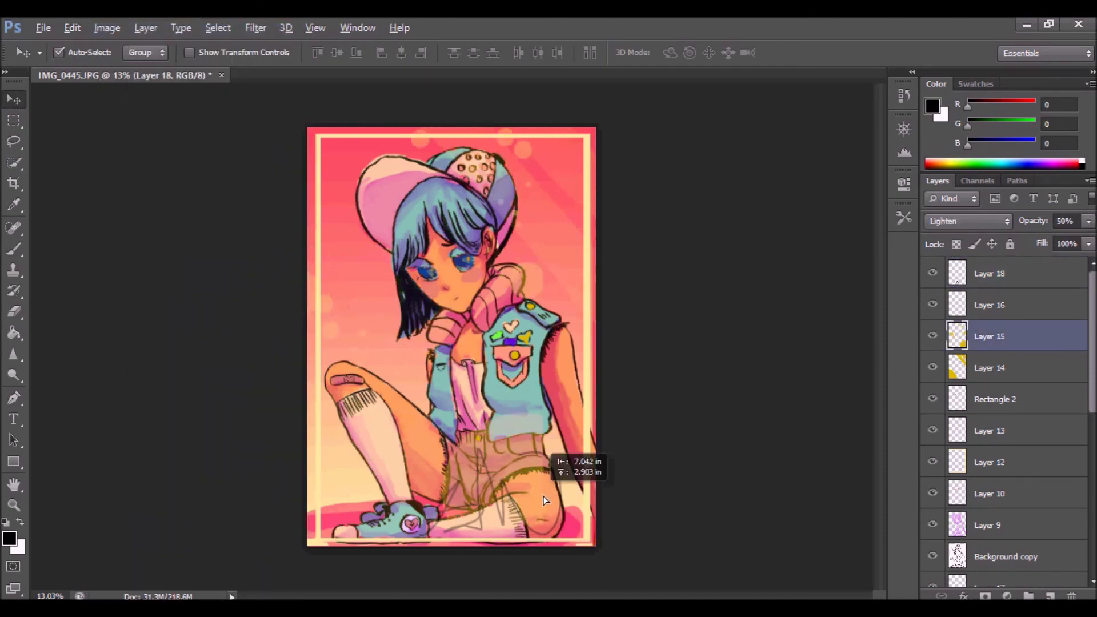
click(72, 29)
click(117, 32)
Step: Lock the position of the signature layer and try moving the signature again, undoing the move
click(992, 280)
double_click(990, 276)
click(993, 246)
drag(792, 466, 738, 485)
mouse_move(501, 514)
mouse_down()
mouse_move(525, 524)
mouse_move(498, 513)
mouse_up()
click(73, 28)
click(105, 33)
Step: Move the line art slightly to the left and bring it back into line with the colors
drag(540, 415, 532, 416)
click(671, 491)
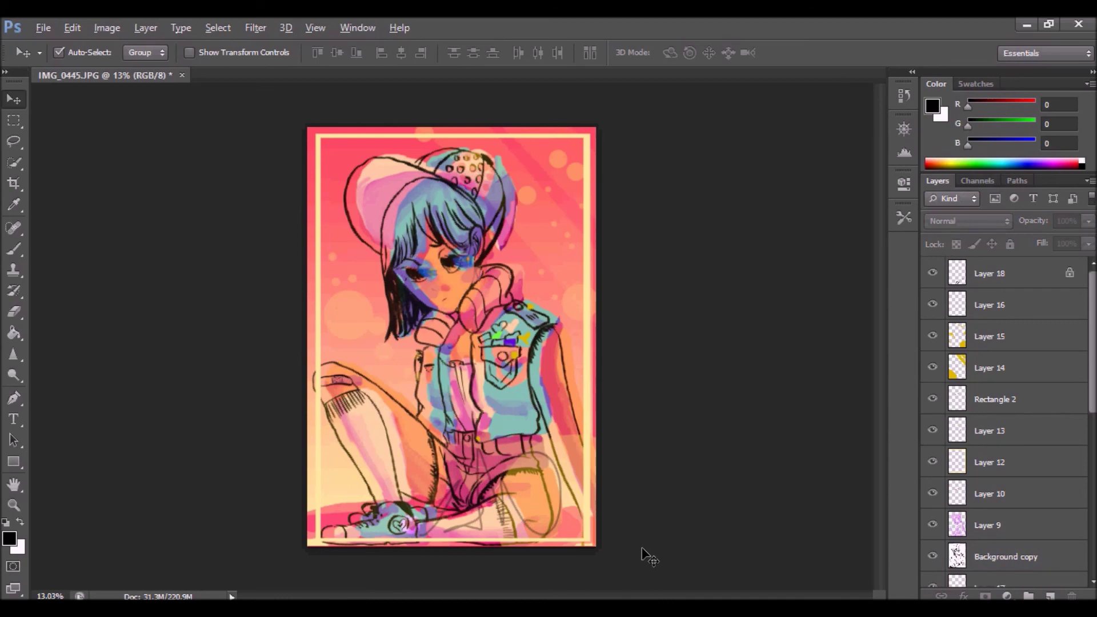
mouse_move(485, 342)
mouse_down()
mouse_move(512, 337)
mouse_move(496, 342)
mouse_up()
click(726, 414)
Step: Delete the signature layer at the top of the stack
click(986, 281)
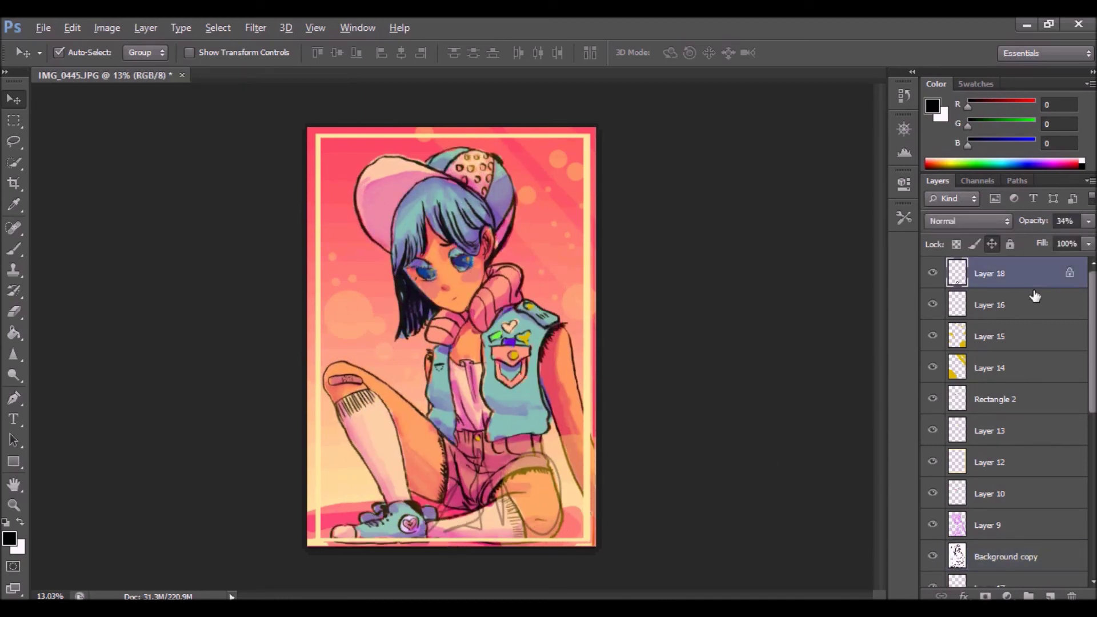
key(b)
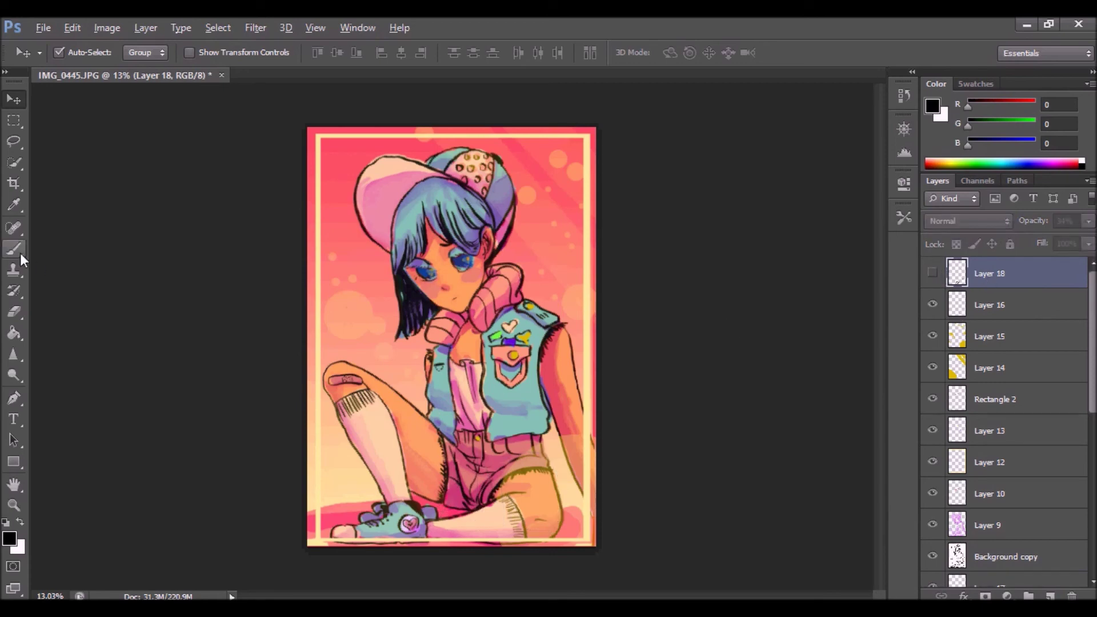
click(1072, 596)
click(505, 257)
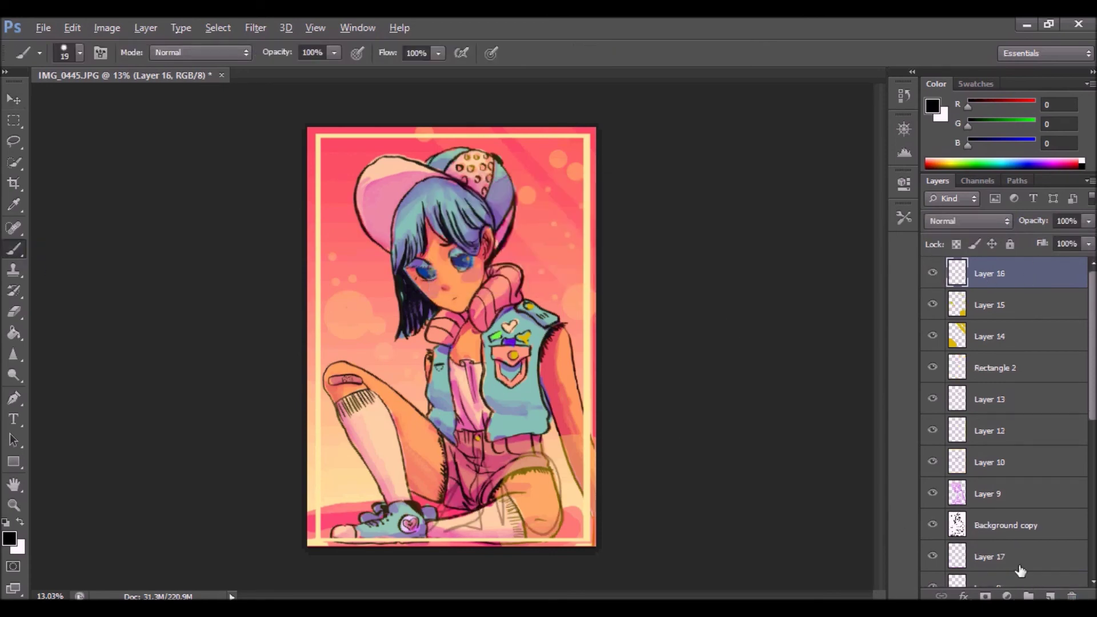
Step: Sign in white over the bent leg near the lower right corner on a new top layer and set its opacity to 20%
click(1082, 163)
drag(519, 515, 575, 527)
click(1089, 221)
drag(1088, 240, 1029, 242)
click(842, 378)
click(43, 27)
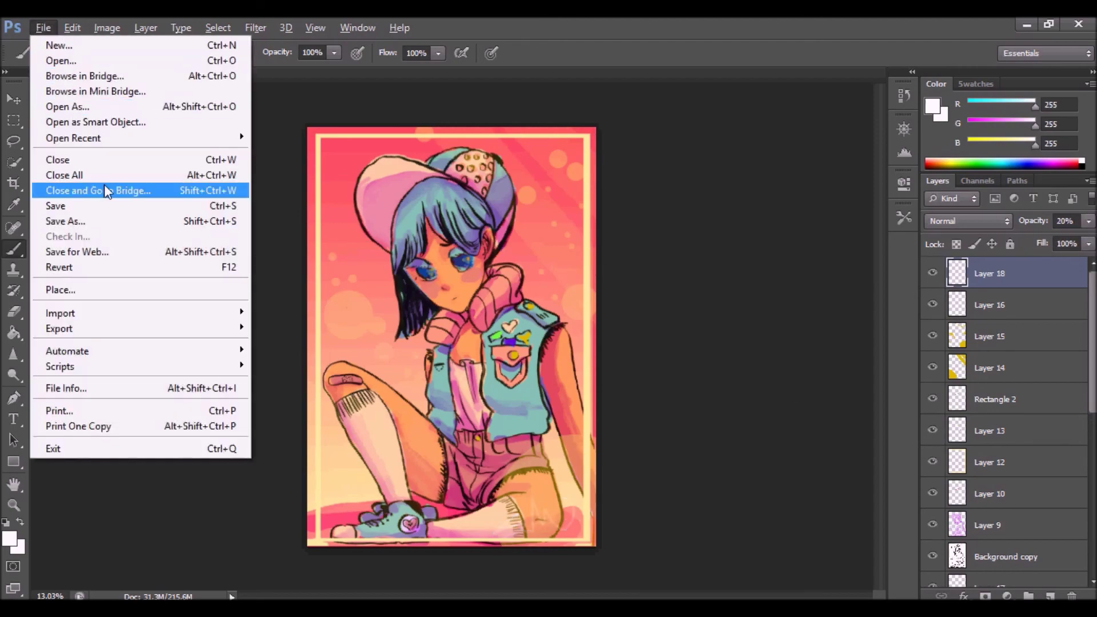
key(Escape)
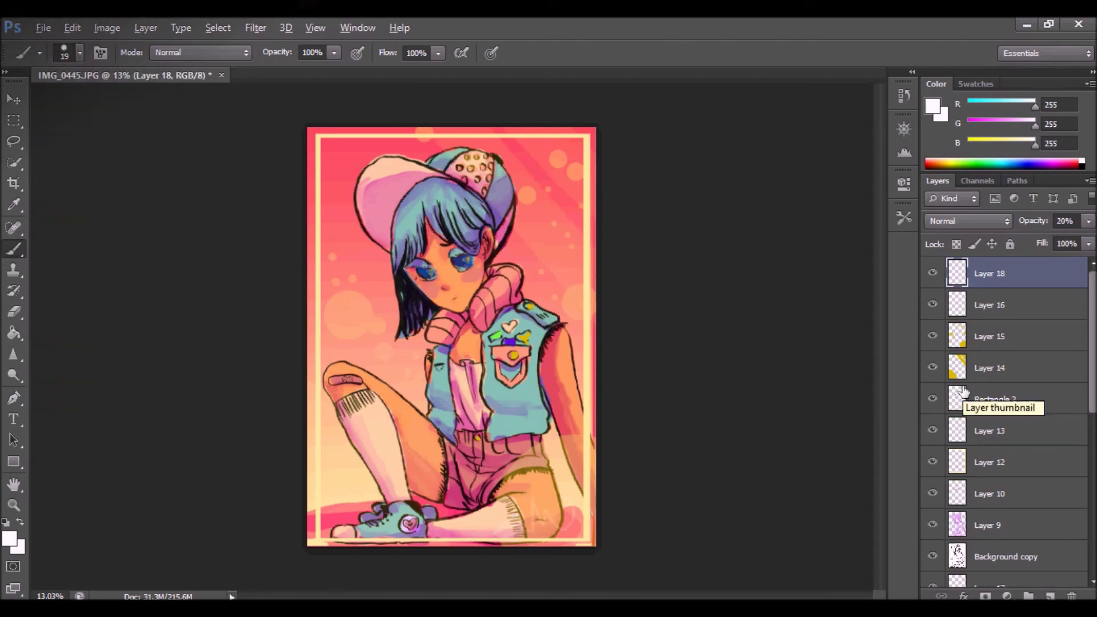